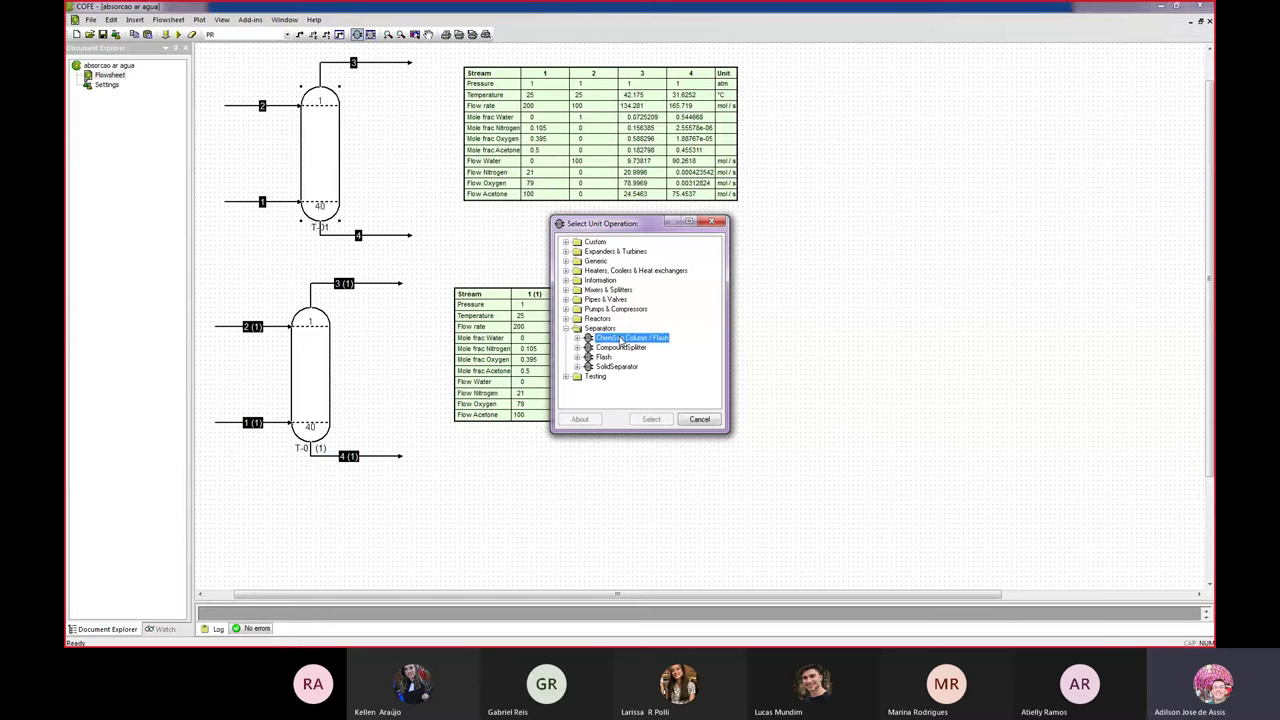
Try adding a ChemSep Column / Flash unit, review its default specifications, and delete it from the flowsheet.
double_click(621, 339)
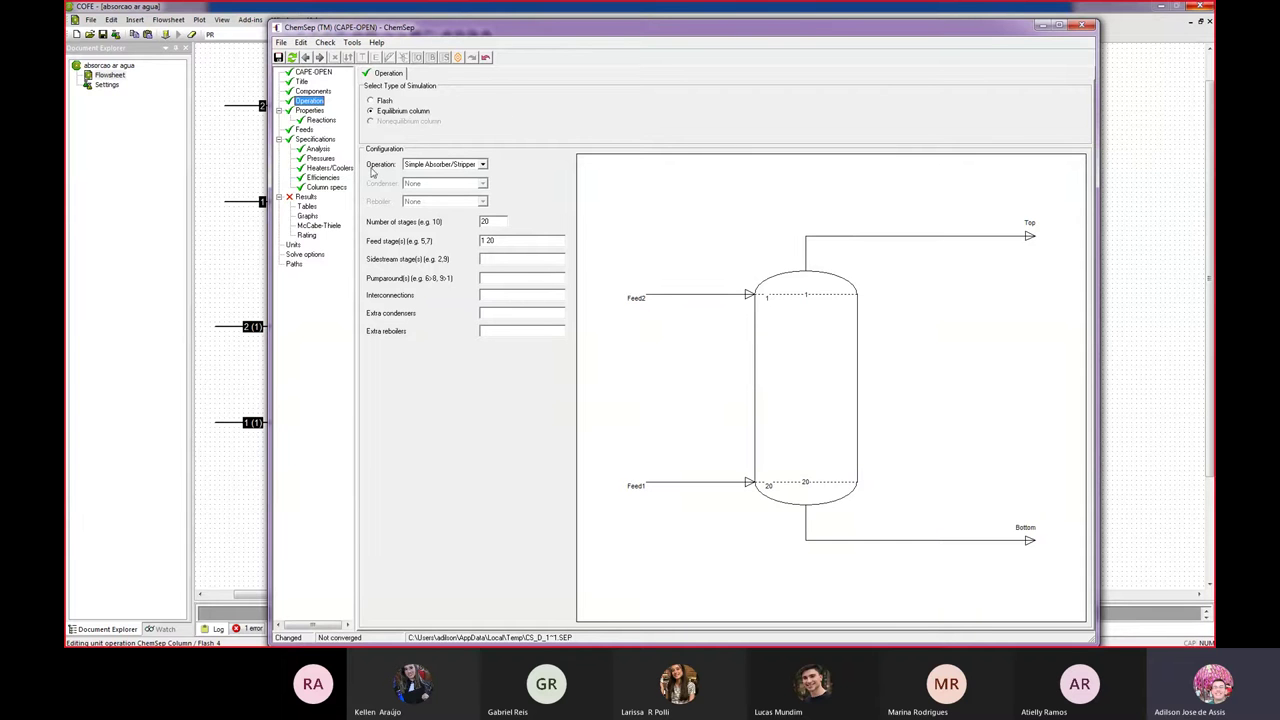
click(318, 160)
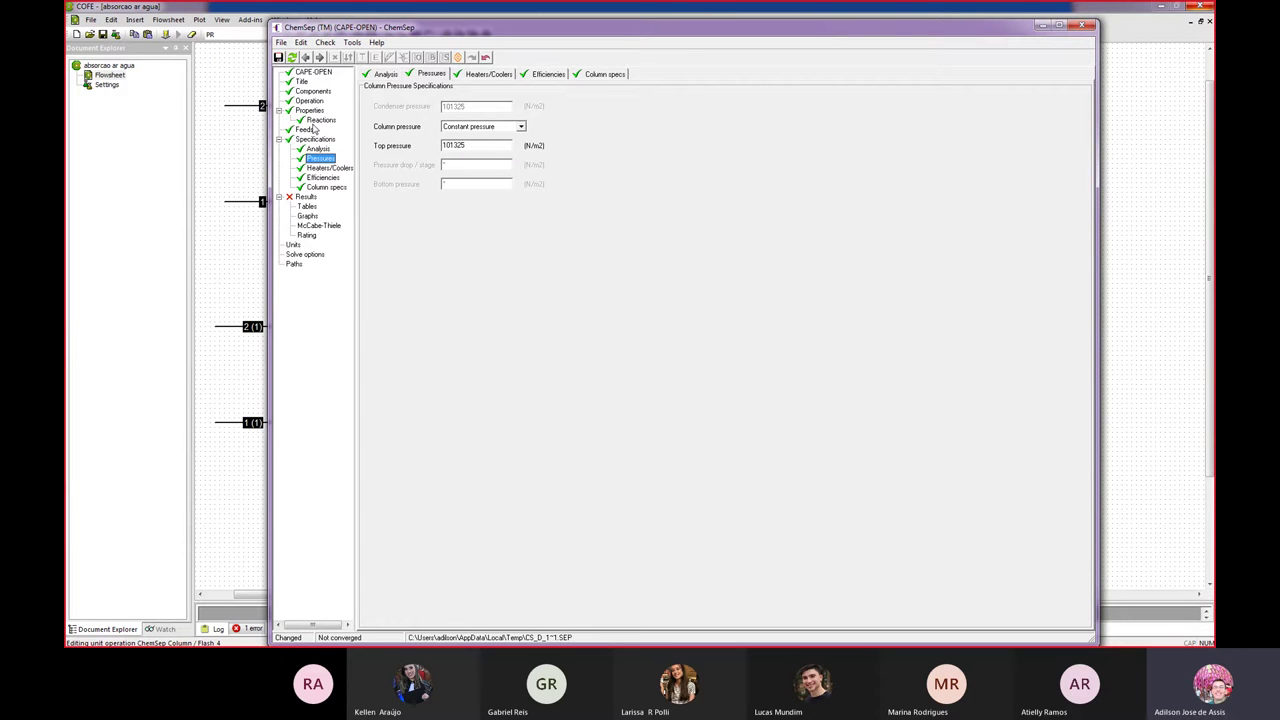
click(328, 187)
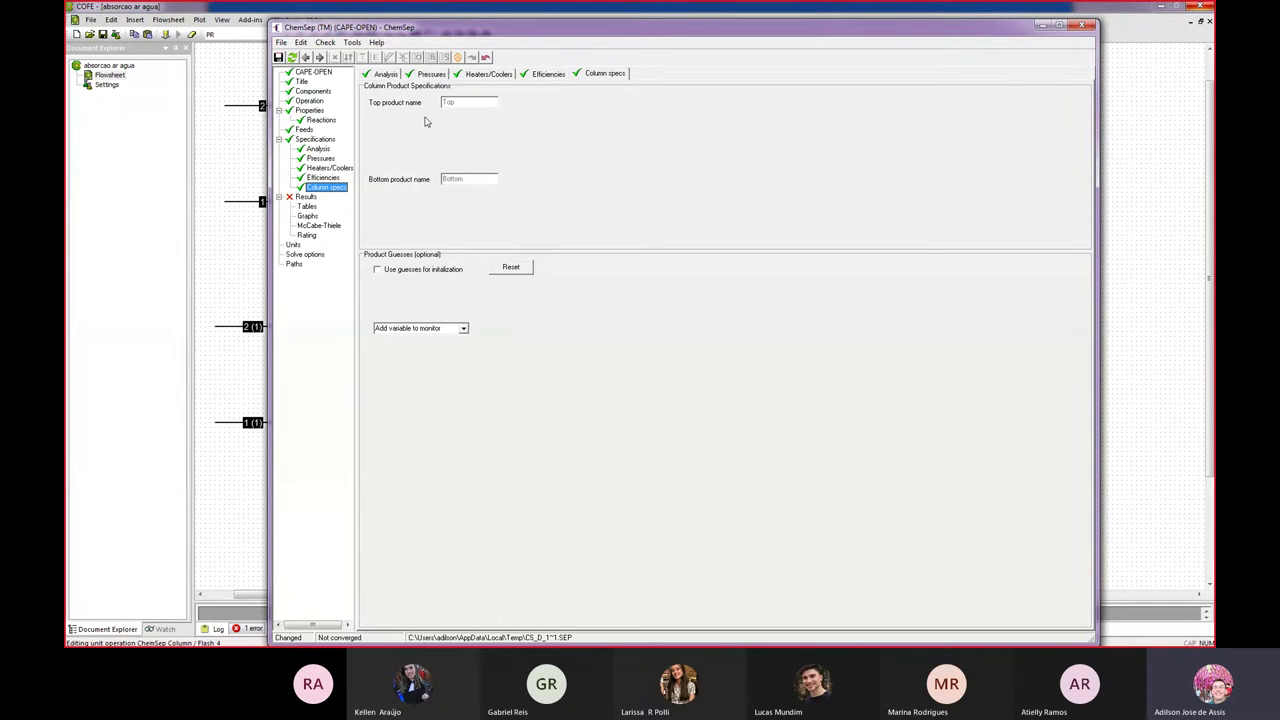
click(1082, 25)
click(637, 346)
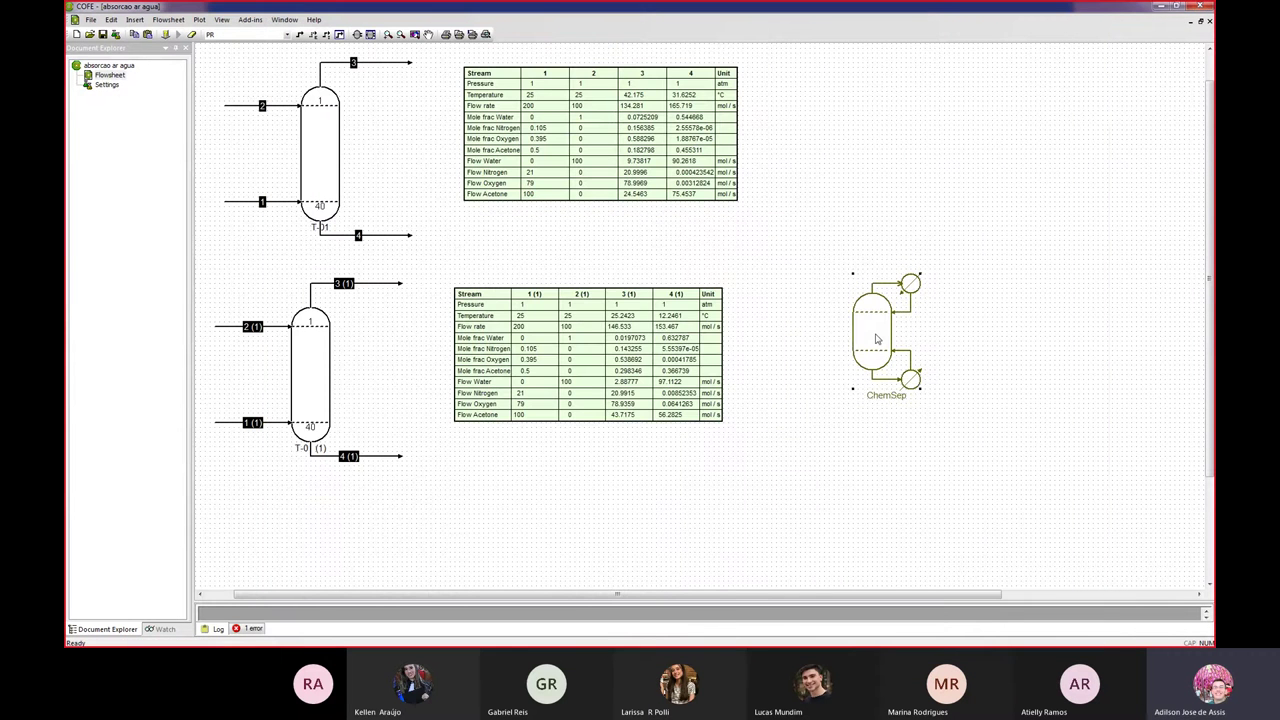
key(Delete)
click(630, 330)
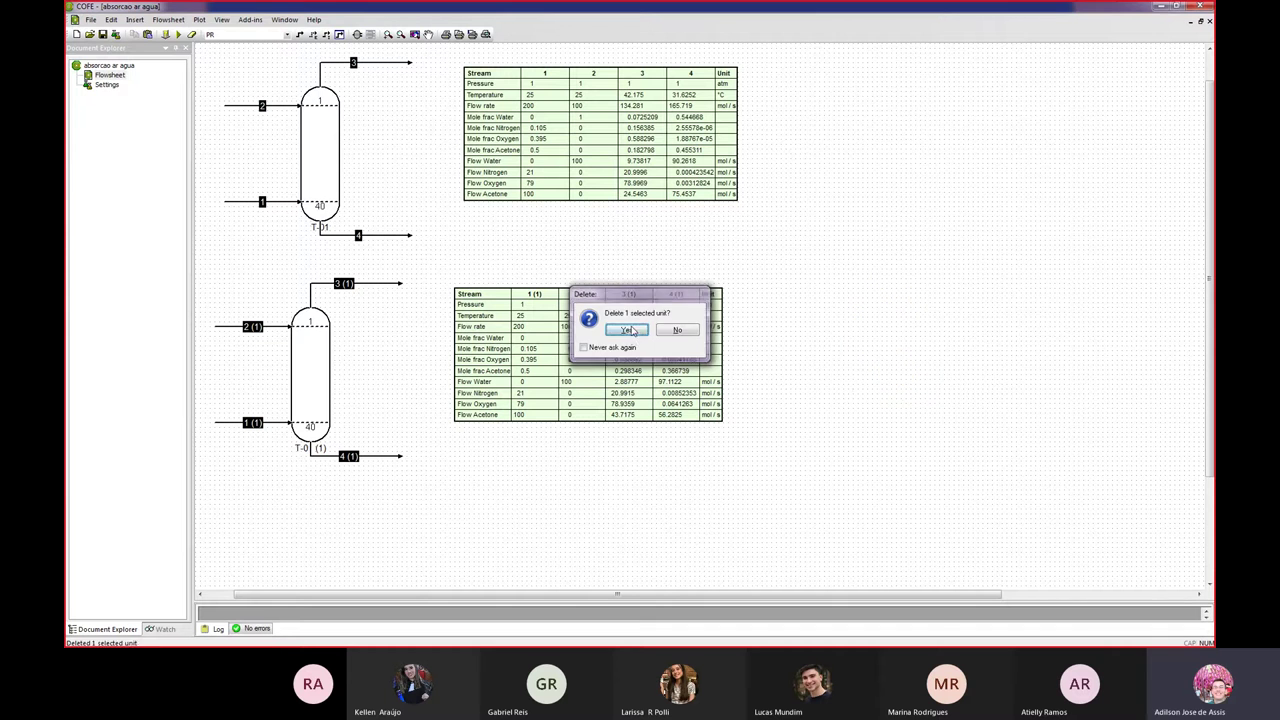
Examine the operation, pressure and column specifications of the lower column T-01 (1).
double_click(308, 357)
click(537, 414)
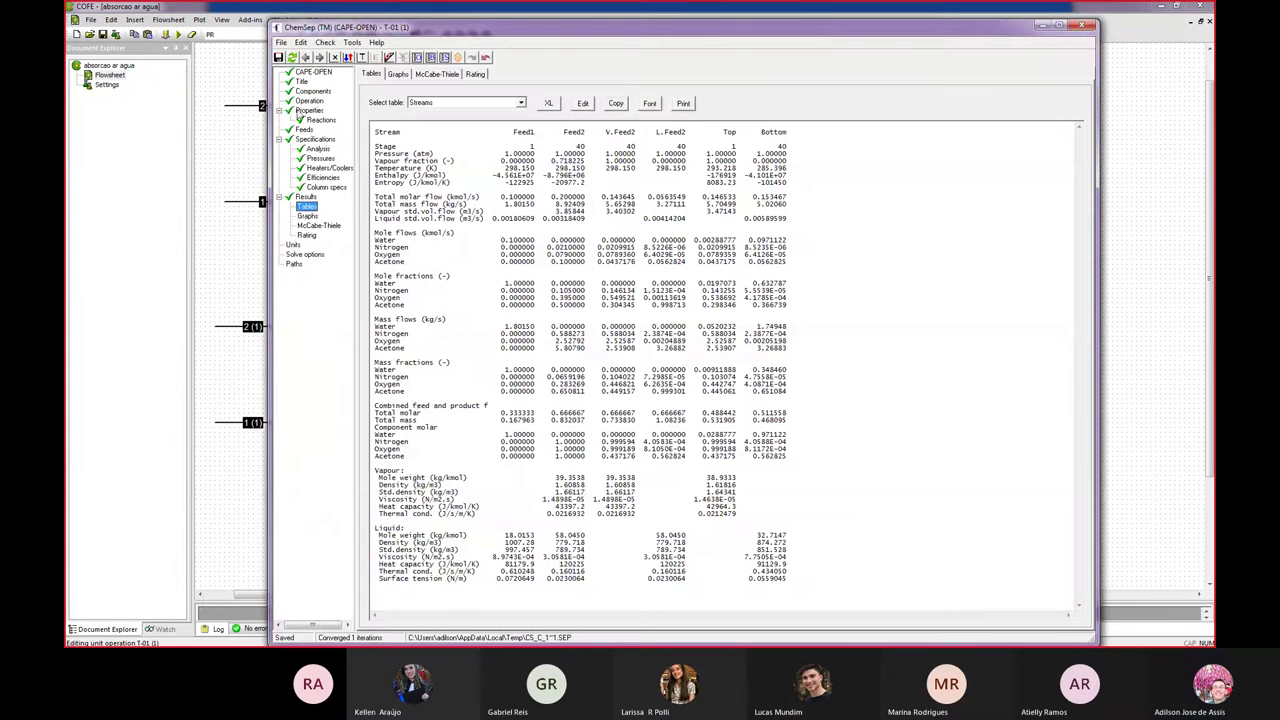
click(309, 102)
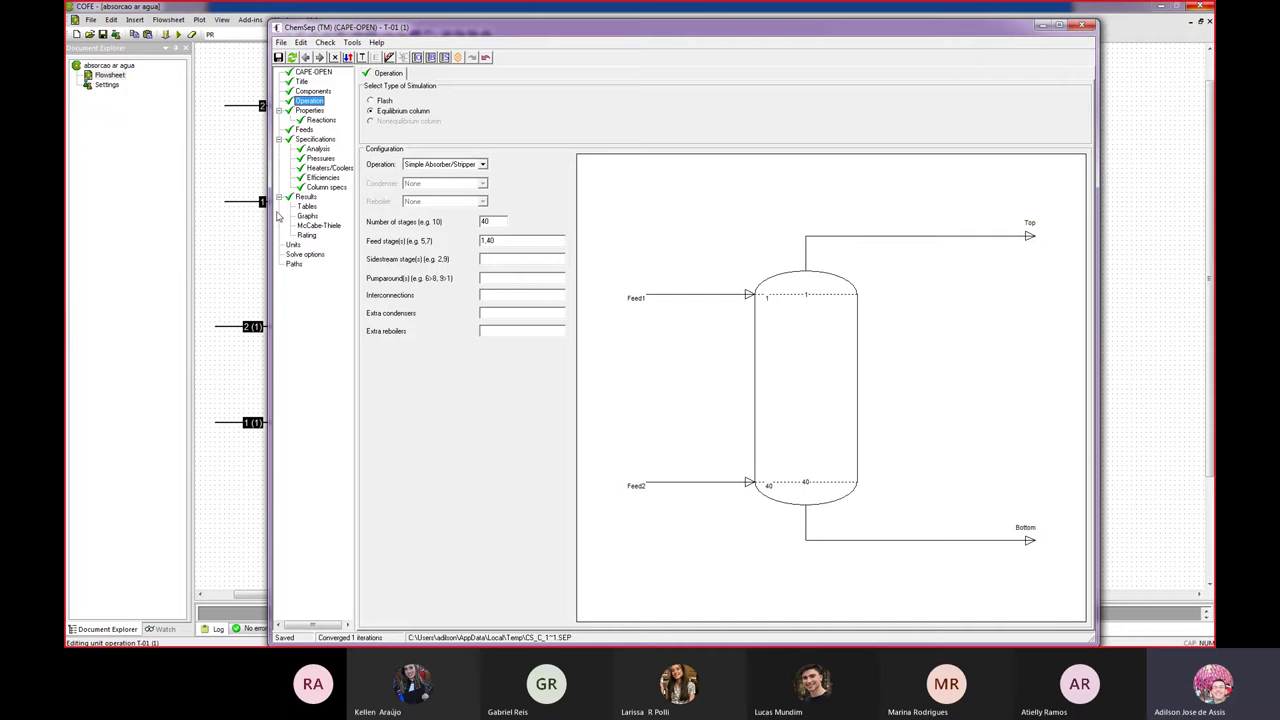
click(322, 160)
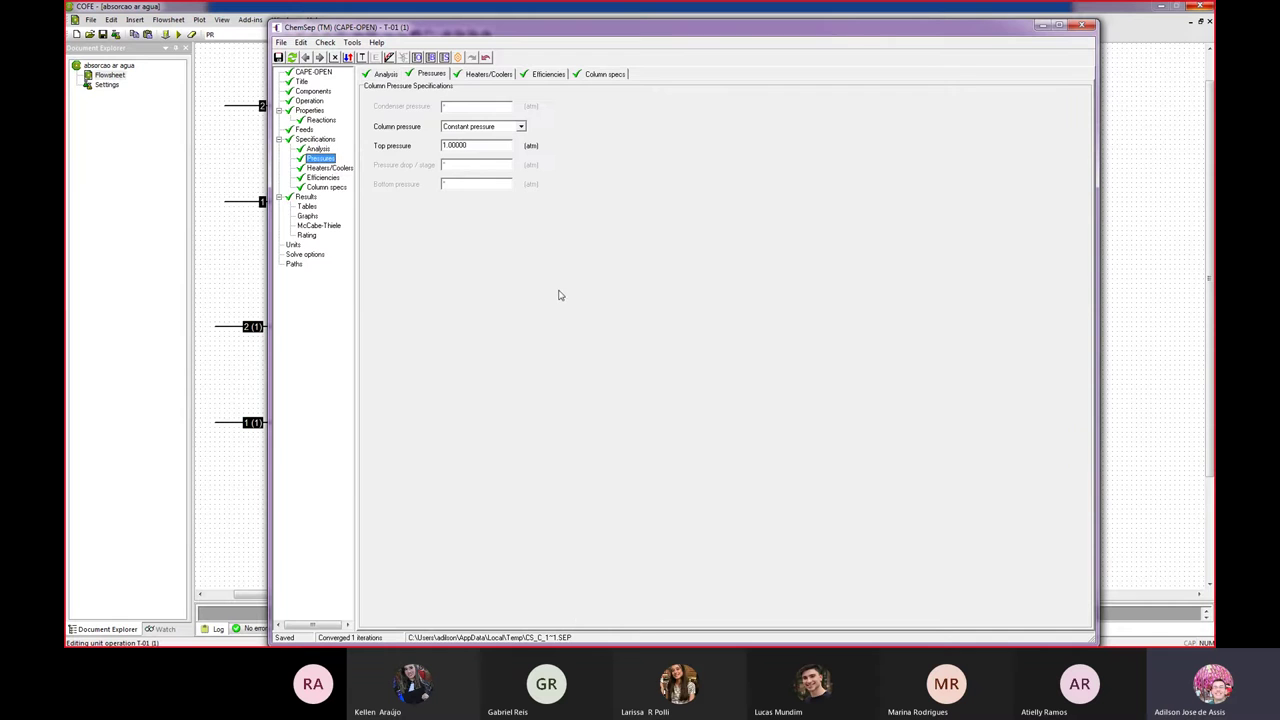
click(325, 189)
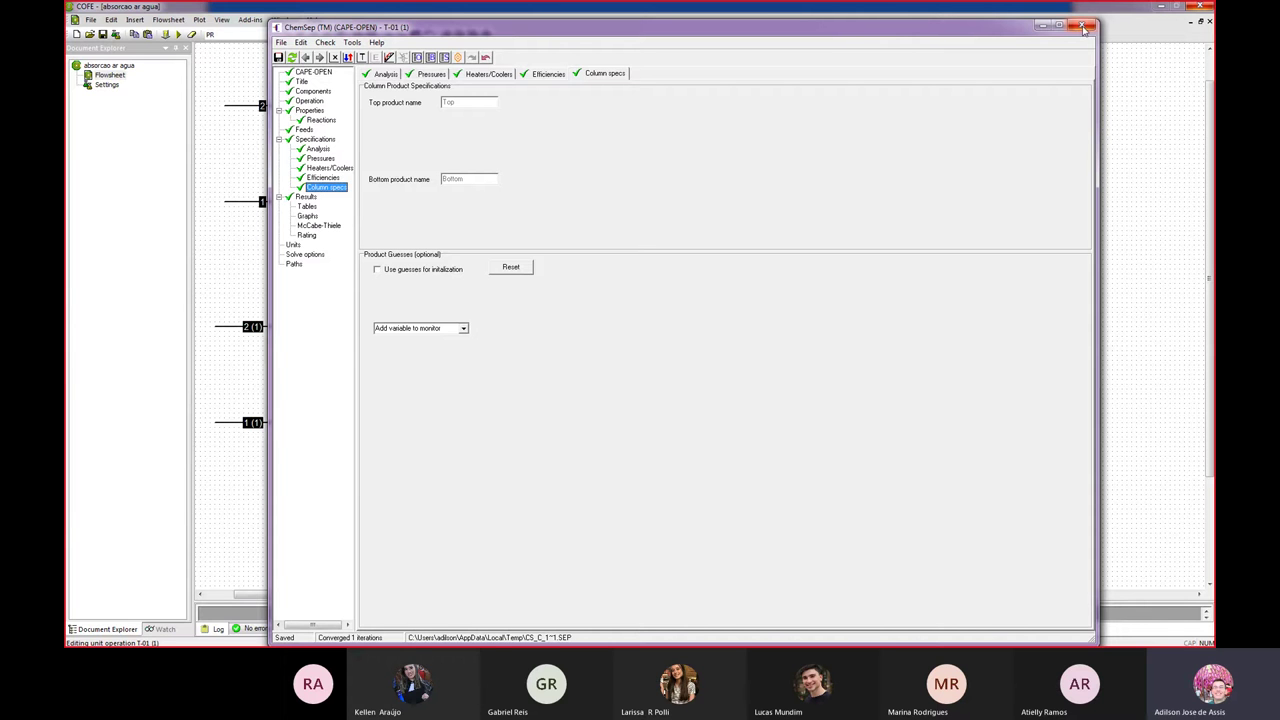
Check the CAPE-OPEN Properties option of column T-01 (1) and close its editor without saving.
click(317, 73)
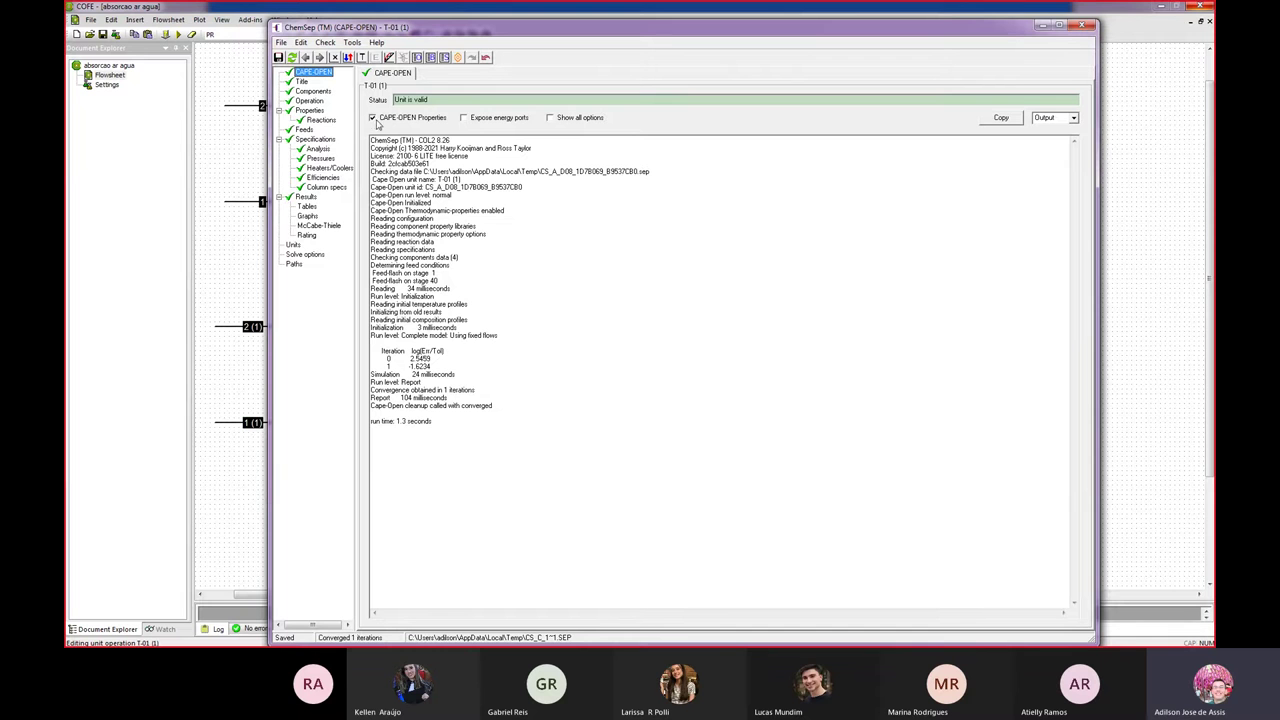
click(372, 118)
click(1082, 24)
click(641, 346)
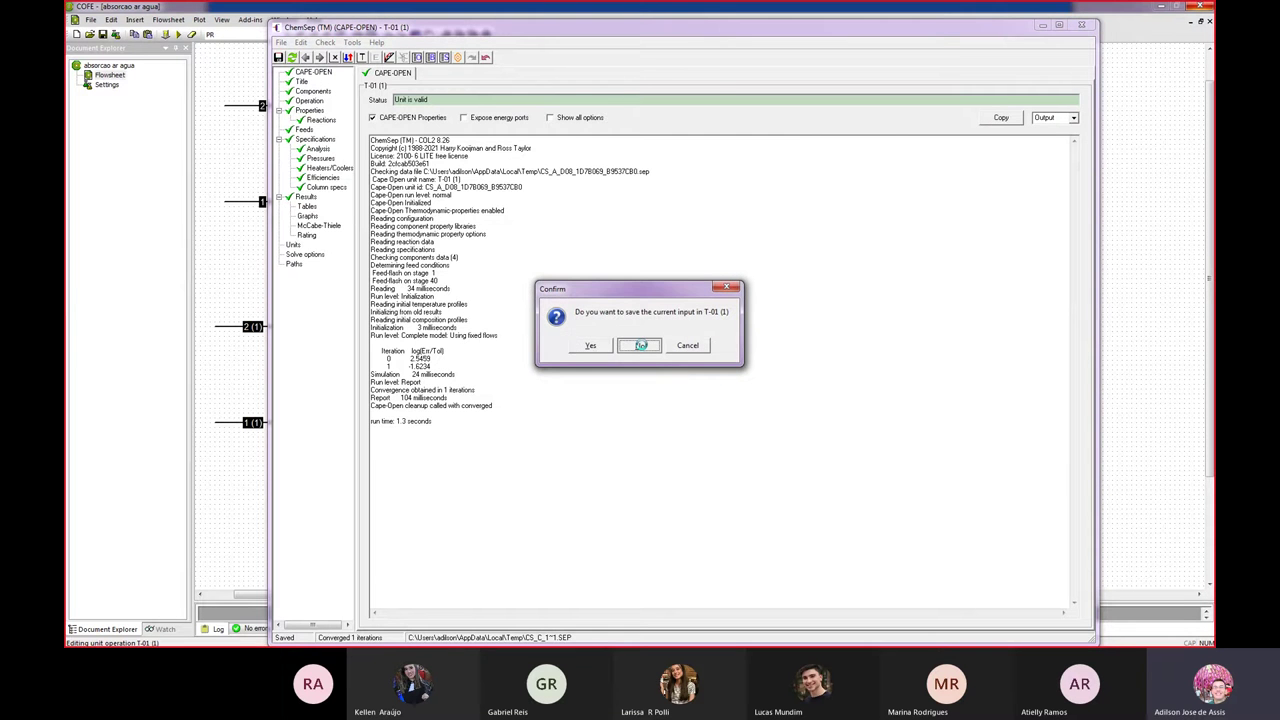
click(773, 224)
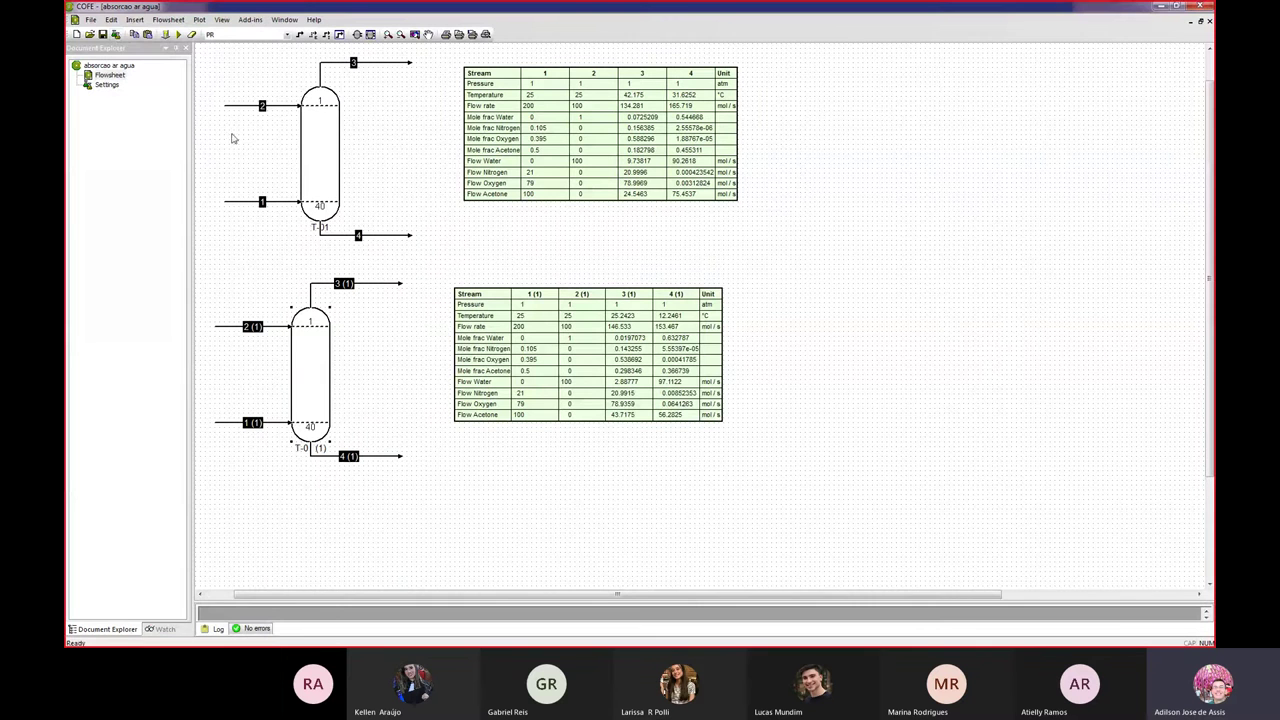
Solve the flowsheet and examine the stream results of the lower column T-01 (1).
click(178, 34)
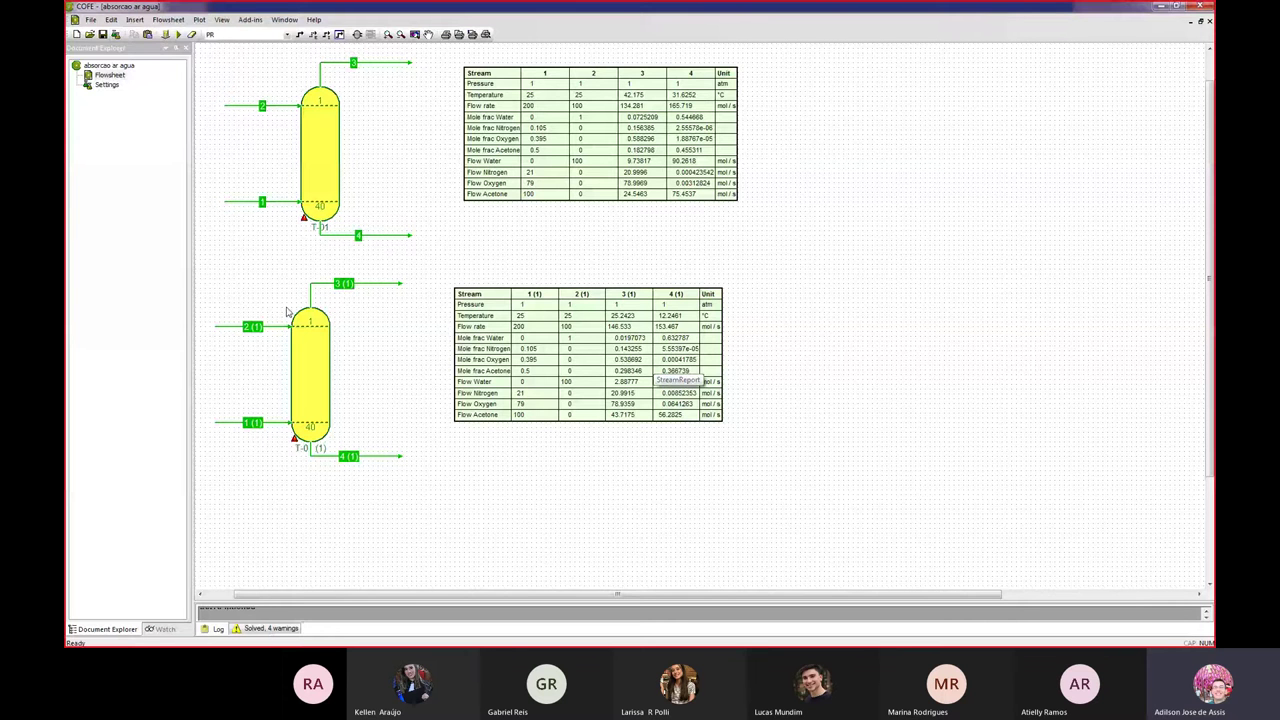
click(388, 34)
click(388, 34)
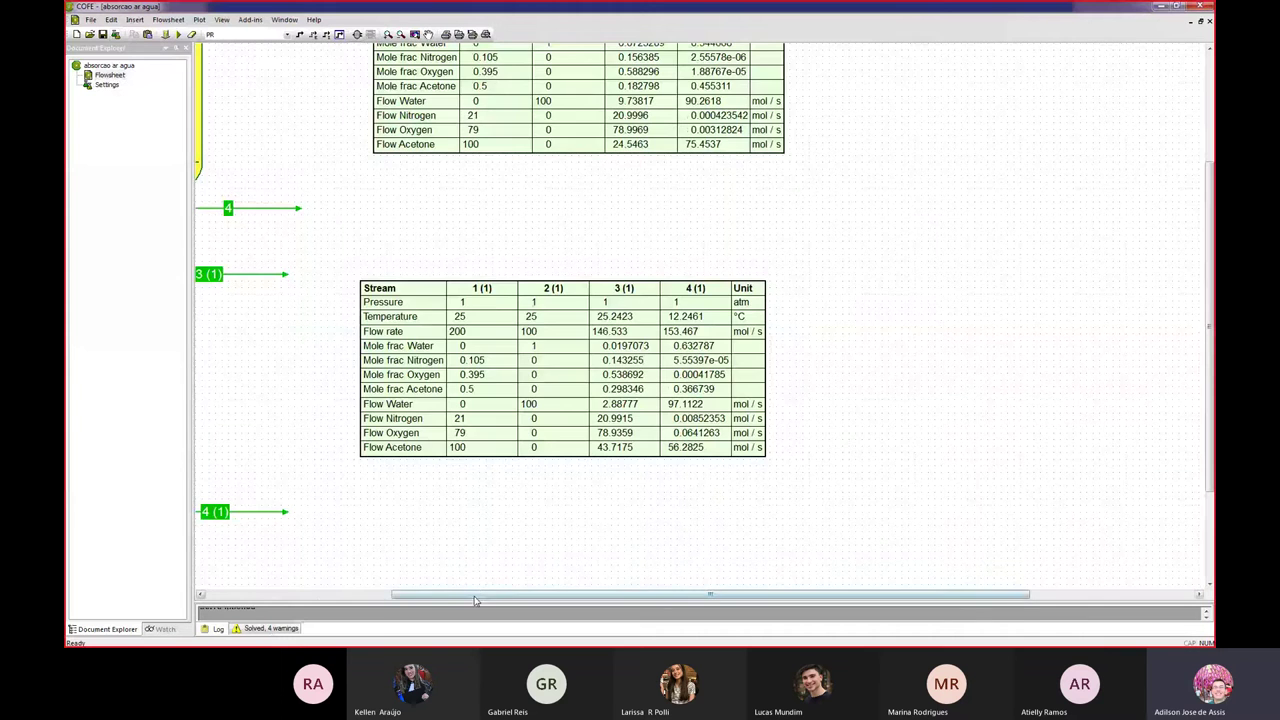
drag(450, 596, 266, 169)
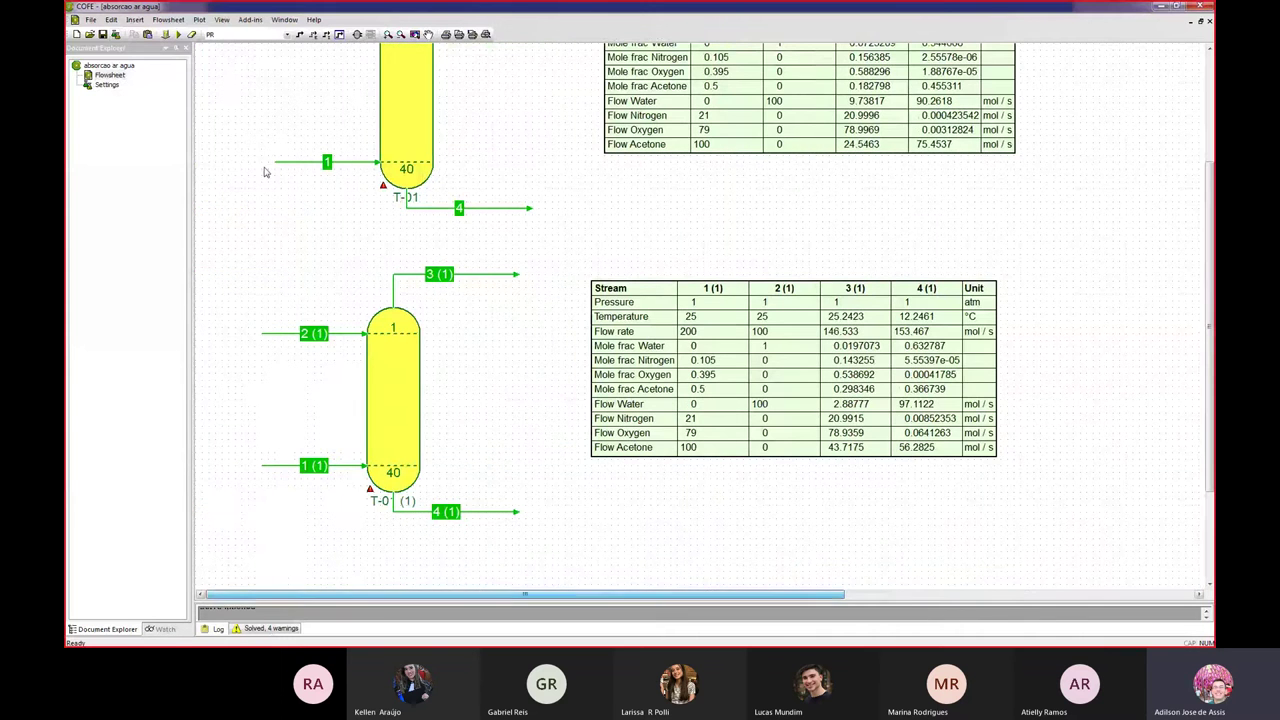
click(390, 34)
click(390, 34)
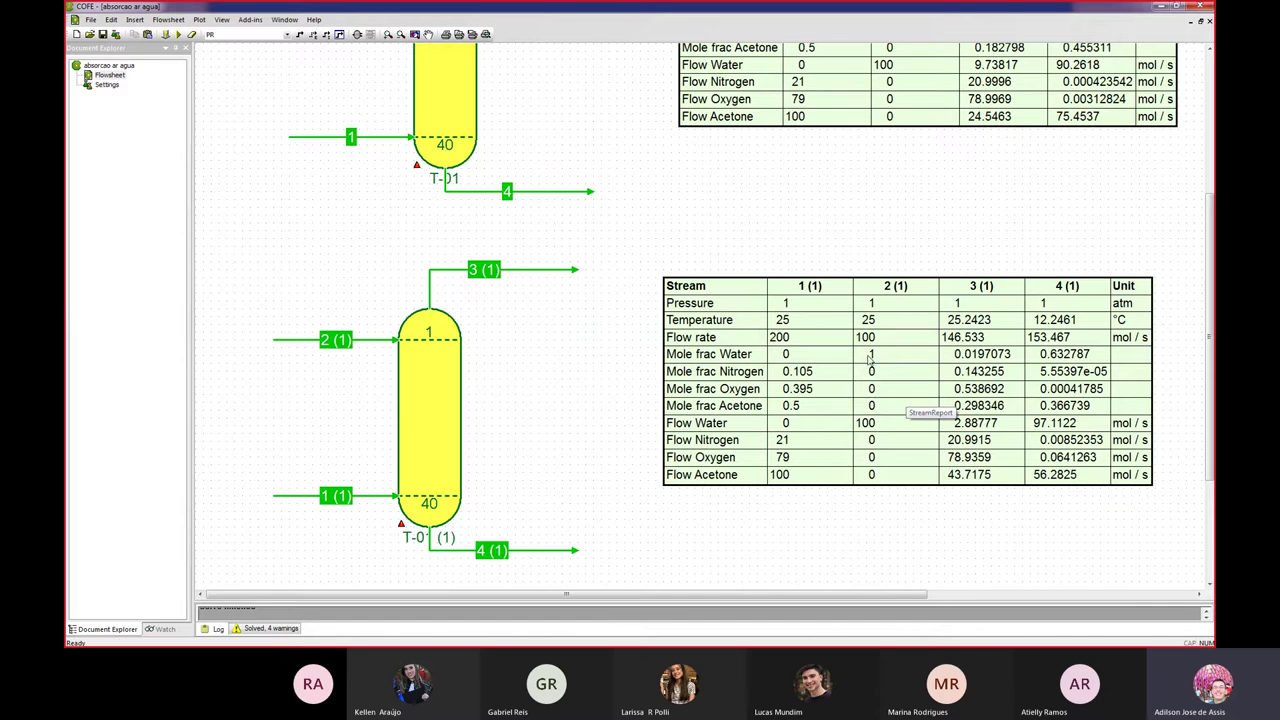
mouse_move(311, 346)
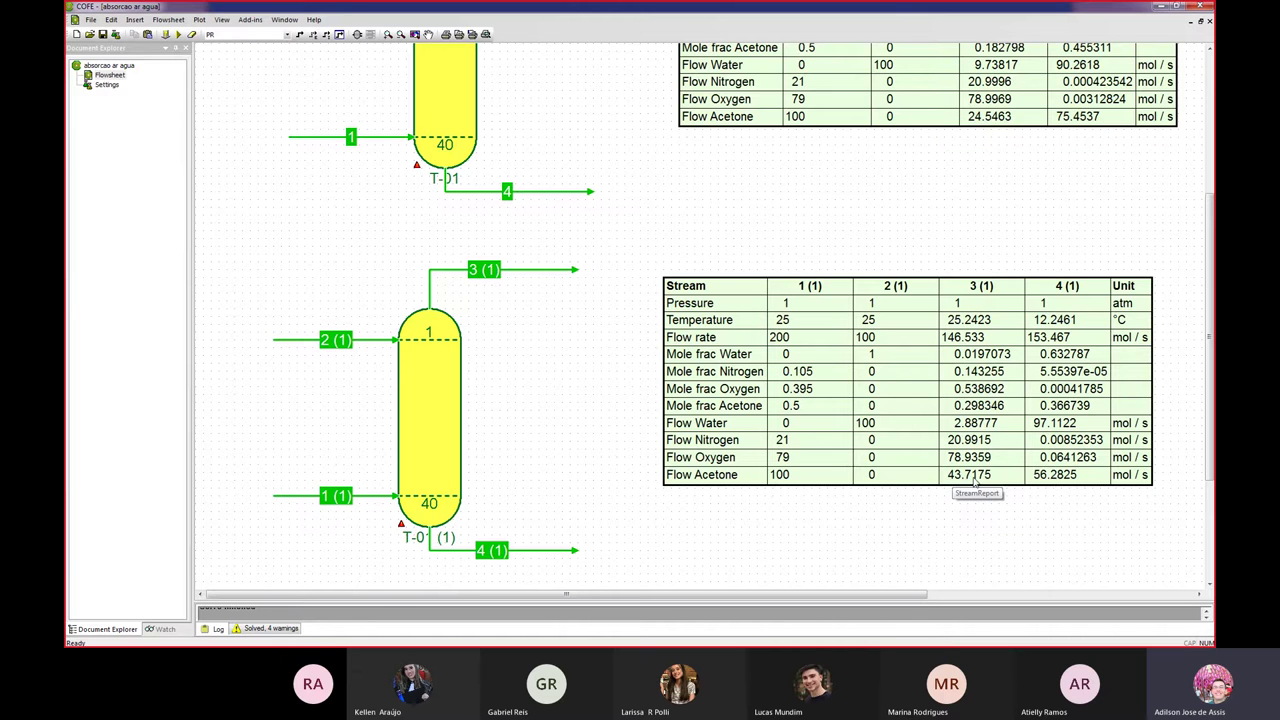
mouse_move(480, 274)
Check the unit parameters of column T-01 (1) and the property packages in the flowsheet configuration.
double_click(437, 407)
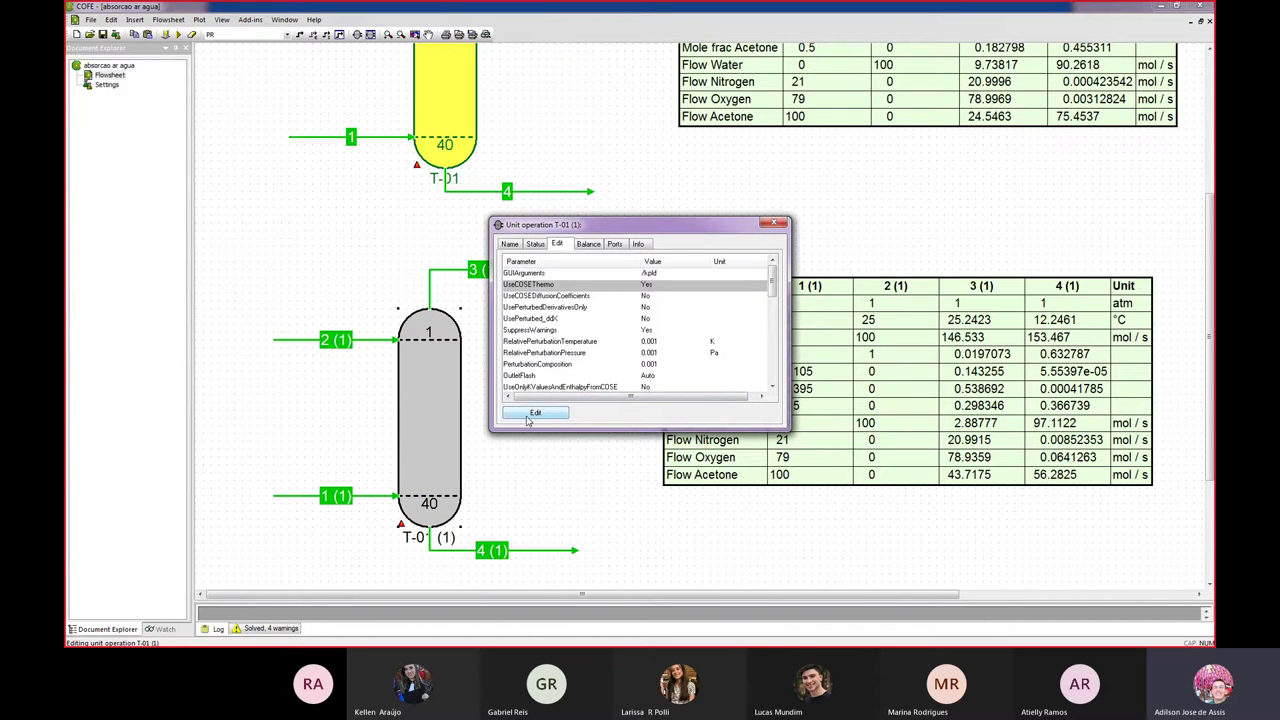
click(776, 223)
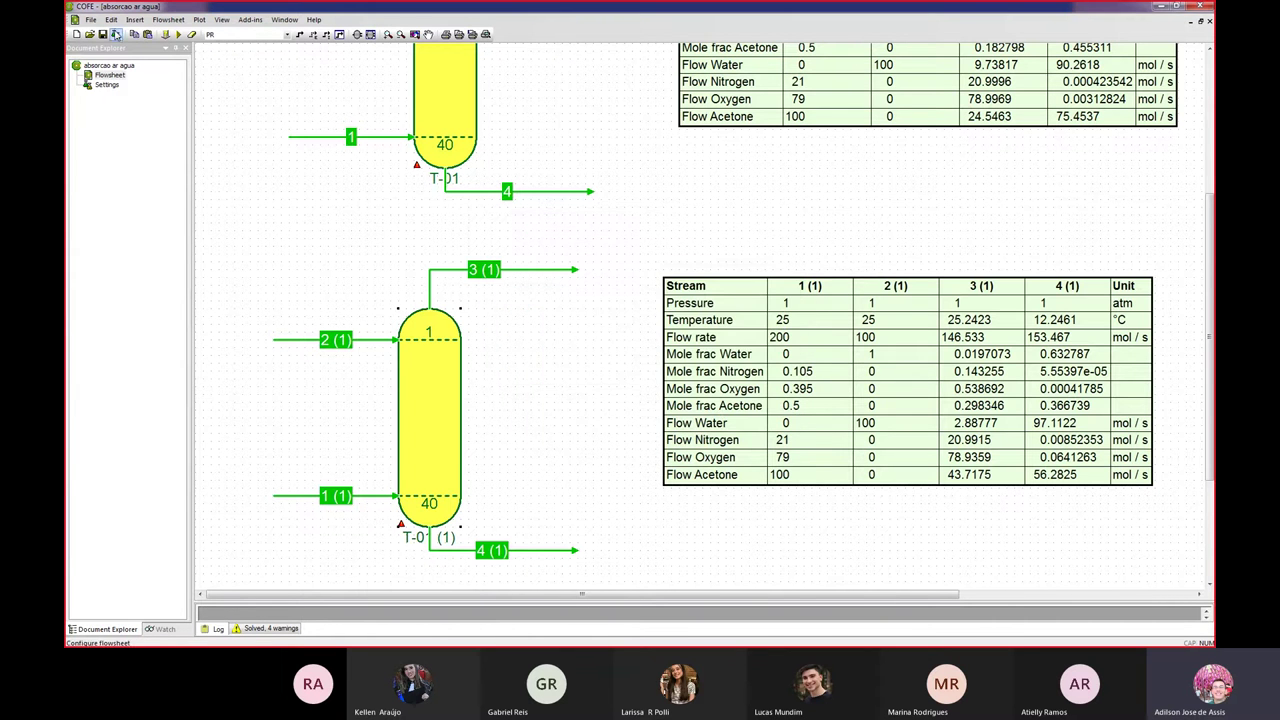
click(116, 34)
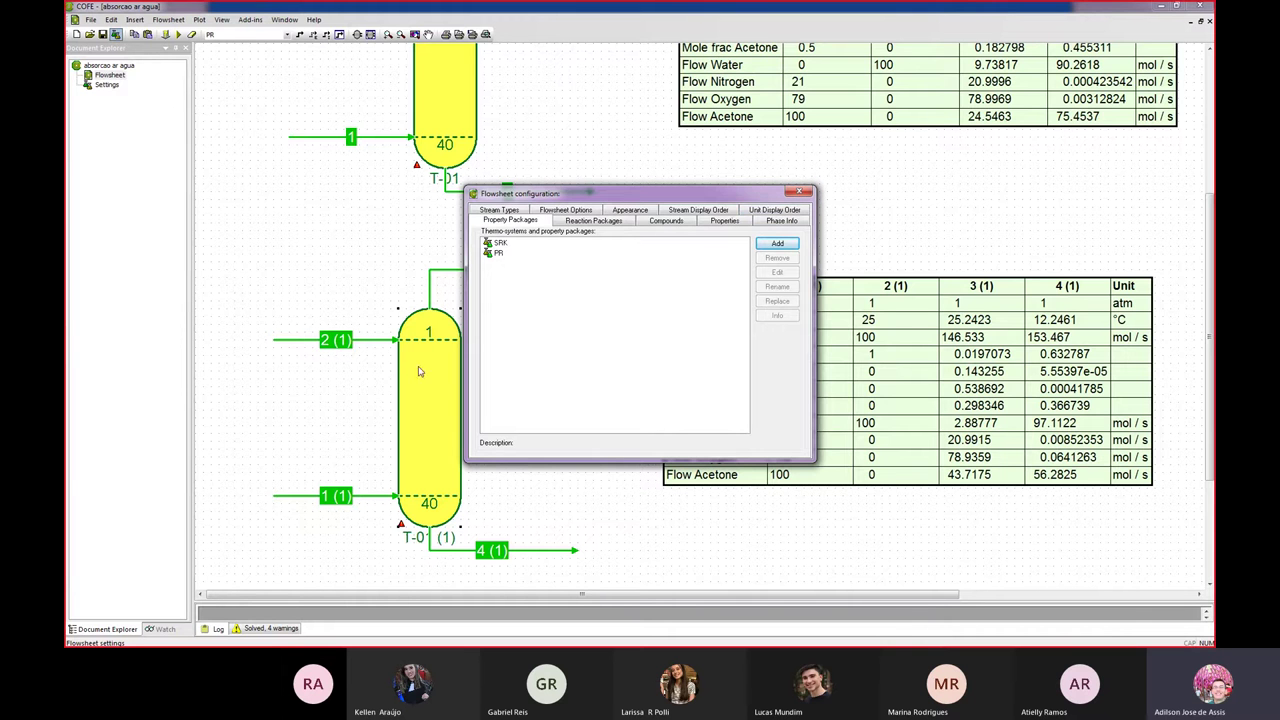
click(800, 191)
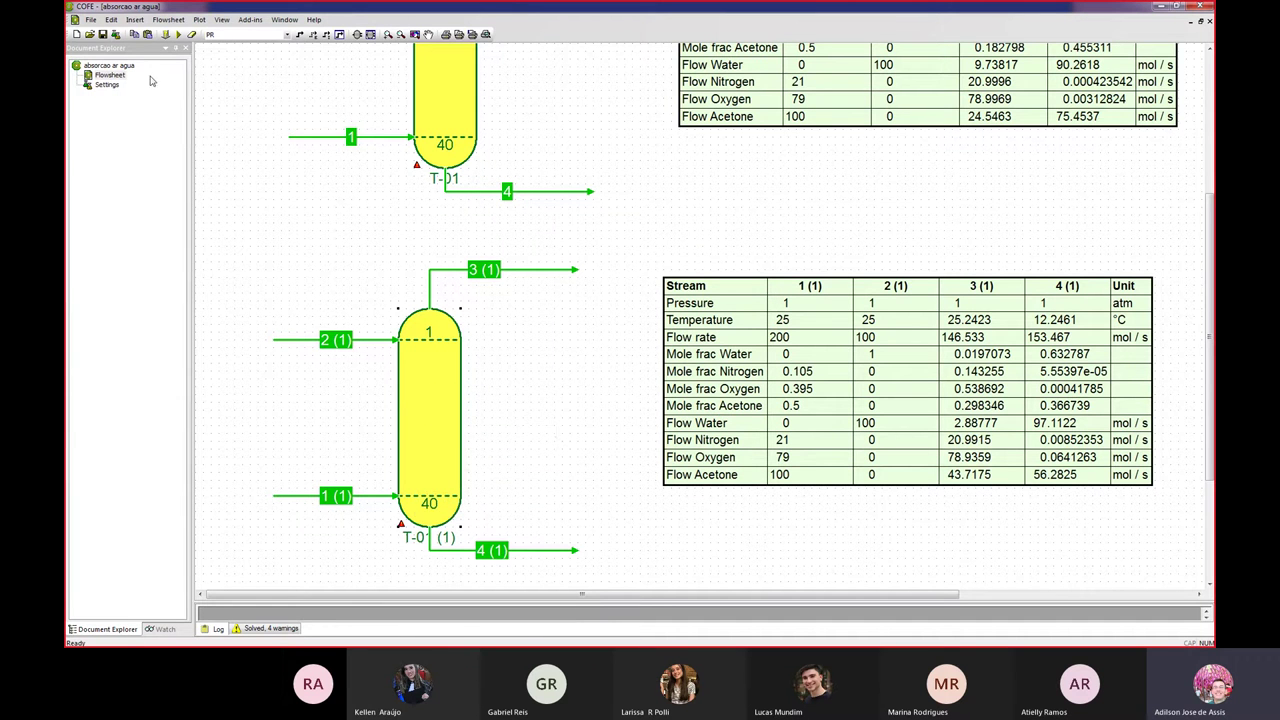
Change the model set of the PR property package to Soave Redlich Kwong and close the flowsheet configuration.
click(116, 34)
click(497, 254)
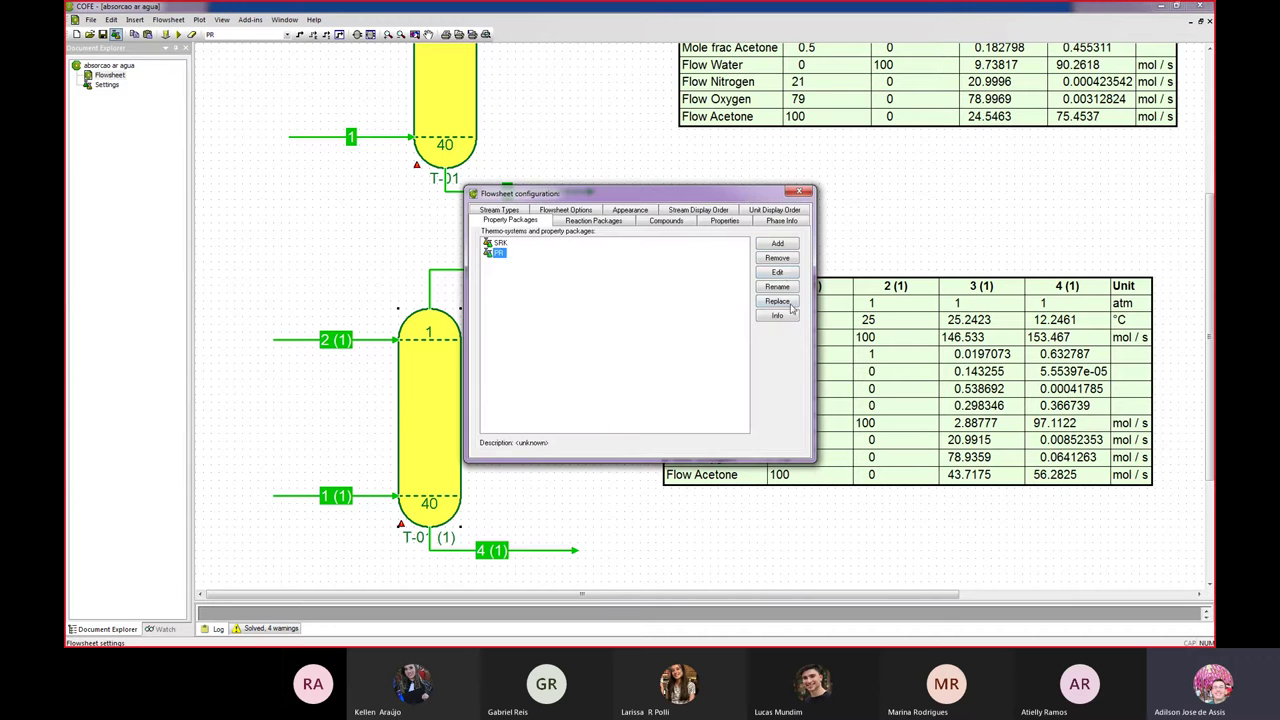
click(777, 272)
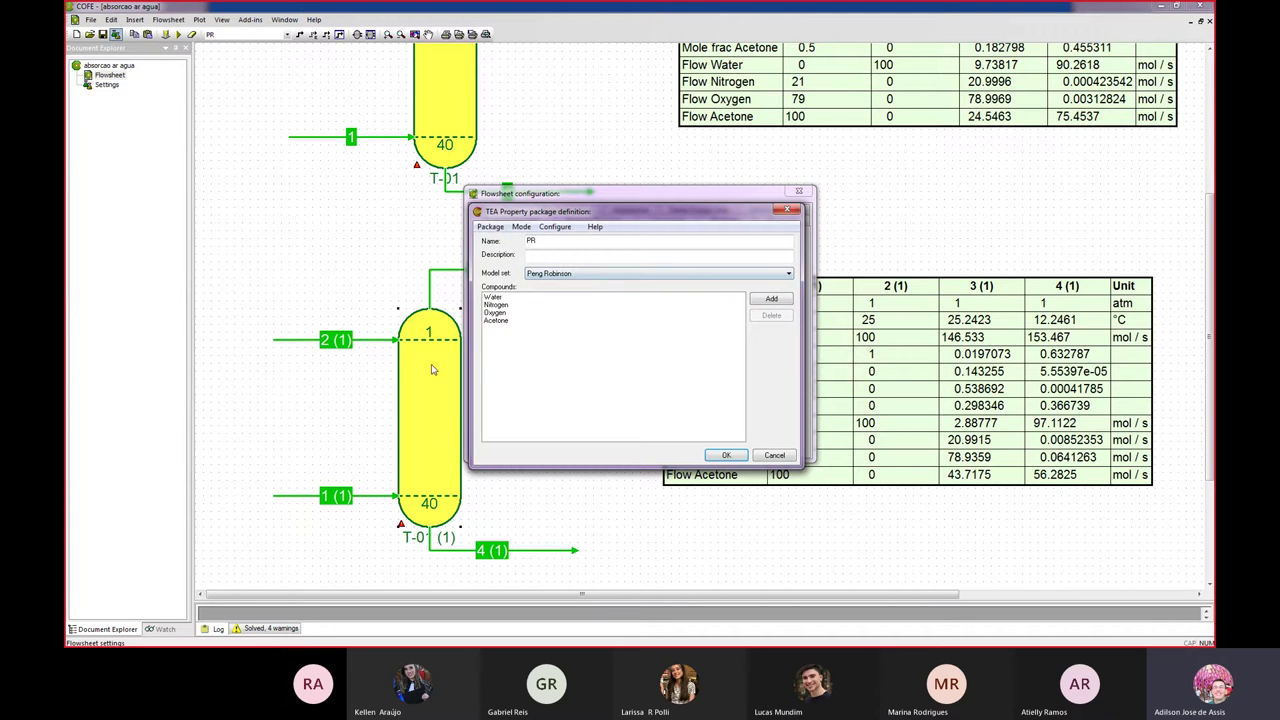
click(549, 276)
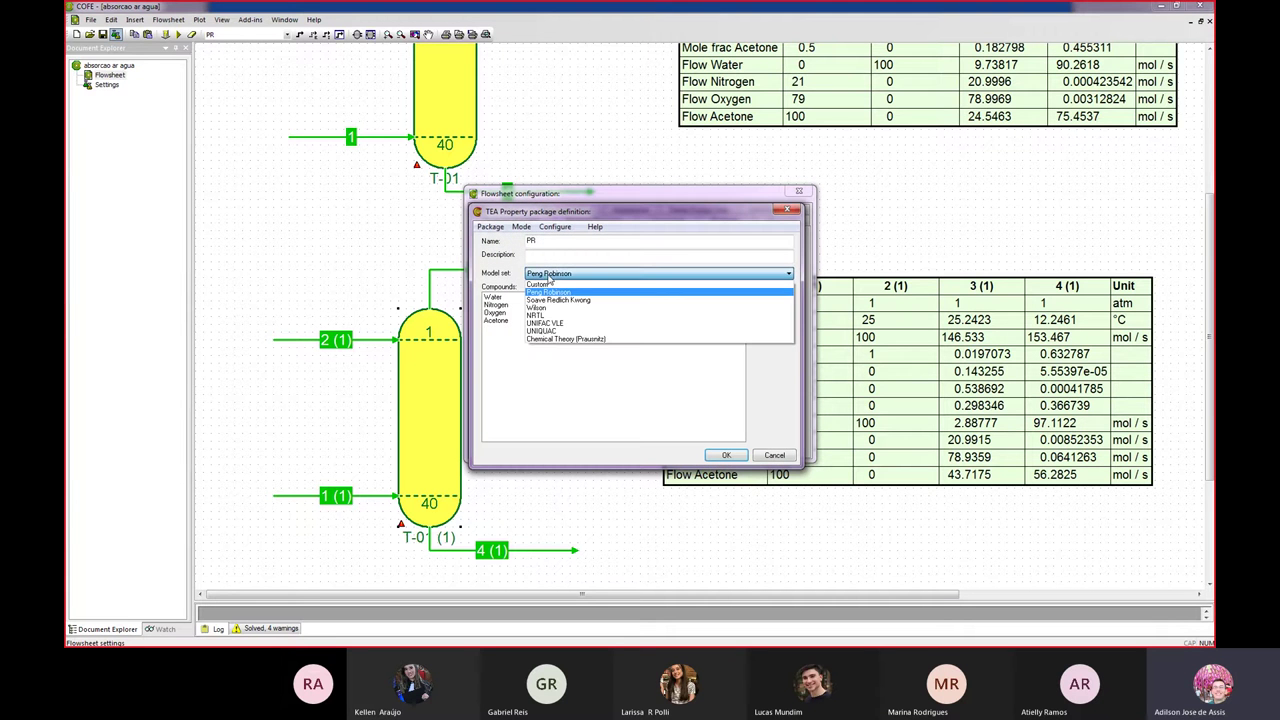
click(552, 300)
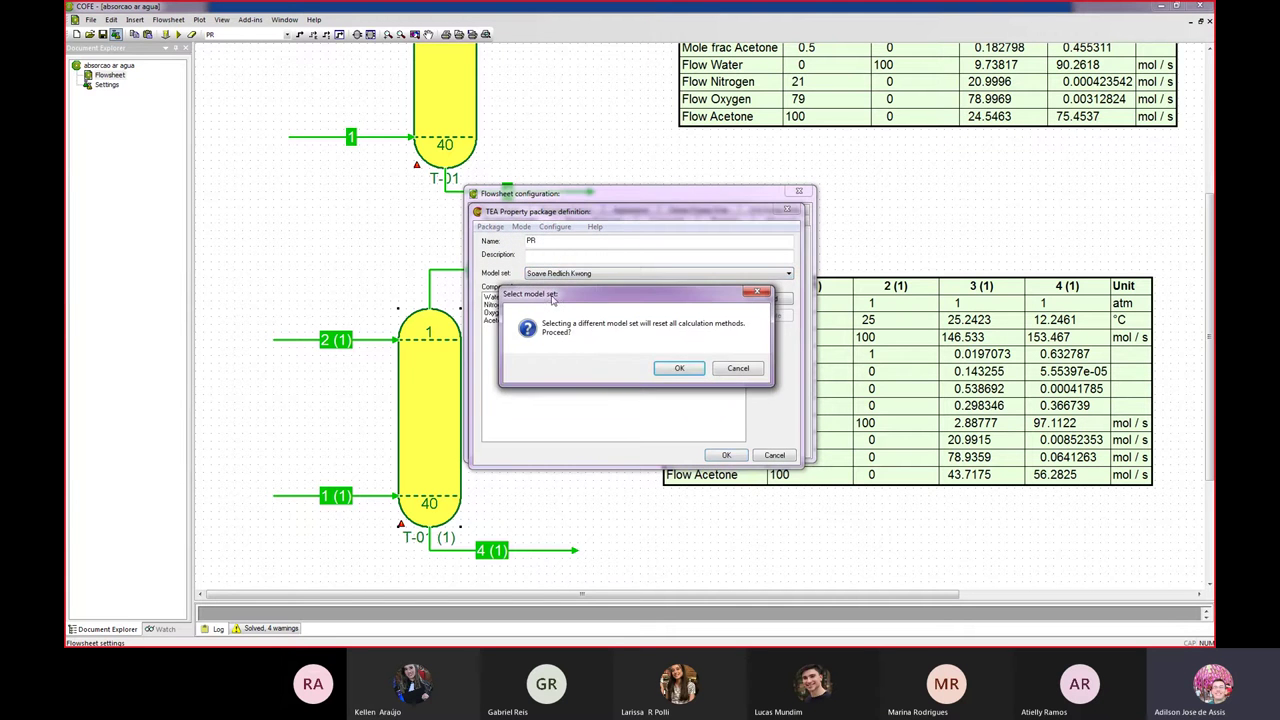
click(678, 369)
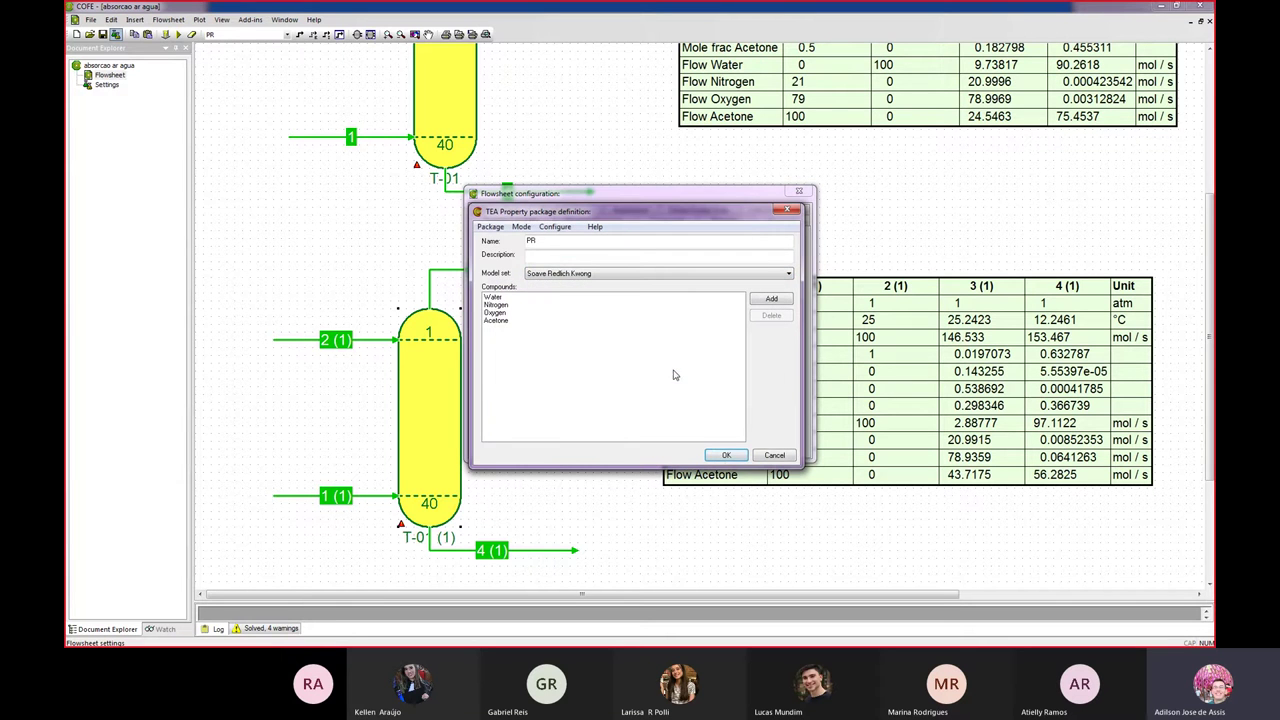
click(726, 455)
click(800, 192)
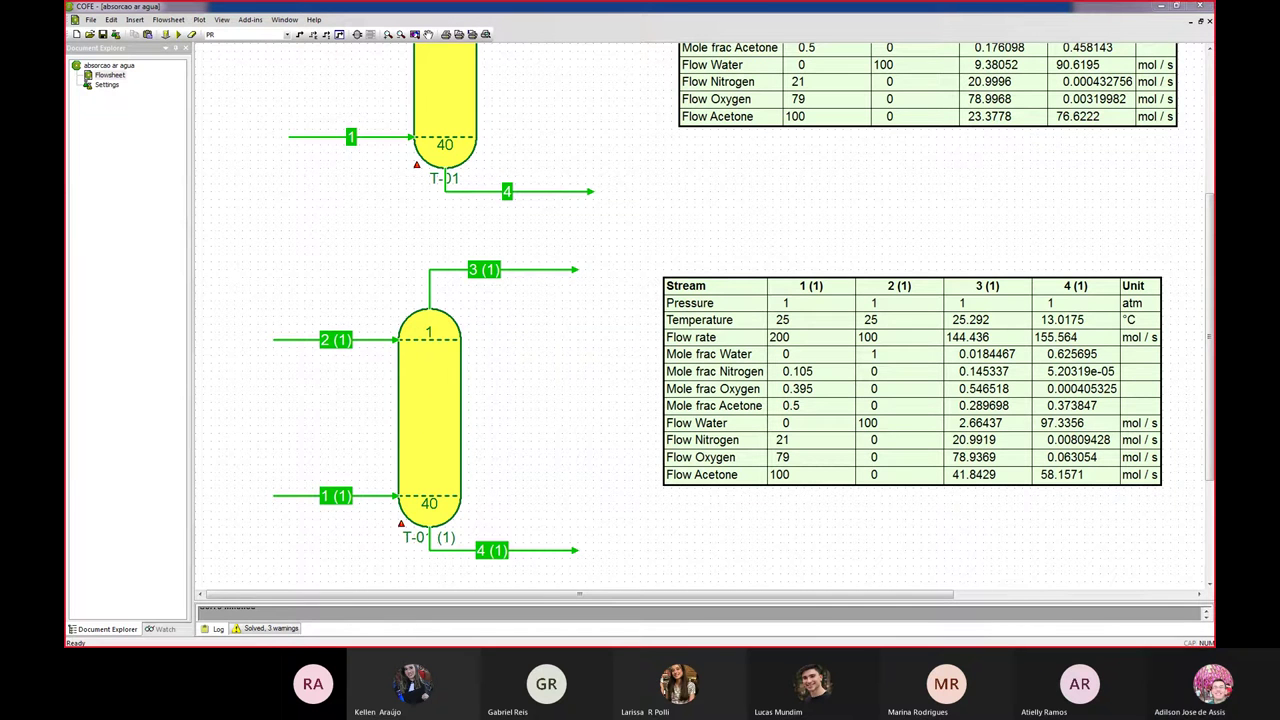
Switch to the lecture slides and consult the gas absorption thermodynamics and Henry's law pages.
key(alt+Tab)
key(Right)
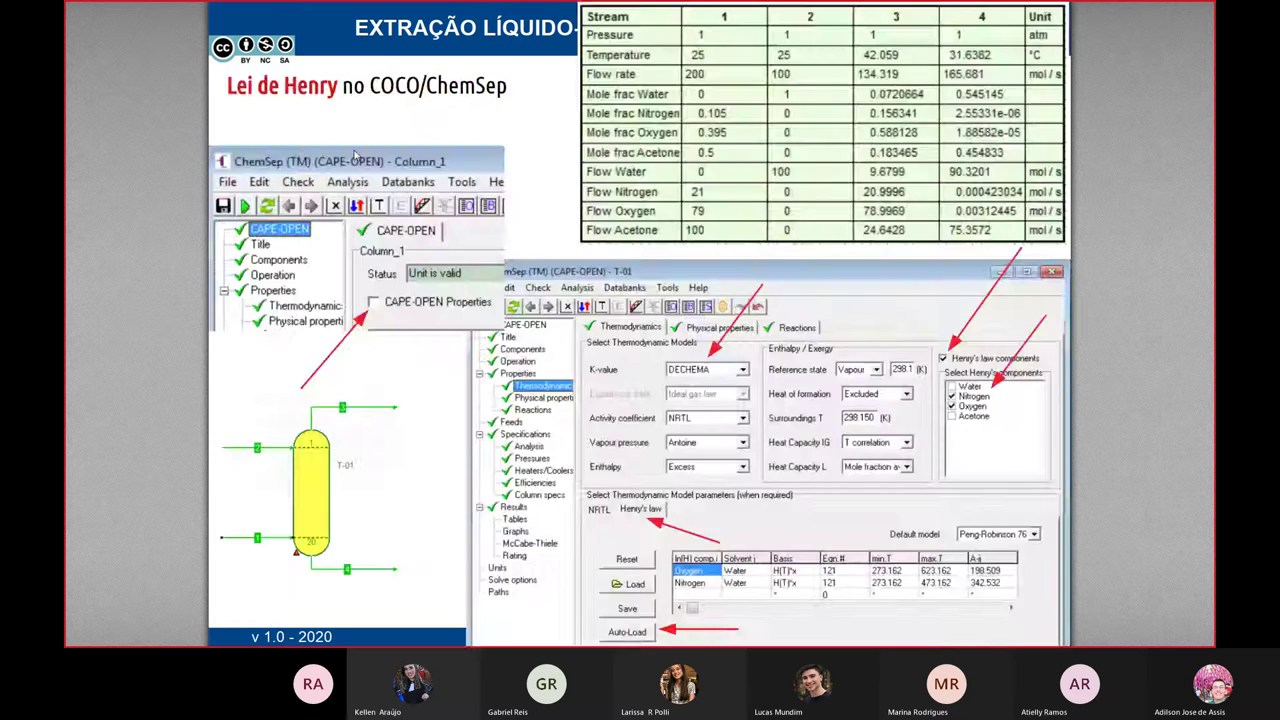
key(Left)
key(Left)
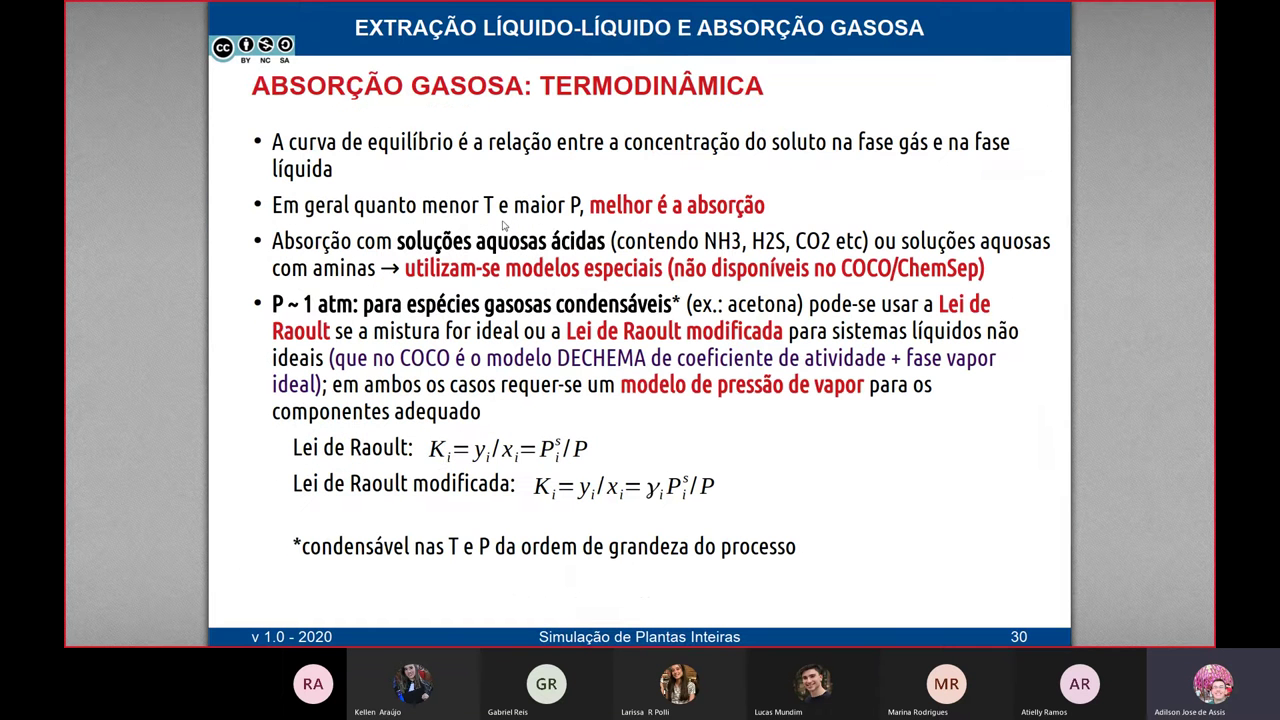
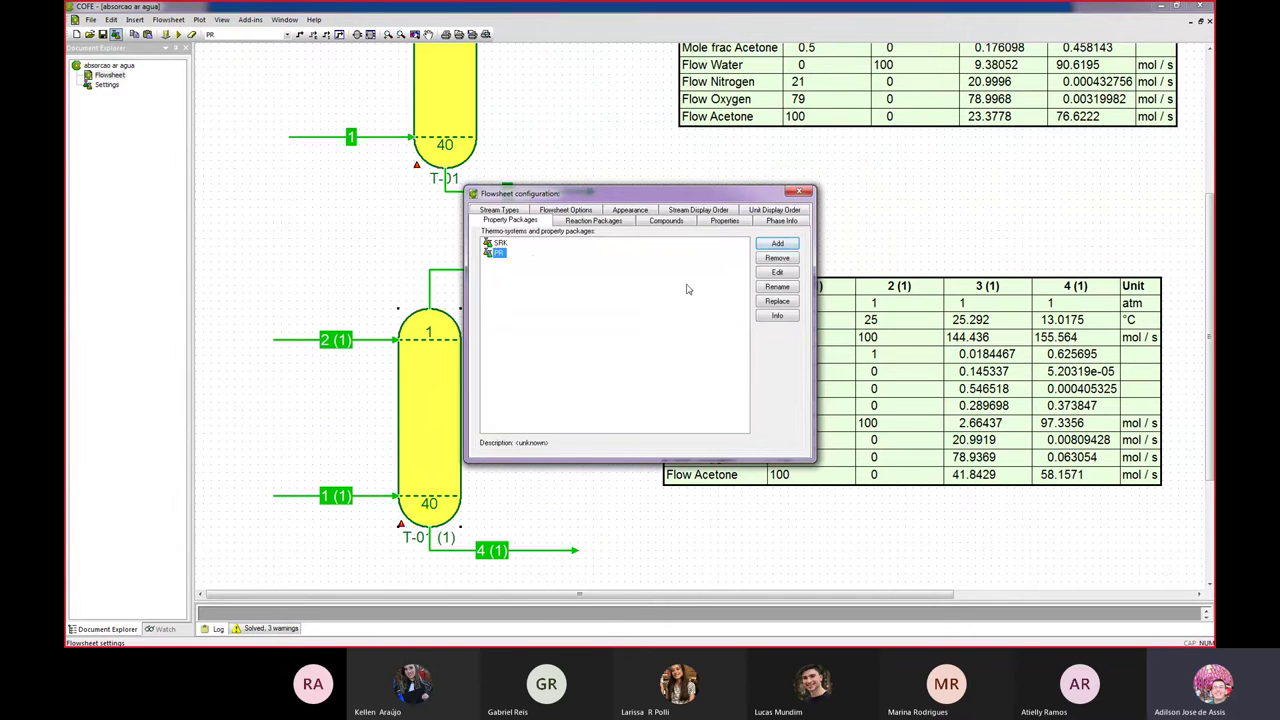
Change the model set of the PR property package to NRTL, accepting the calculation method reset and the missing-parameter warning.
click(778, 273)
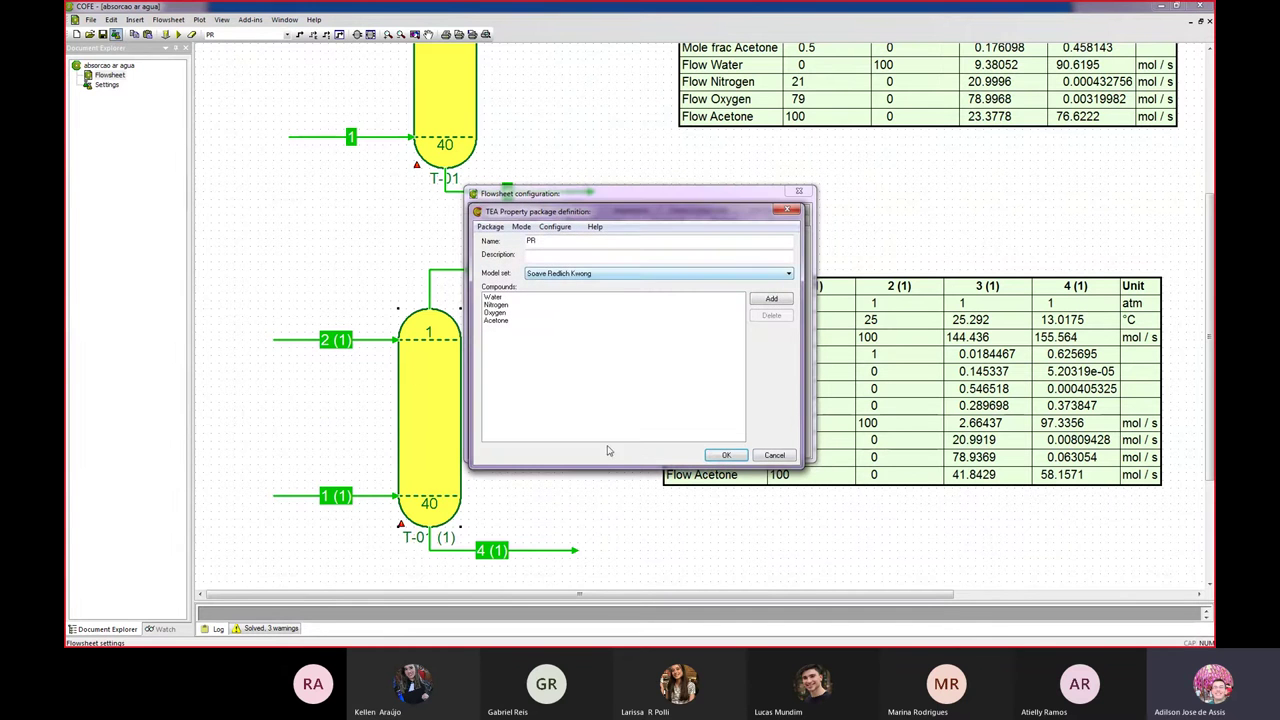
click(555, 274)
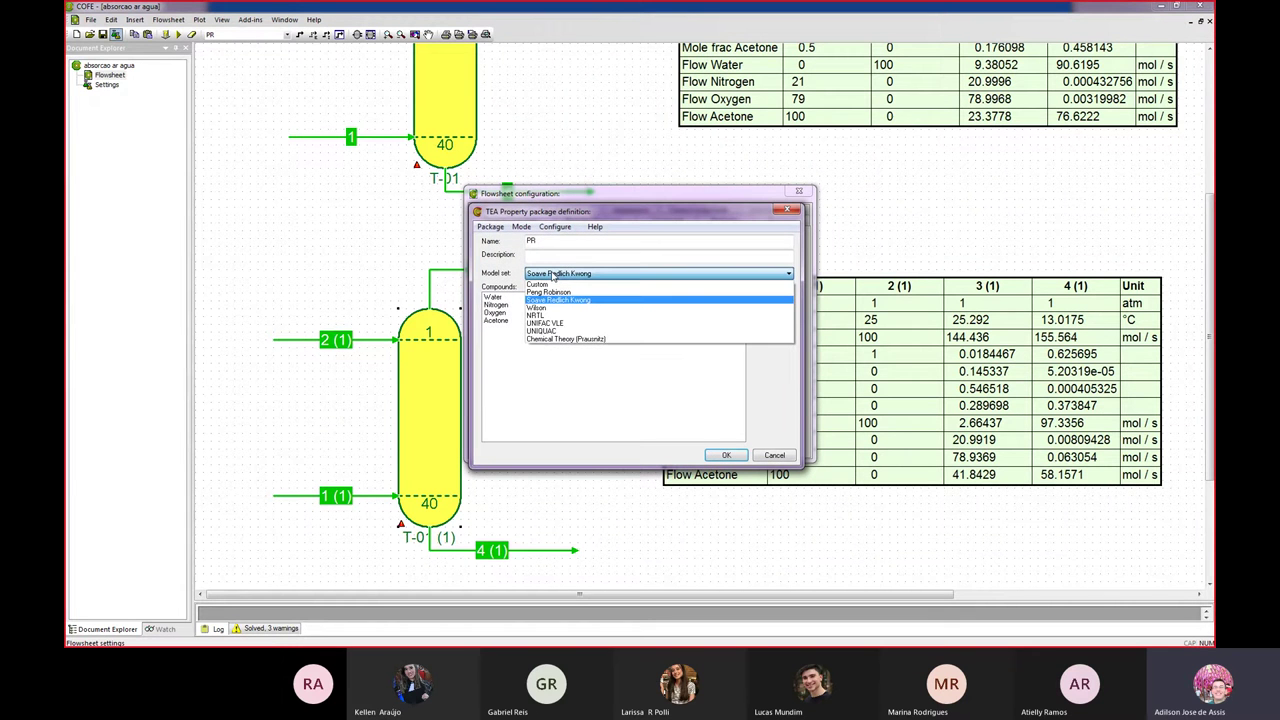
click(549, 316)
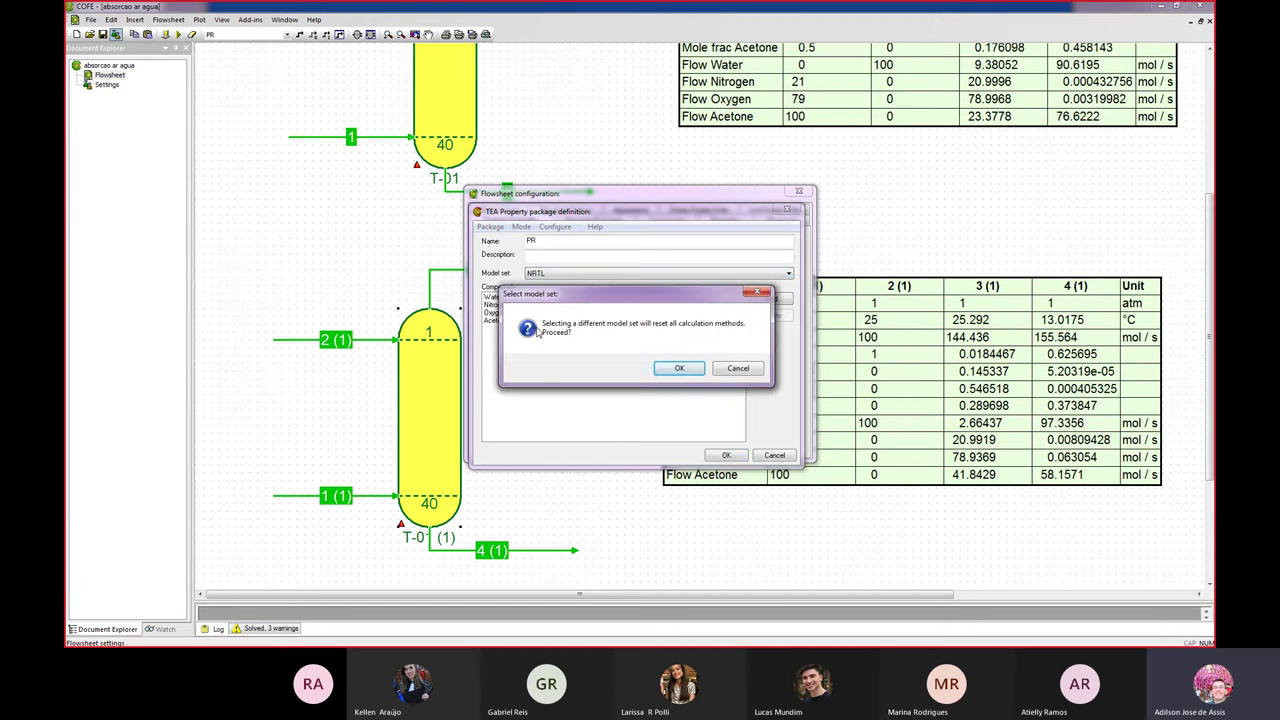
click(679, 369)
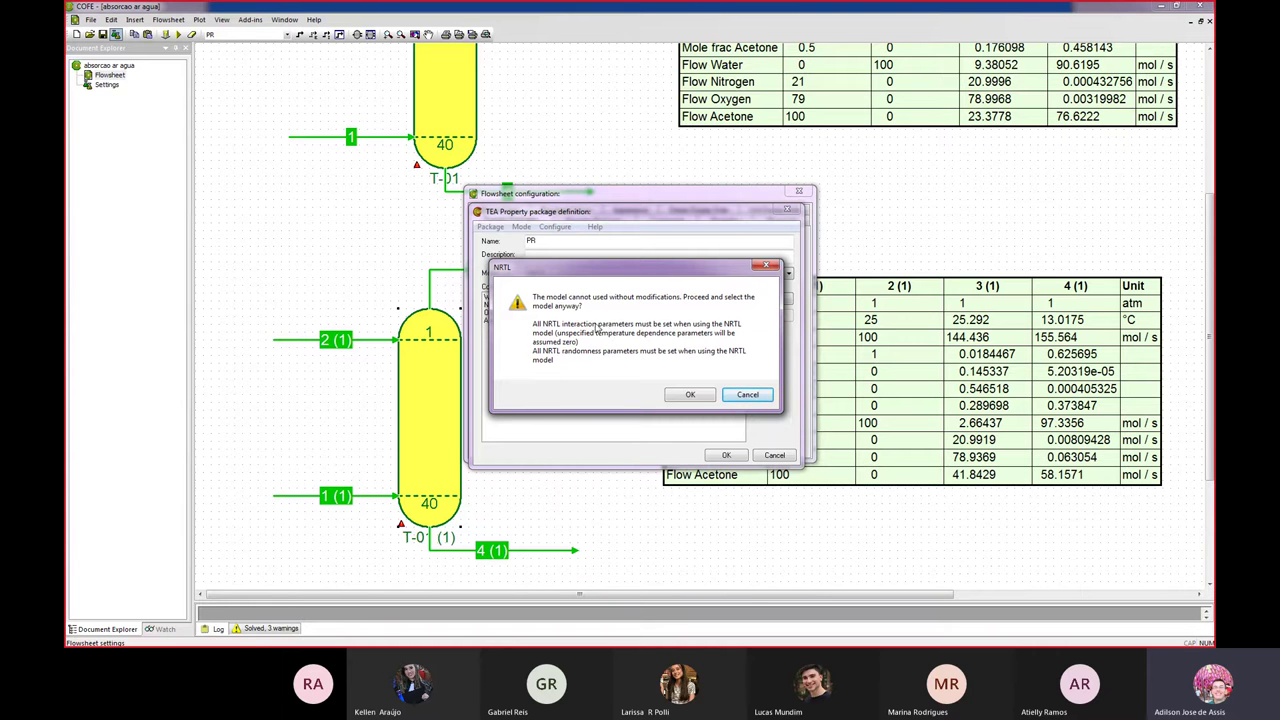
click(688, 395)
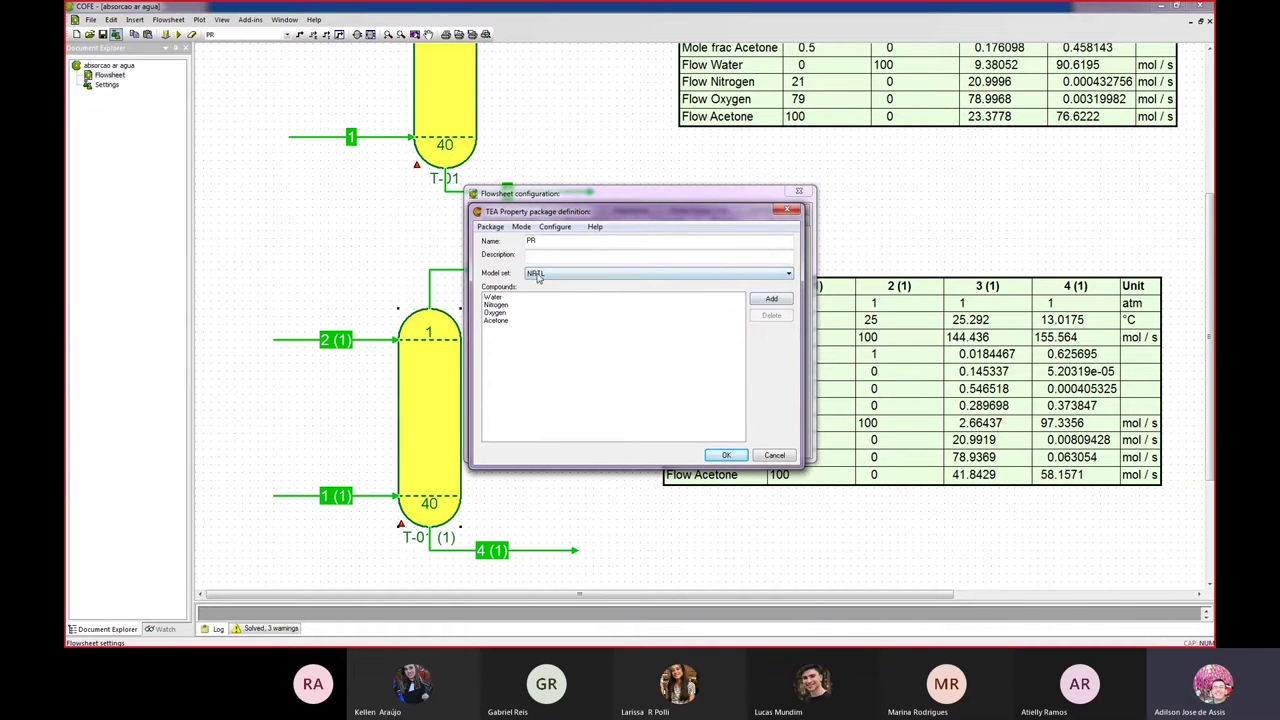
Show the PR package's NRTL interaction parameters in its detailed definition and try to accept the package.
click(521, 226)
click(546, 256)
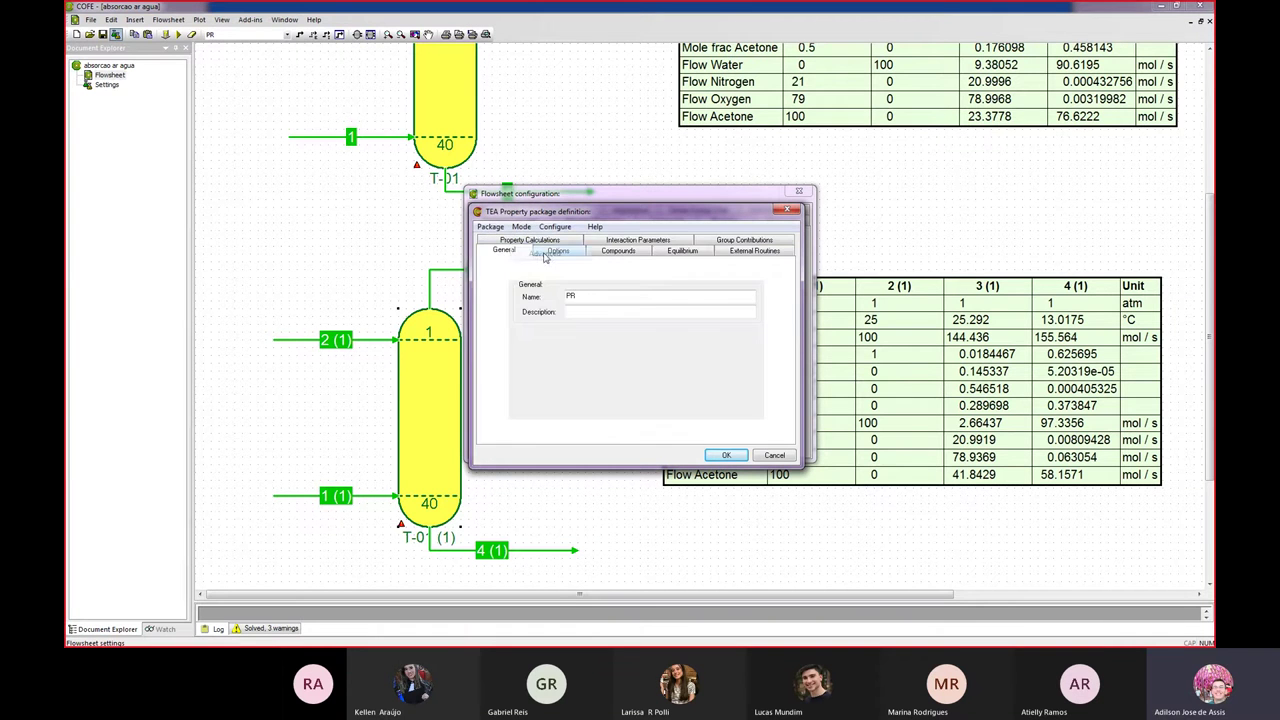
click(537, 240)
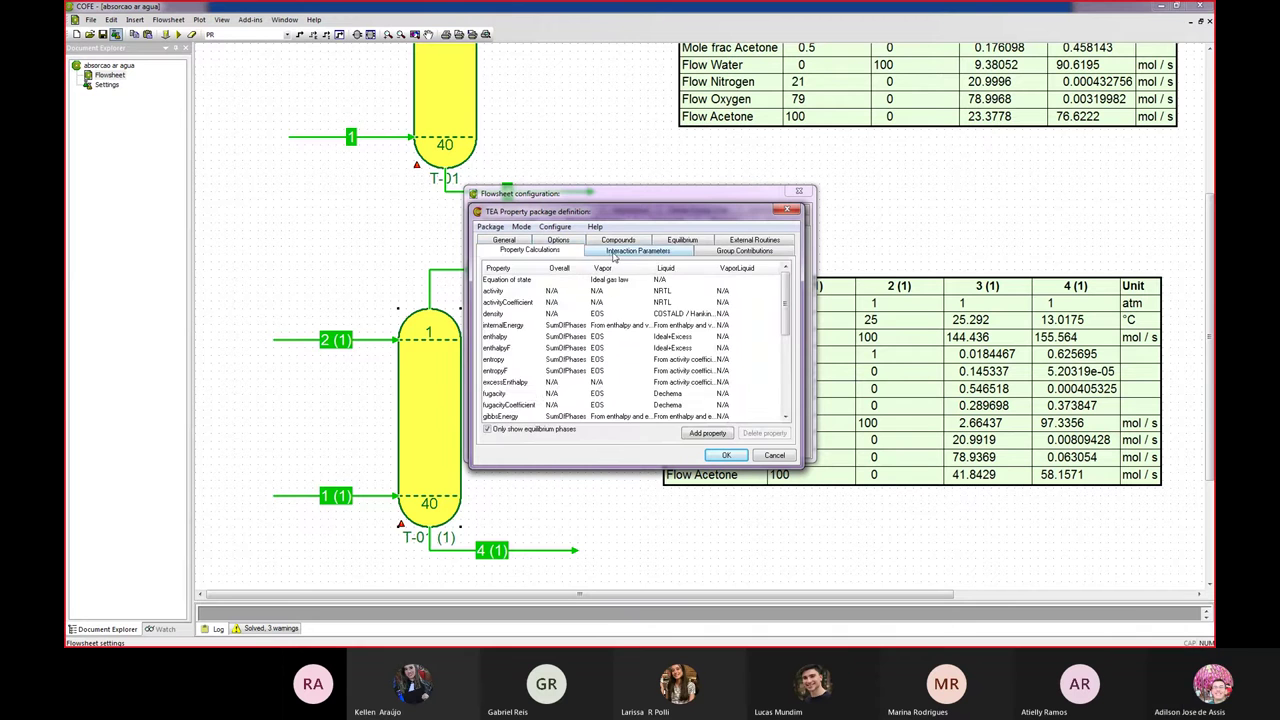
click(614, 256)
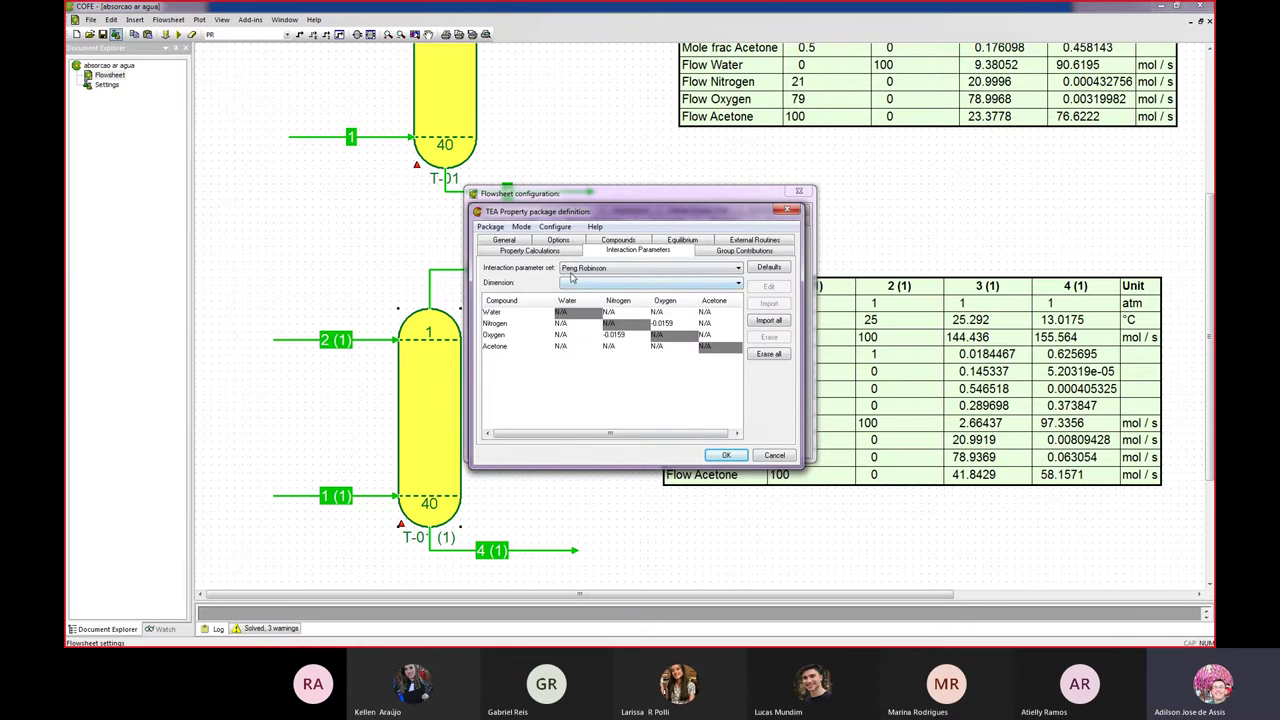
click(572, 270)
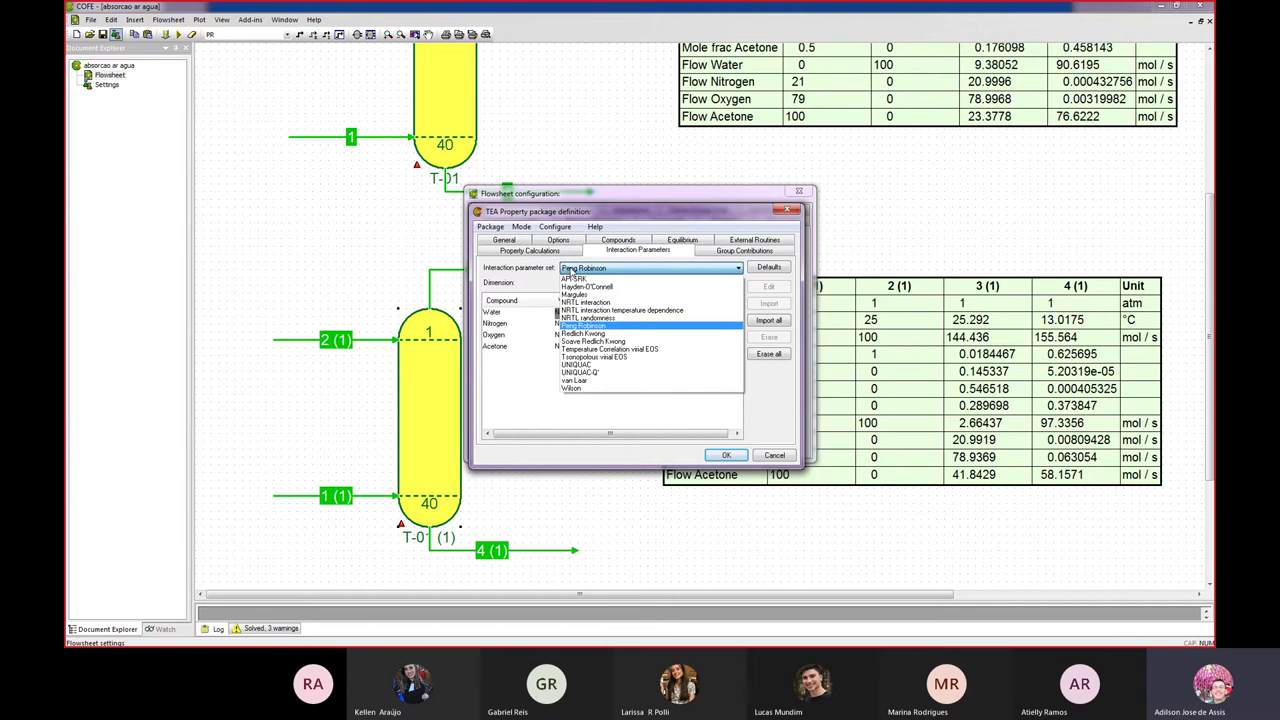
click(583, 303)
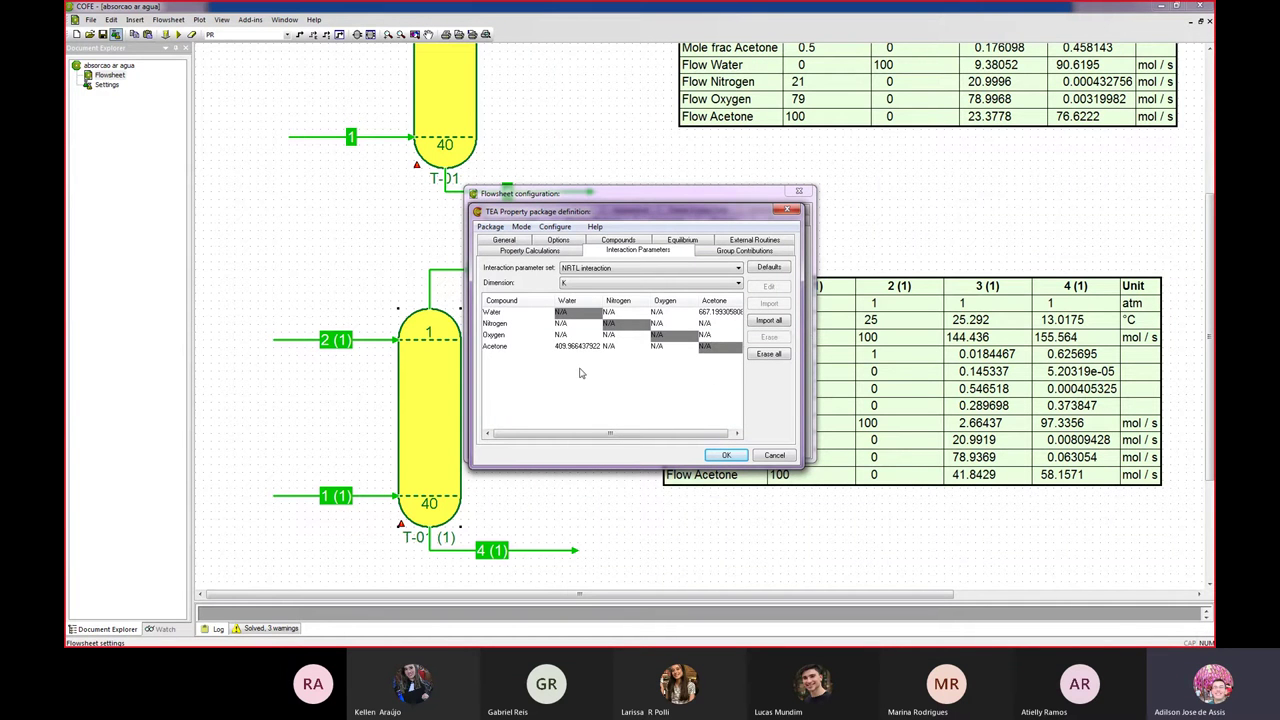
click(716, 455)
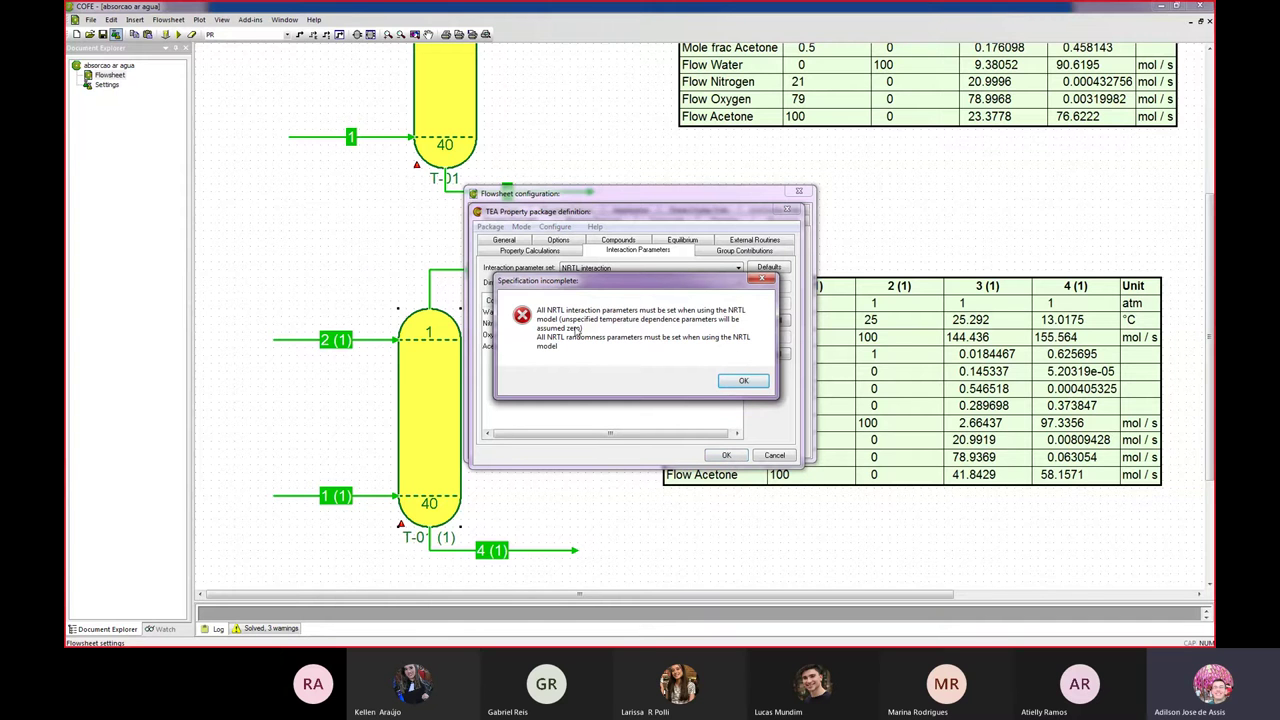
click(743, 380)
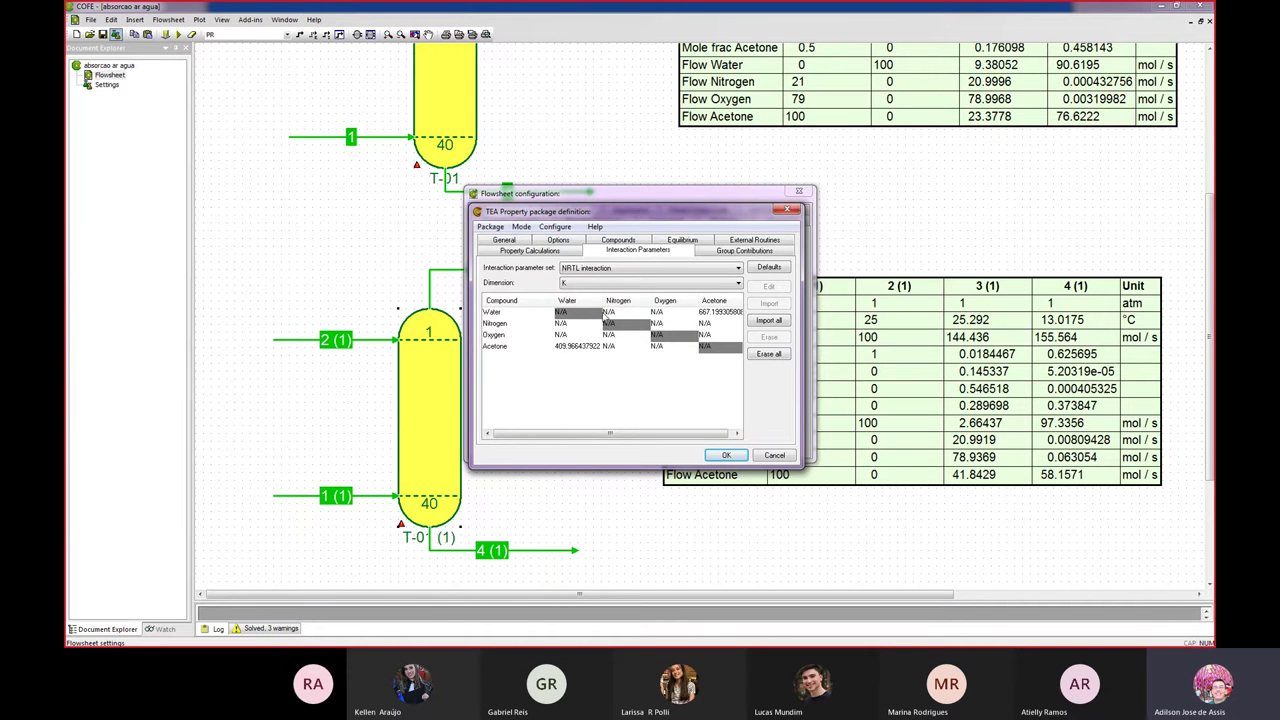
Set the NRTL interaction parameters for Water/Nitrogen, Water/Oxygen and Nitrogen/Oxygen to 0.
double_click(564, 325)
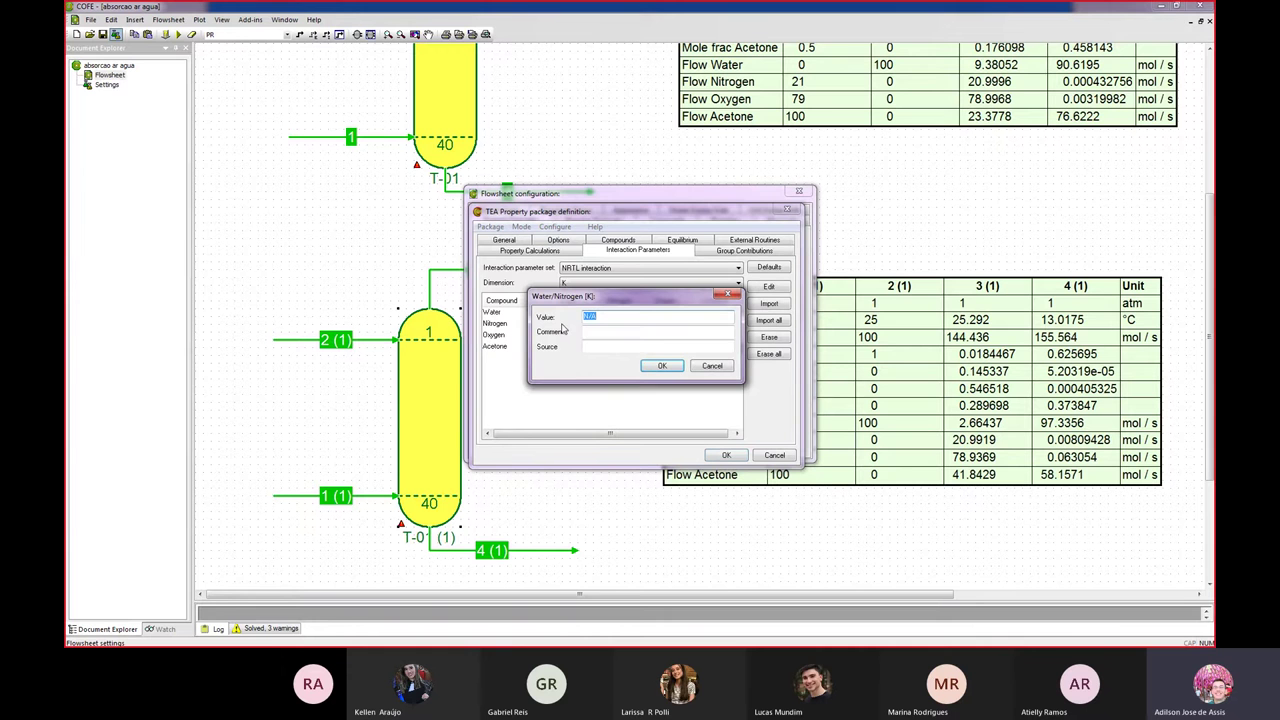
text(0)
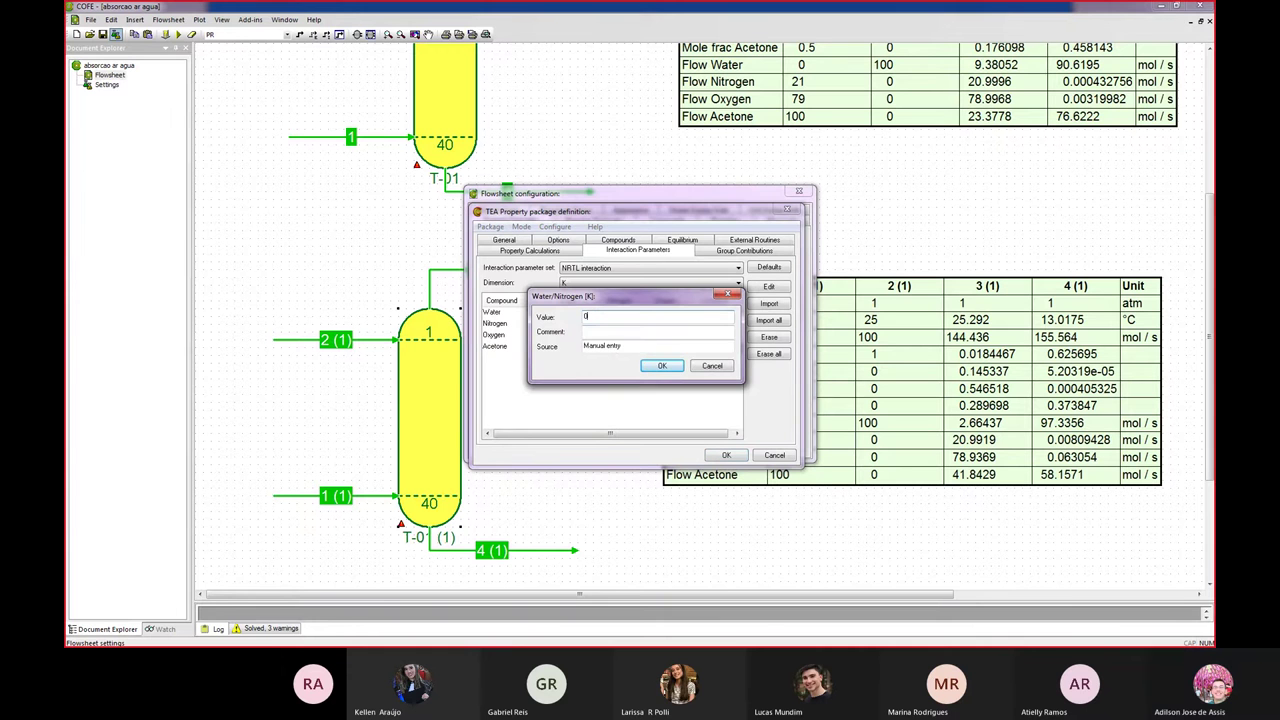
click(662, 365)
double_click(565, 335)
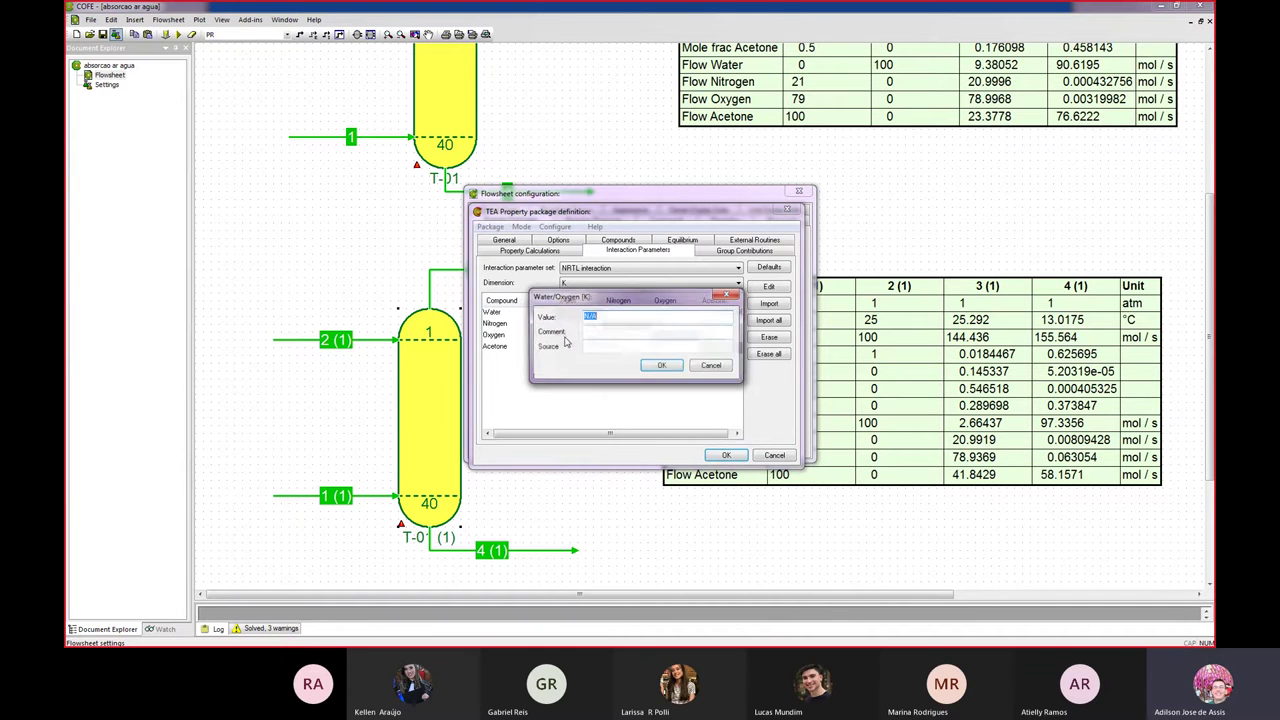
text(0)
click(662, 365)
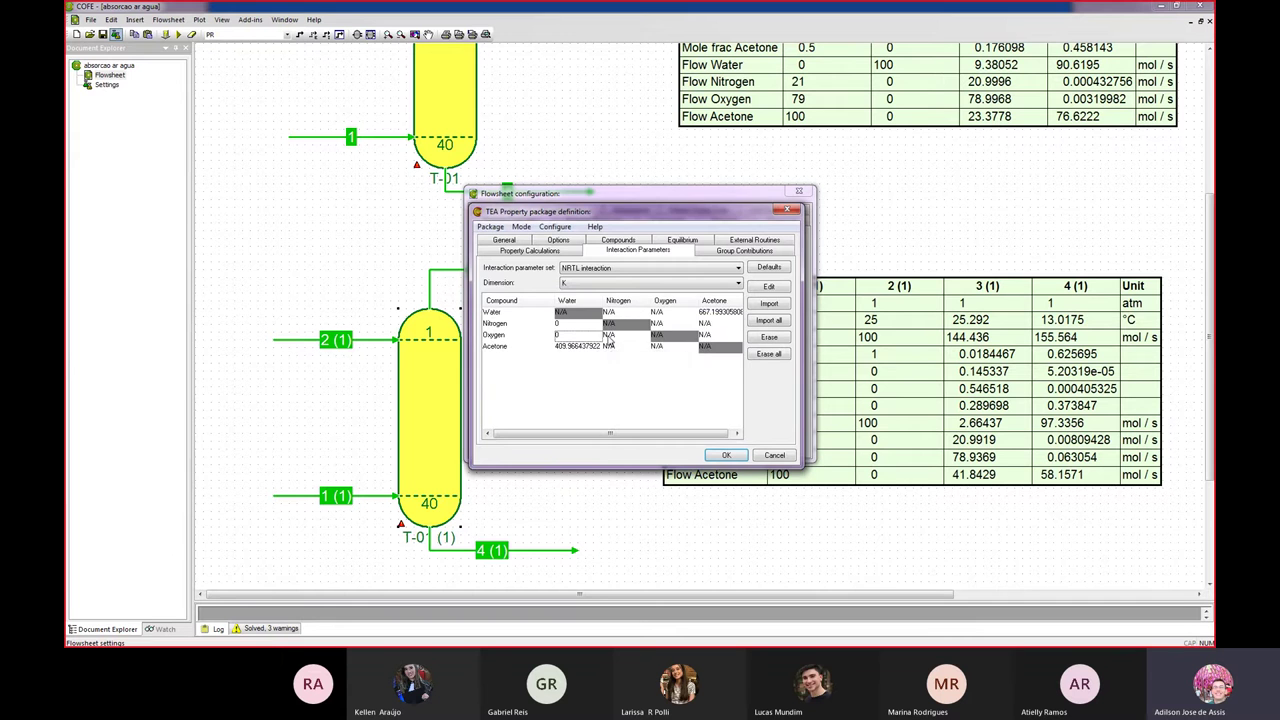
double_click(608, 336)
text(0)
key(Return)
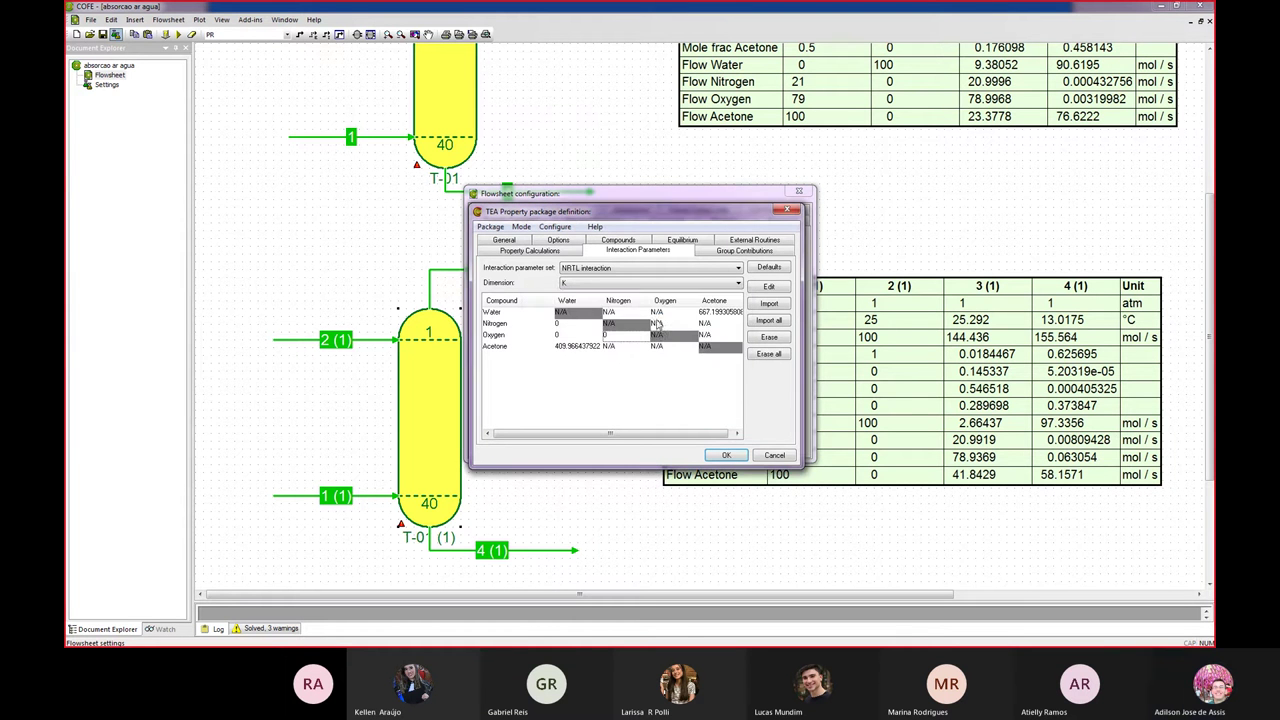
Set the NRTL interaction parameters for Nitrogen/Water, Oxygen/Water and Oxygen/Nitrogen to 0.
double_click(610, 313)
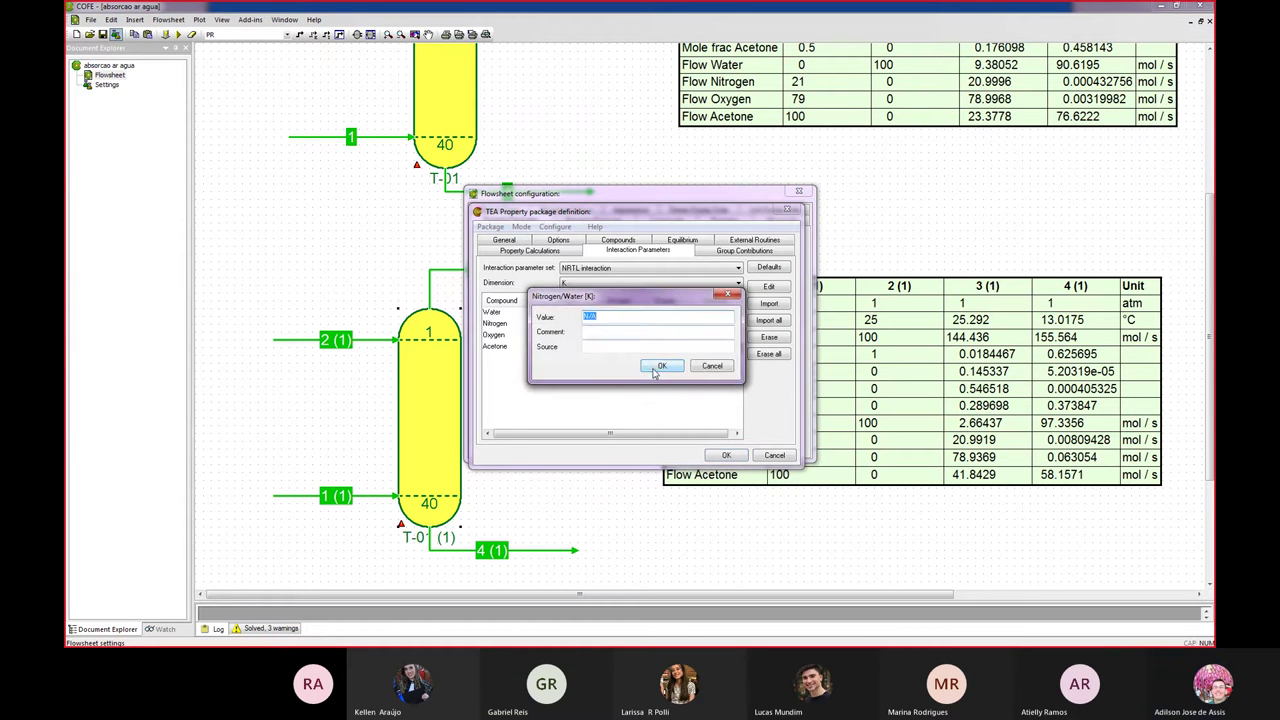
text(0)
click(660, 366)
click(660, 314)
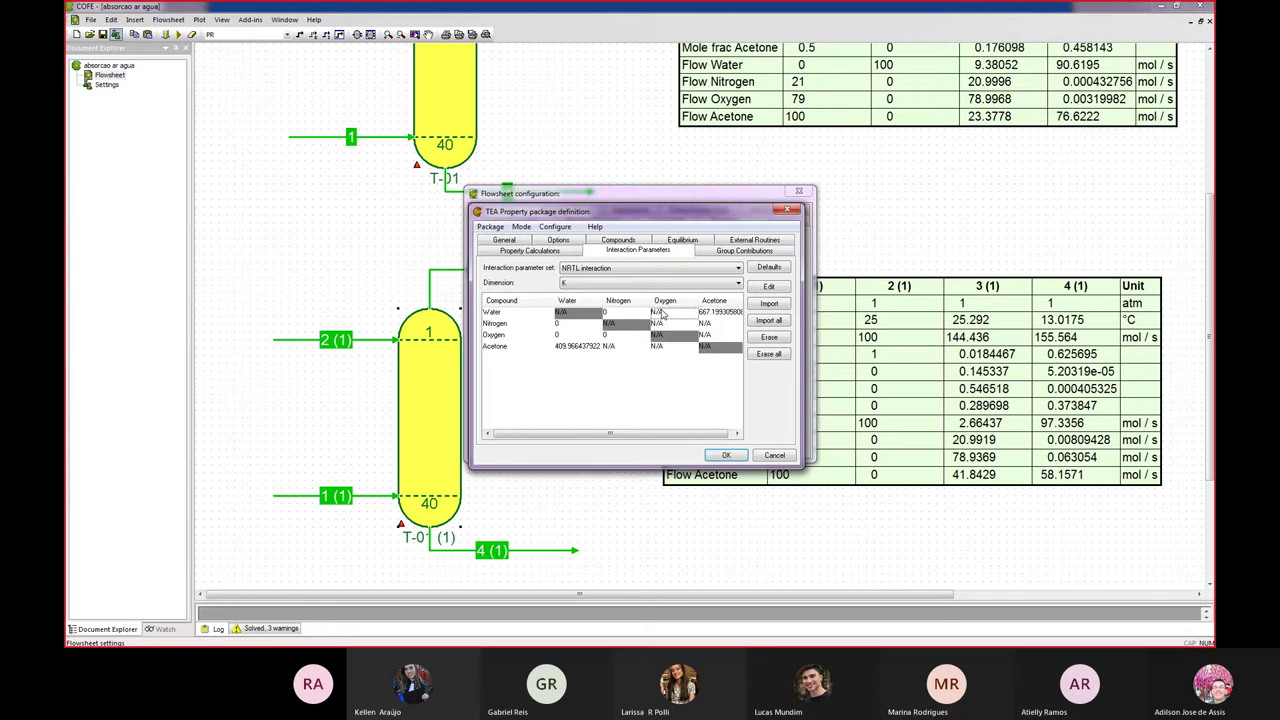
double_click(662, 314)
text(0)
click(660, 367)
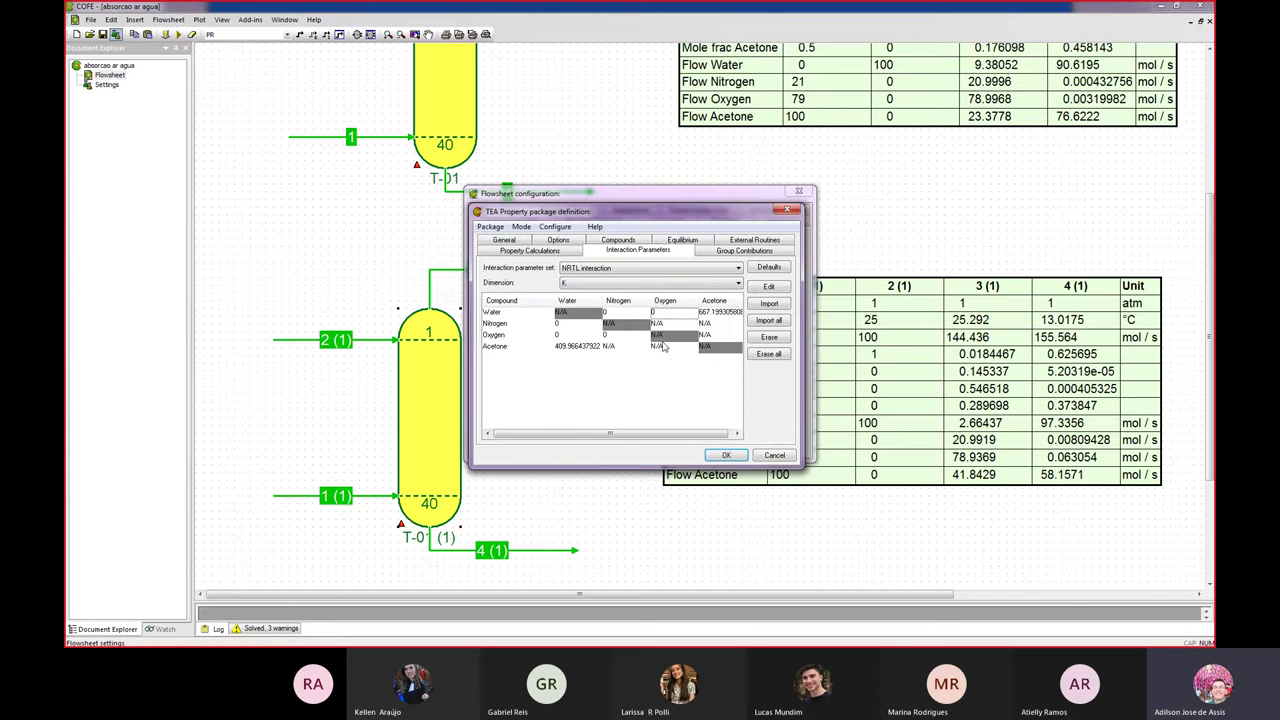
double_click(660, 325)
text(0)
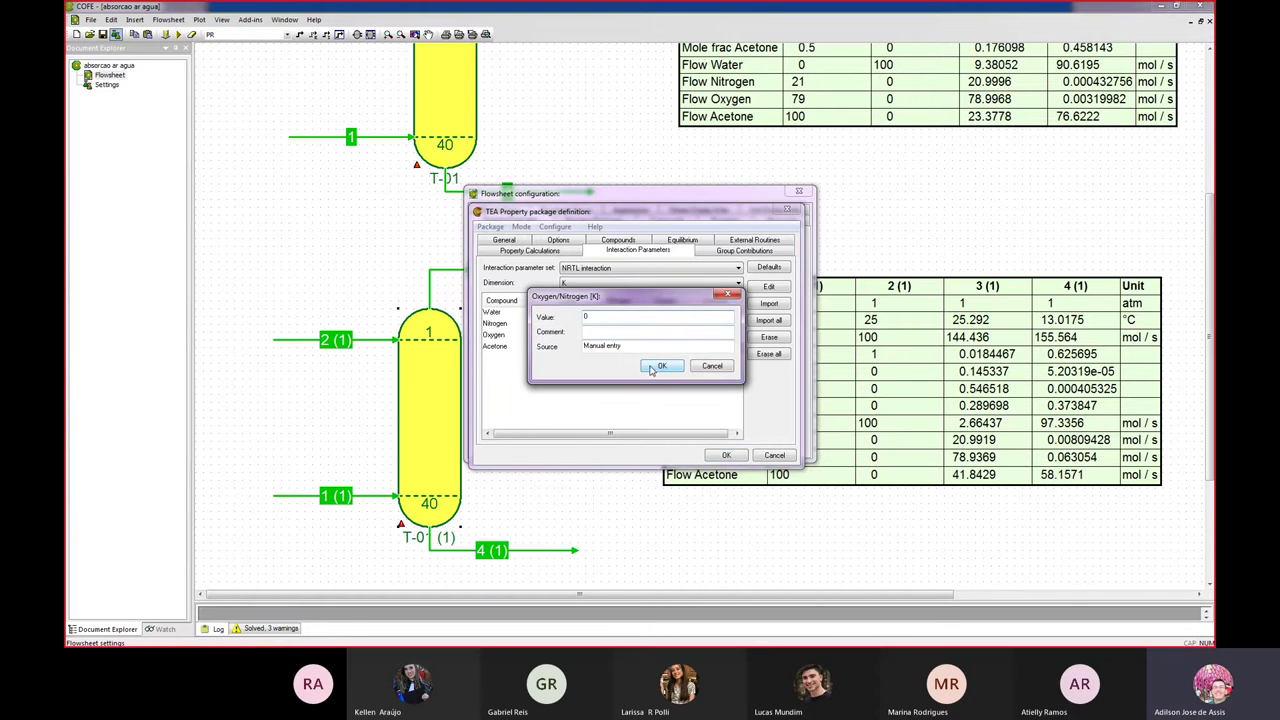
click(660, 367)
Set the NRTL interaction parameters for Acetone/Nitrogen and Acetone/Oxygen to 0 and try to accept the package definition.
double_click(714, 327)
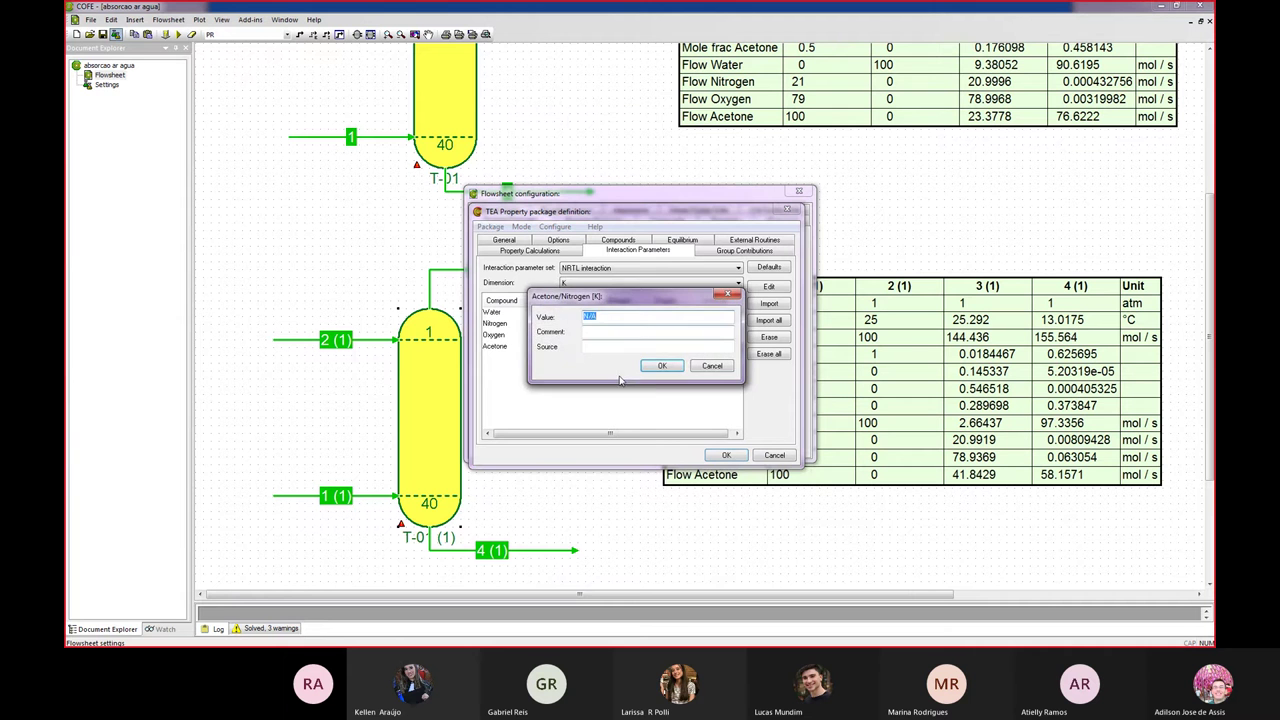
text(0)
click(661, 367)
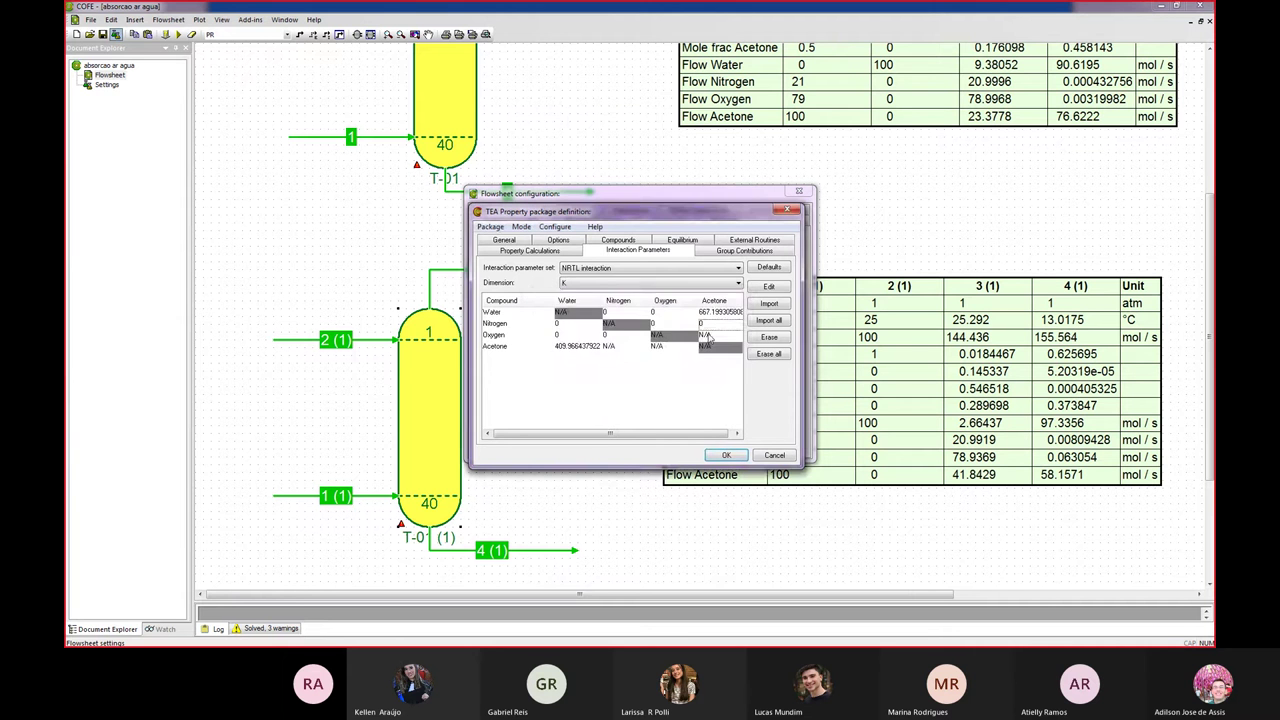
double_click(714, 335)
text(0)
click(664, 367)
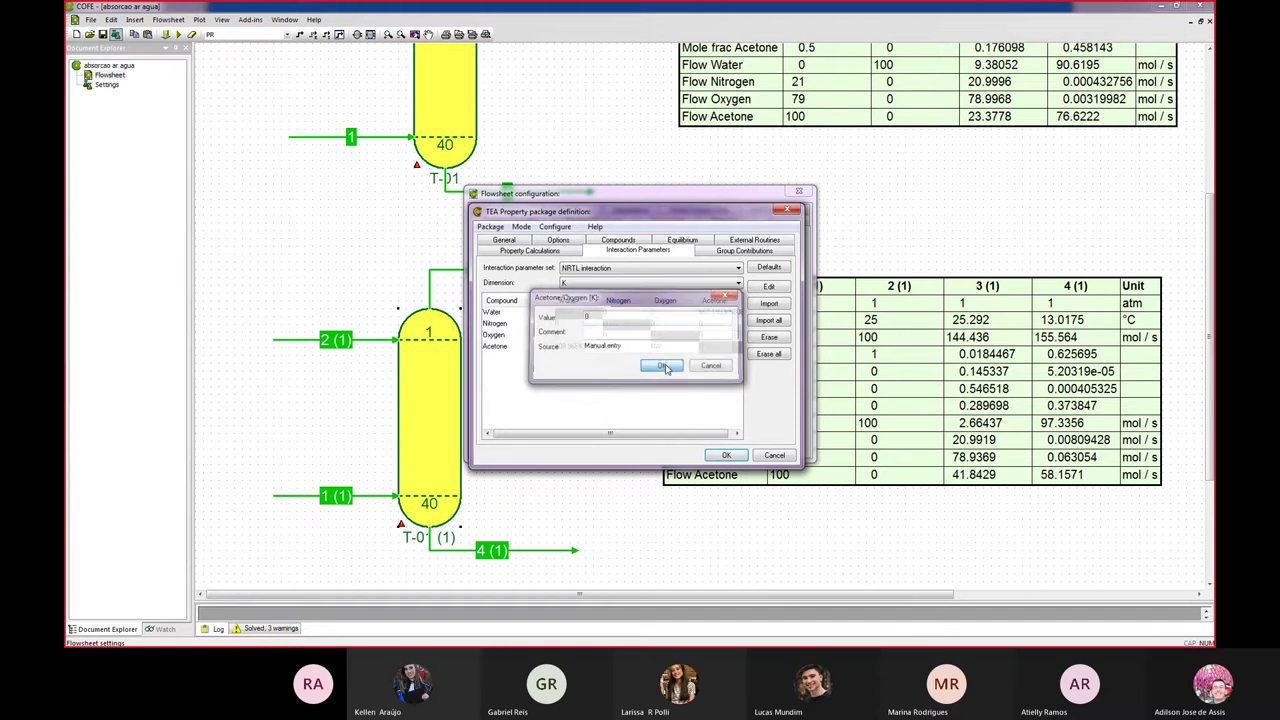
click(722, 455)
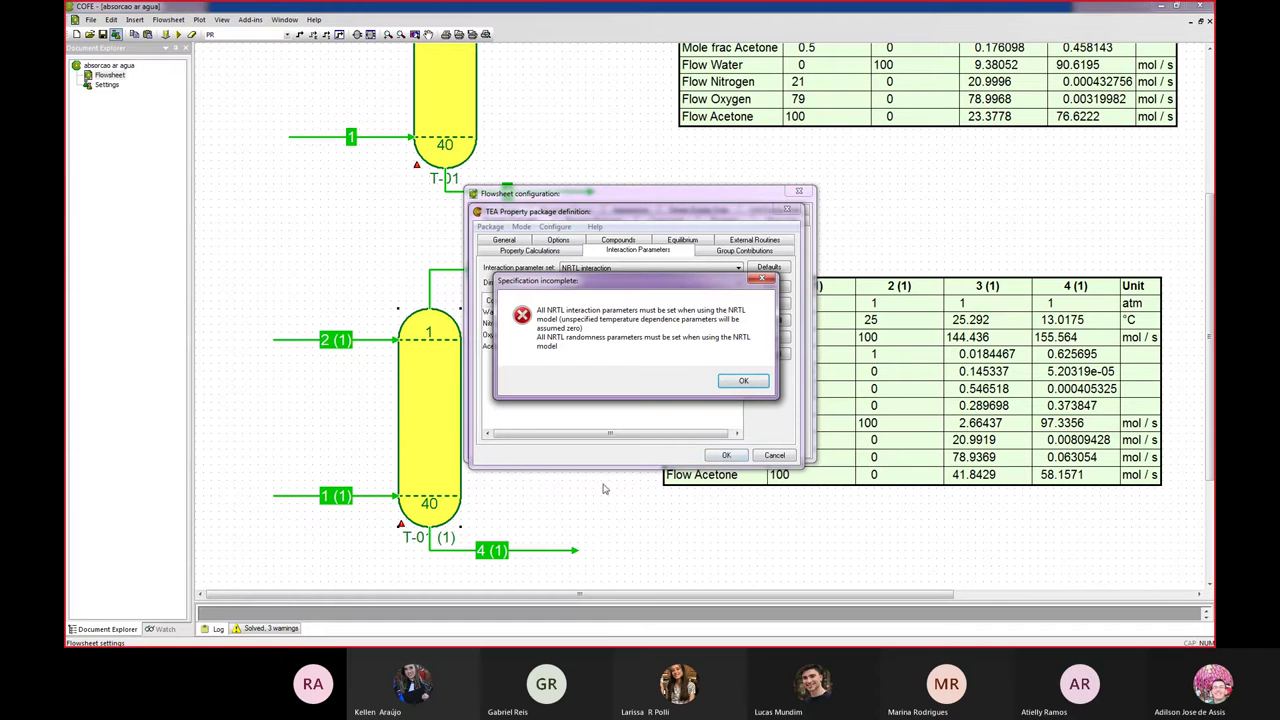
click(741, 382)
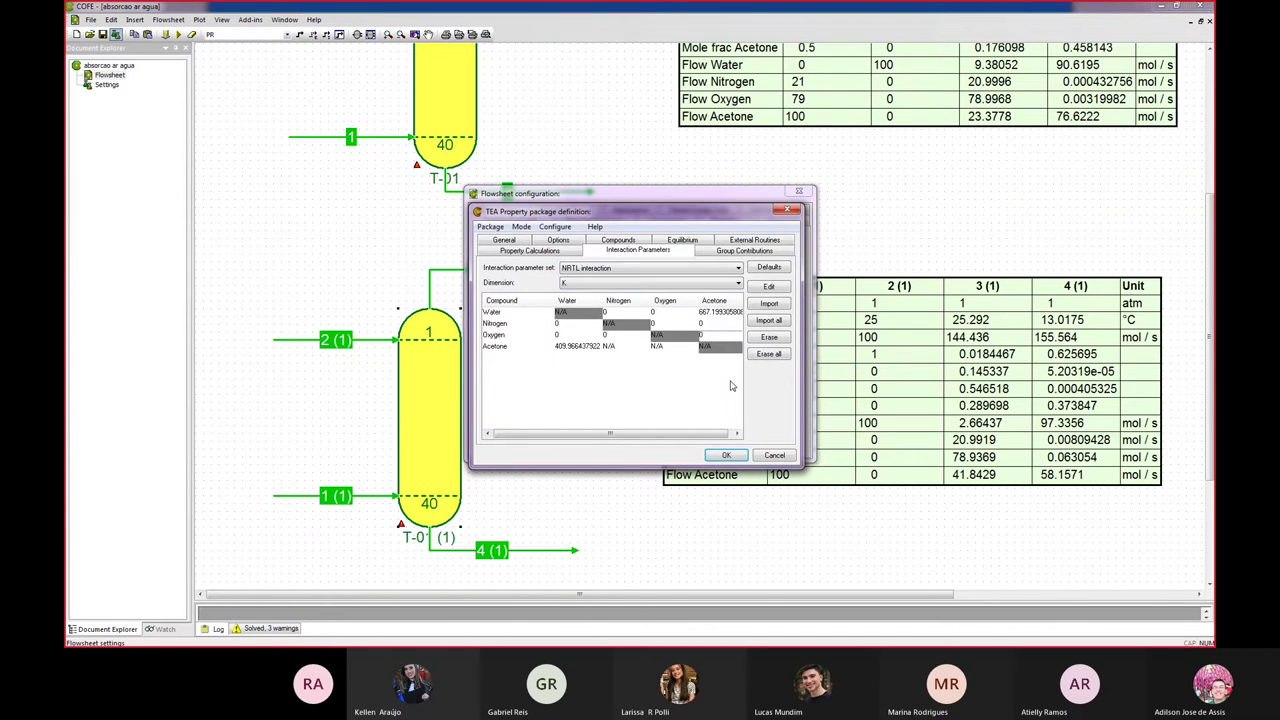
Set the NRTL interaction parameter for Oxygen/Acetone to 0 and try to accept the package definition again.
click(557, 314)
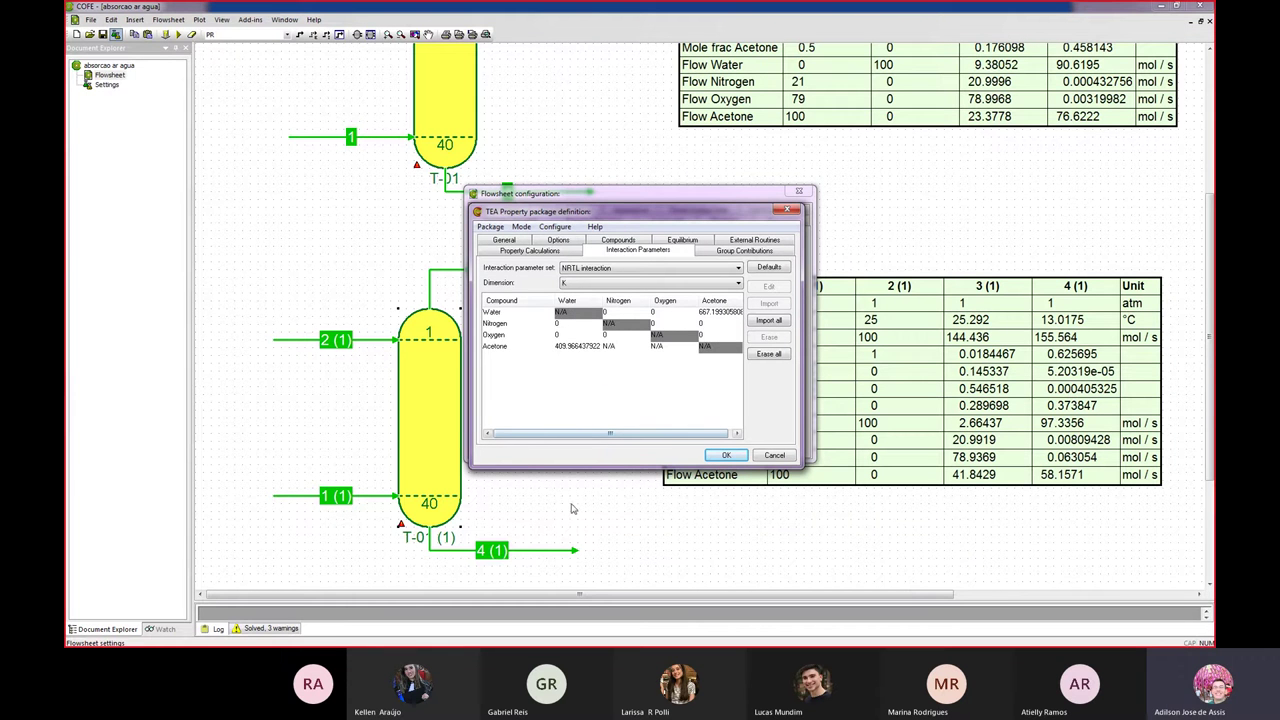
double_click(657, 346)
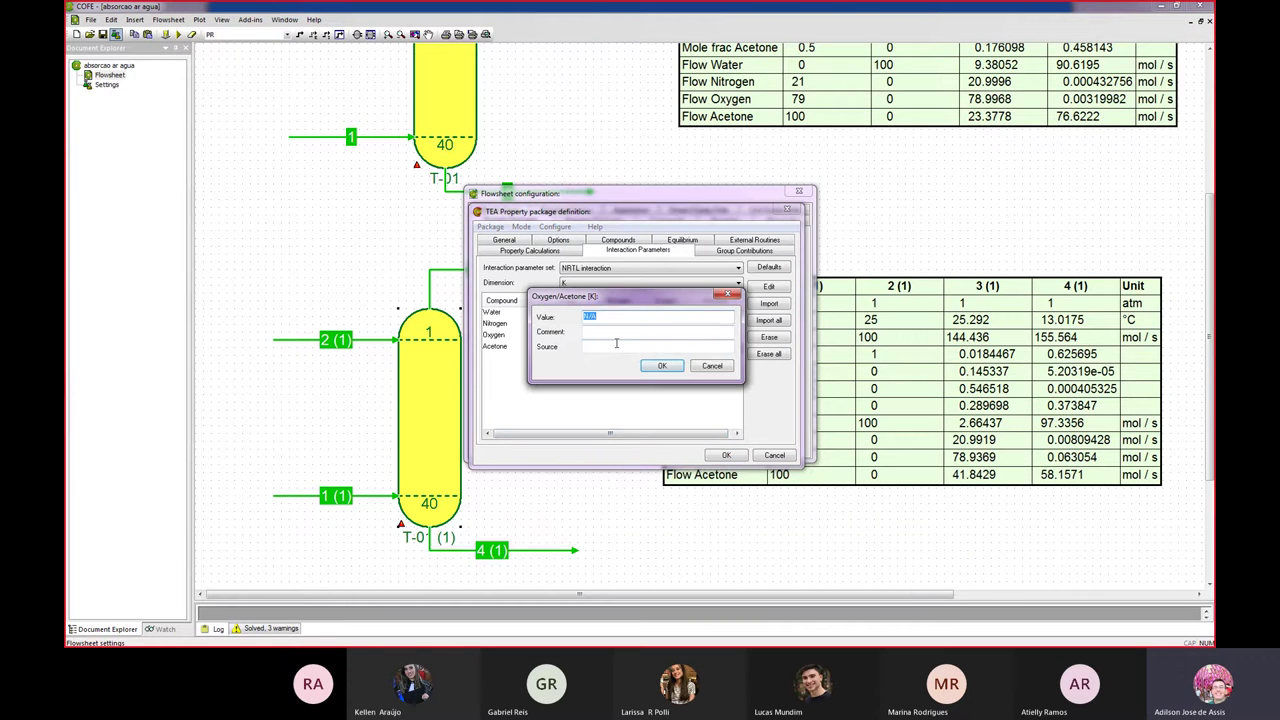
text(0)
click(662, 366)
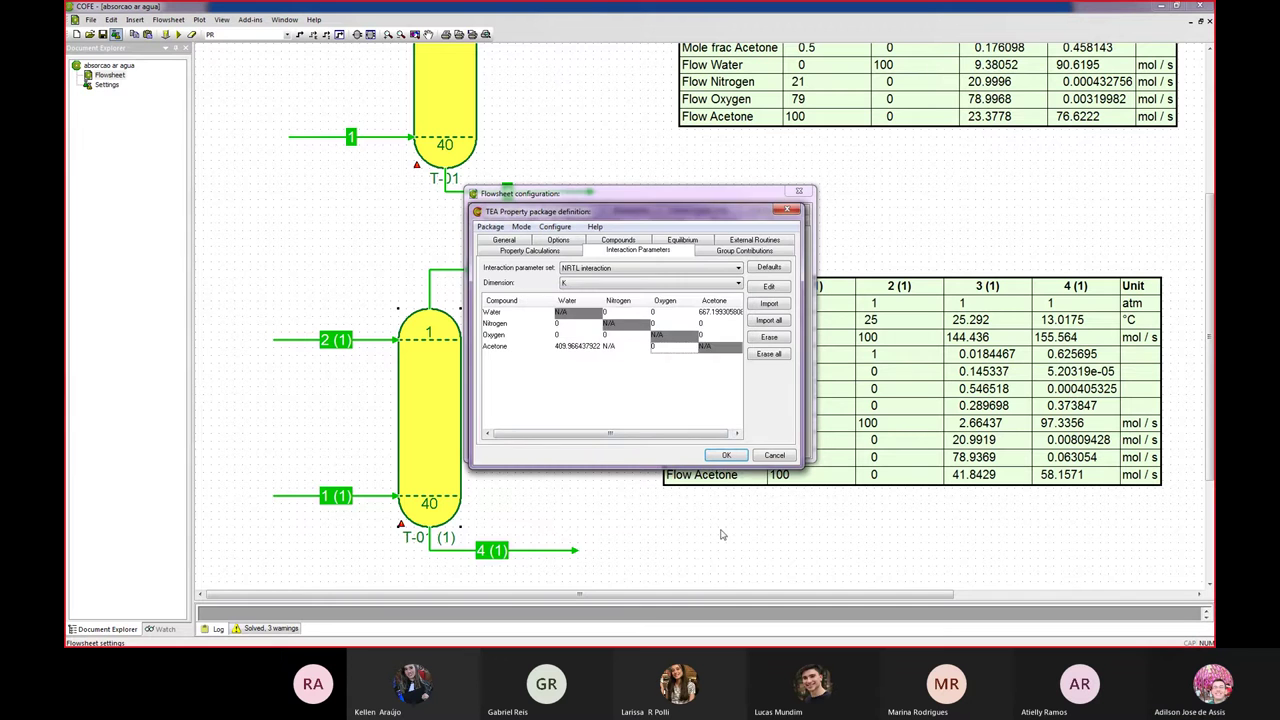
click(726, 455)
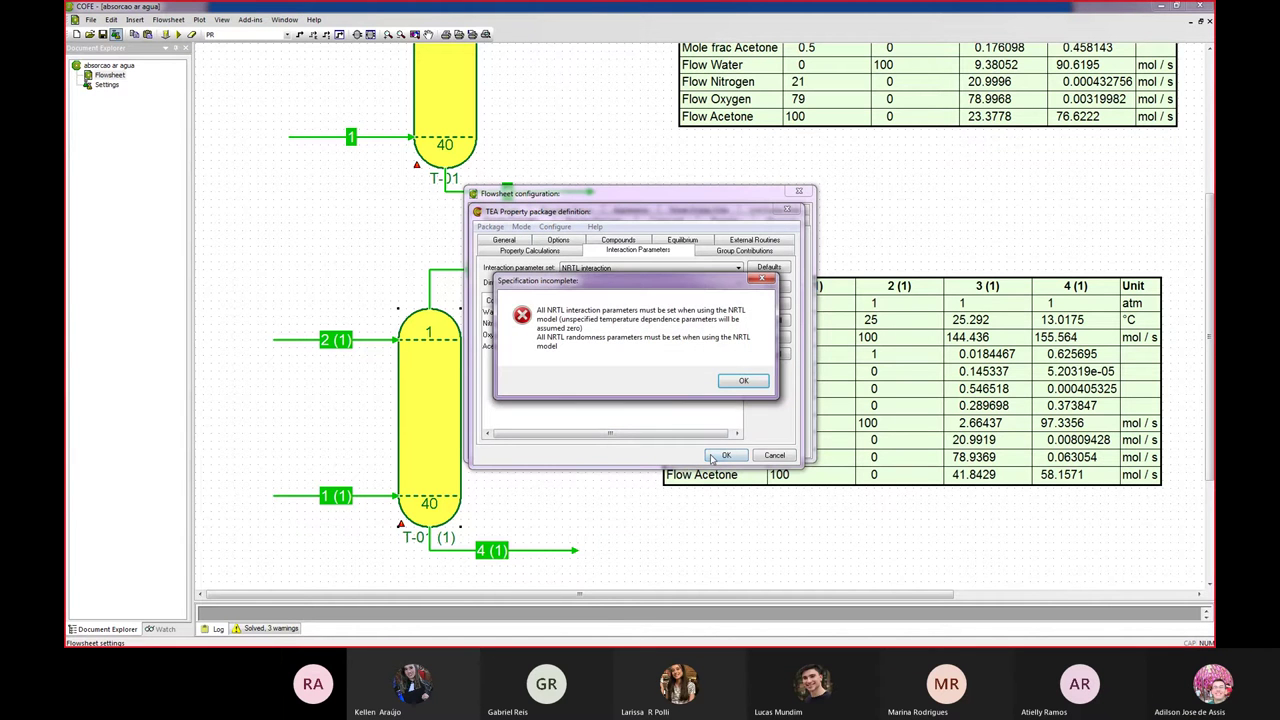
click(742, 381)
Set the NRTL randomness parameters for Water/Nitrogen and Water/Oxygen to 0.
click(589, 271)
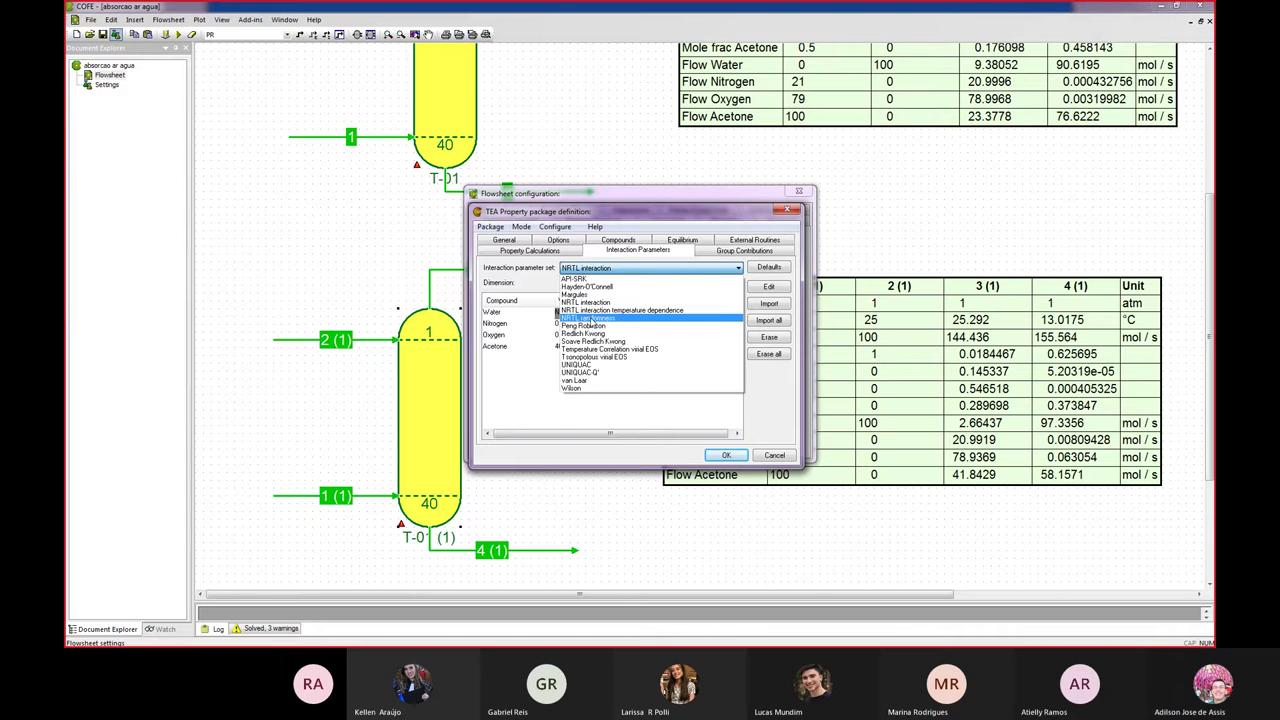
click(596, 319)
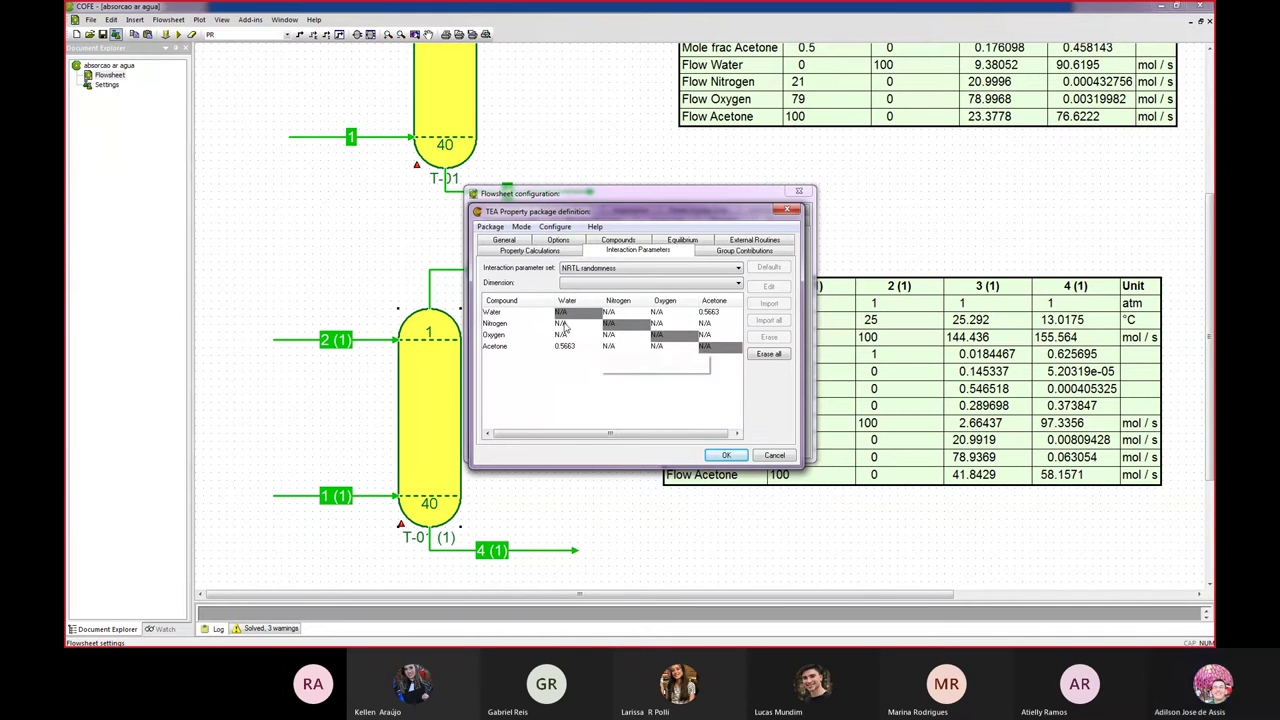
double_click(566, 324)
text(0)
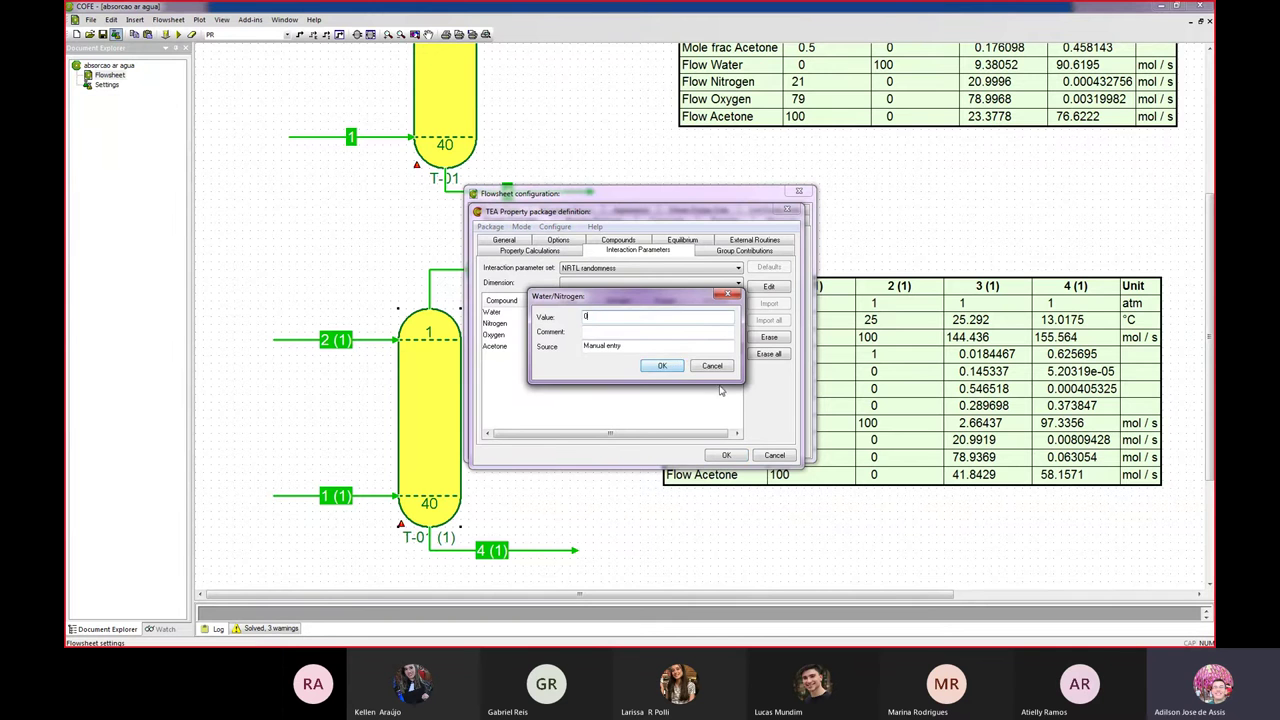
click(662, 367)
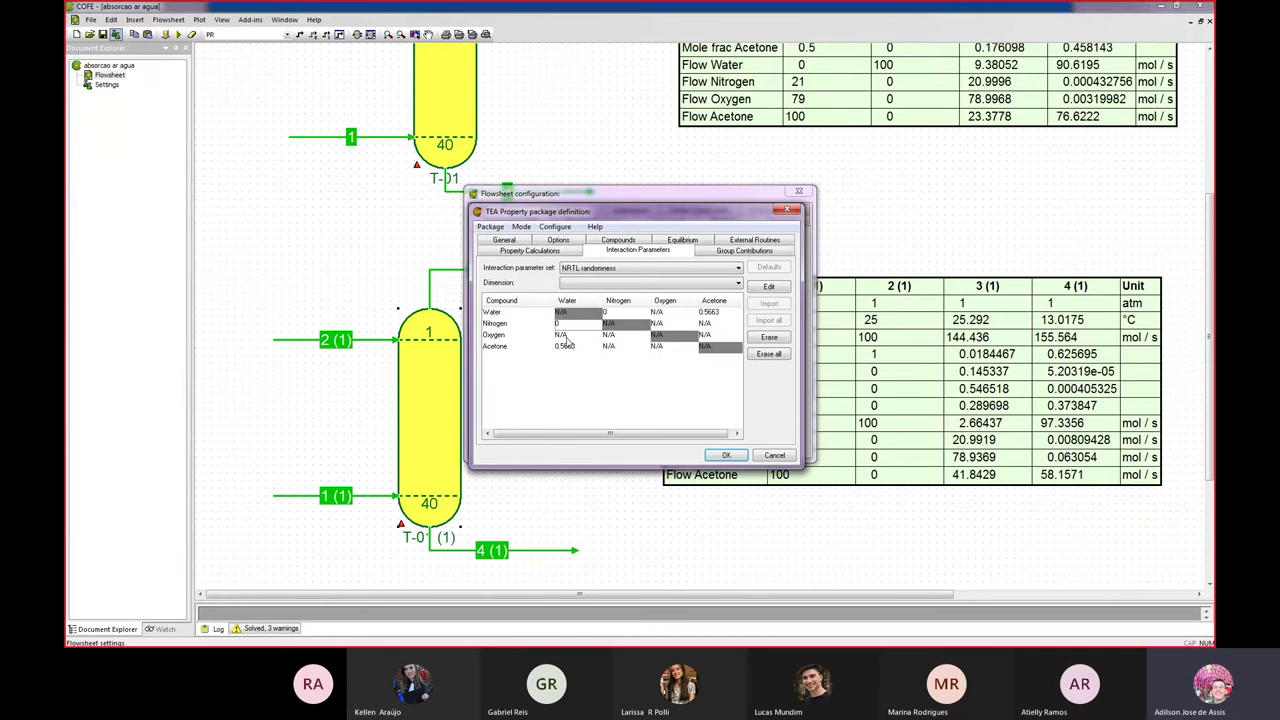
double_click(565, 336)
text(0)
click(662, 367)
Set the NRTL randomness parameters for Nitrogen/Oxygen and Nitrogen/Acetone to 0.
double_click(610, 336)
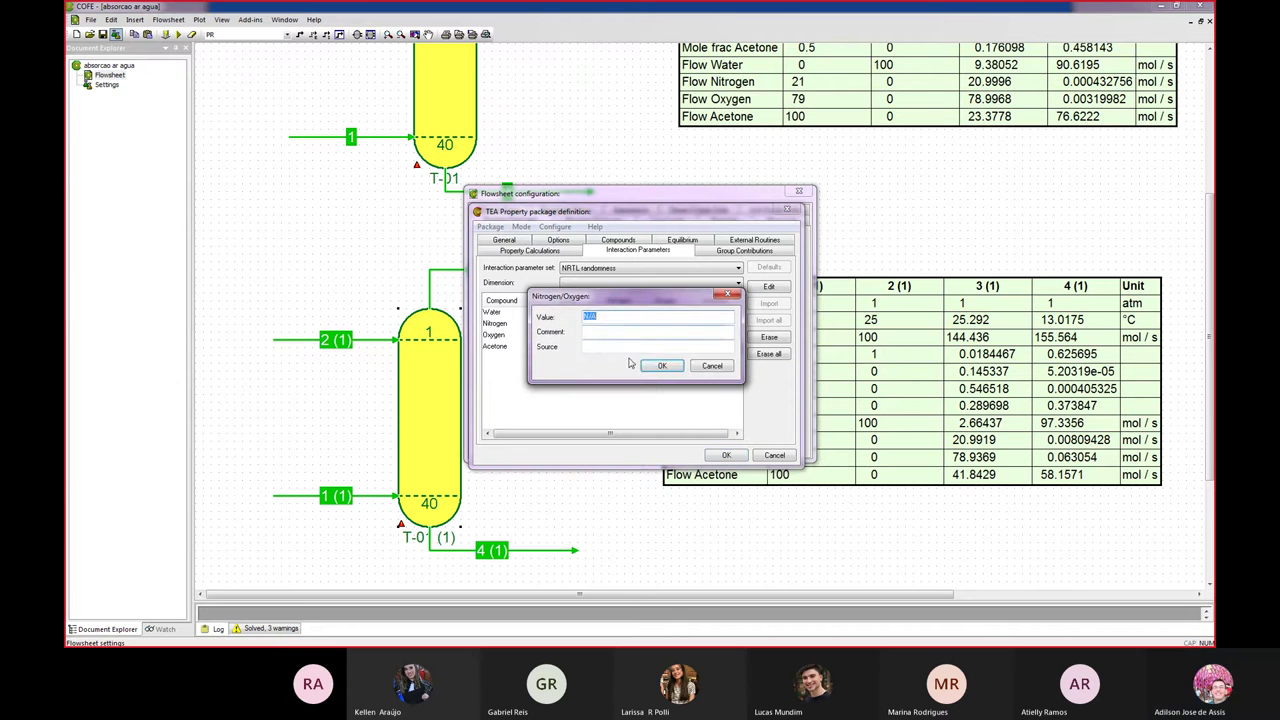
text(0)
click(660, 366)
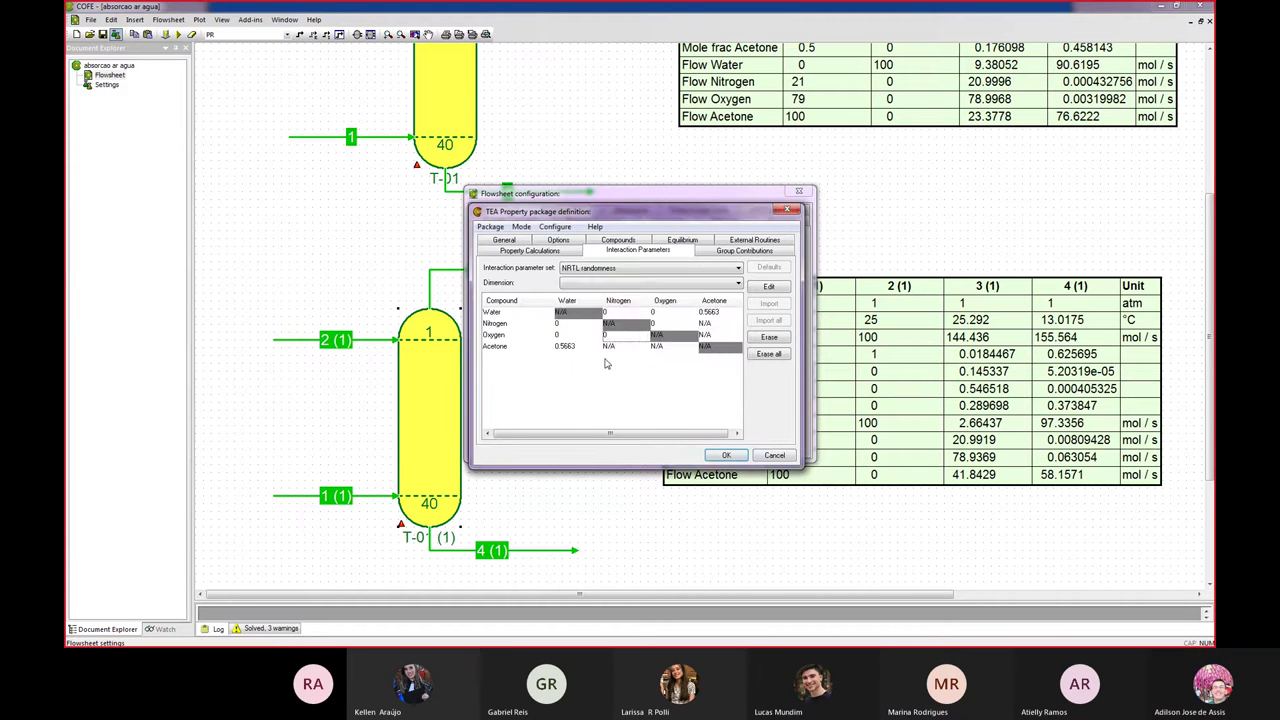
double_click(608, 346)
text(0)
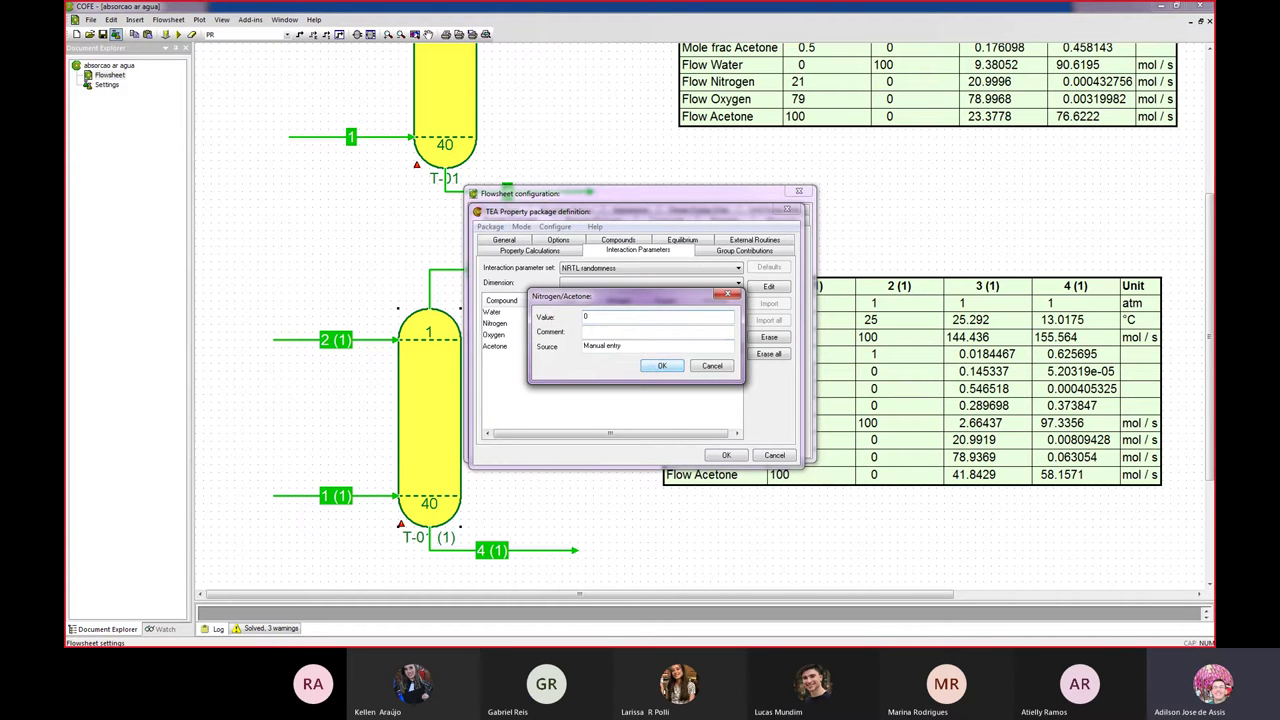
click(662, 366)
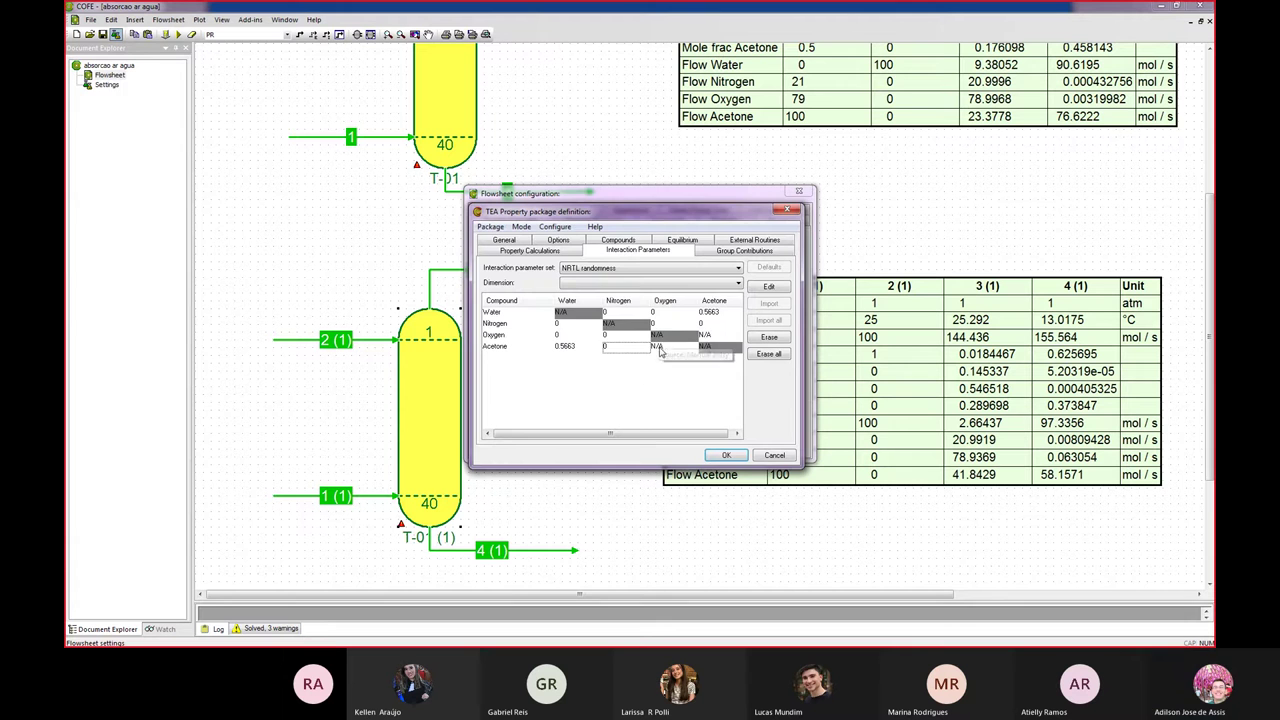
Set the NRTL randomness parameter for Oxygen/Acetone to 0 and try to accept the package definition.
double_click(659, 347)
text(0)
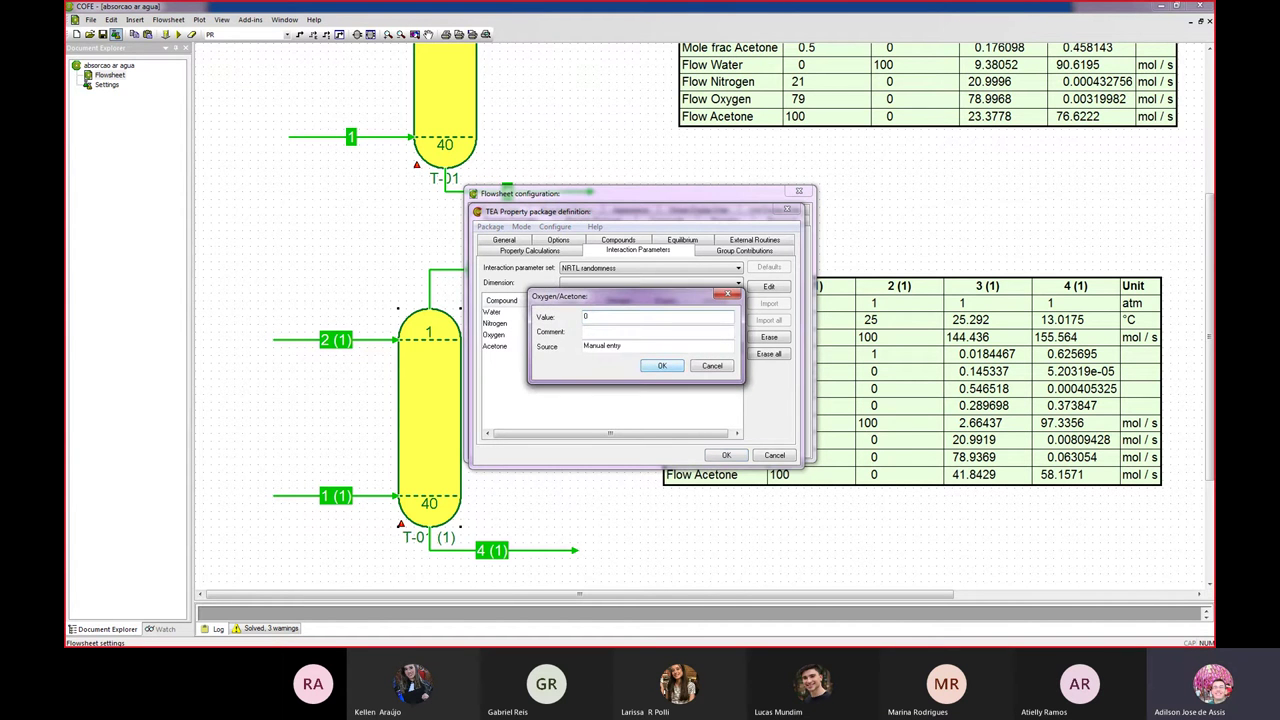
click(660, 367)
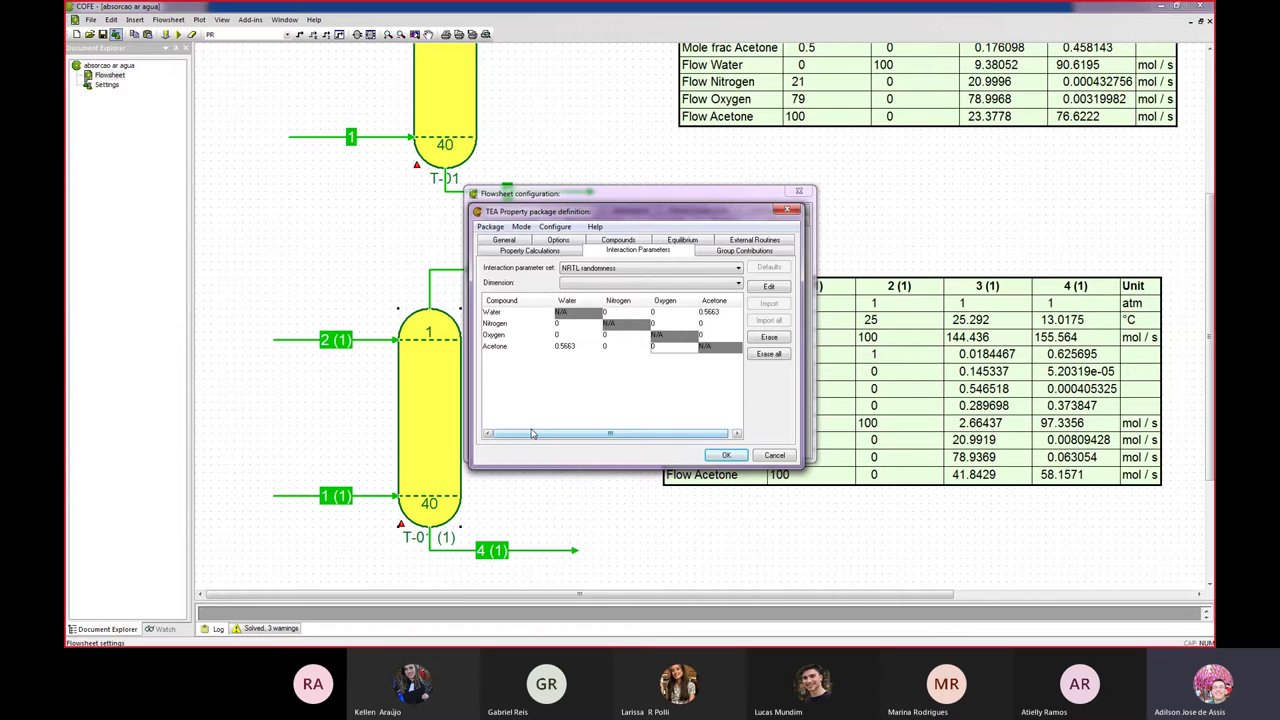
click(717, 457)
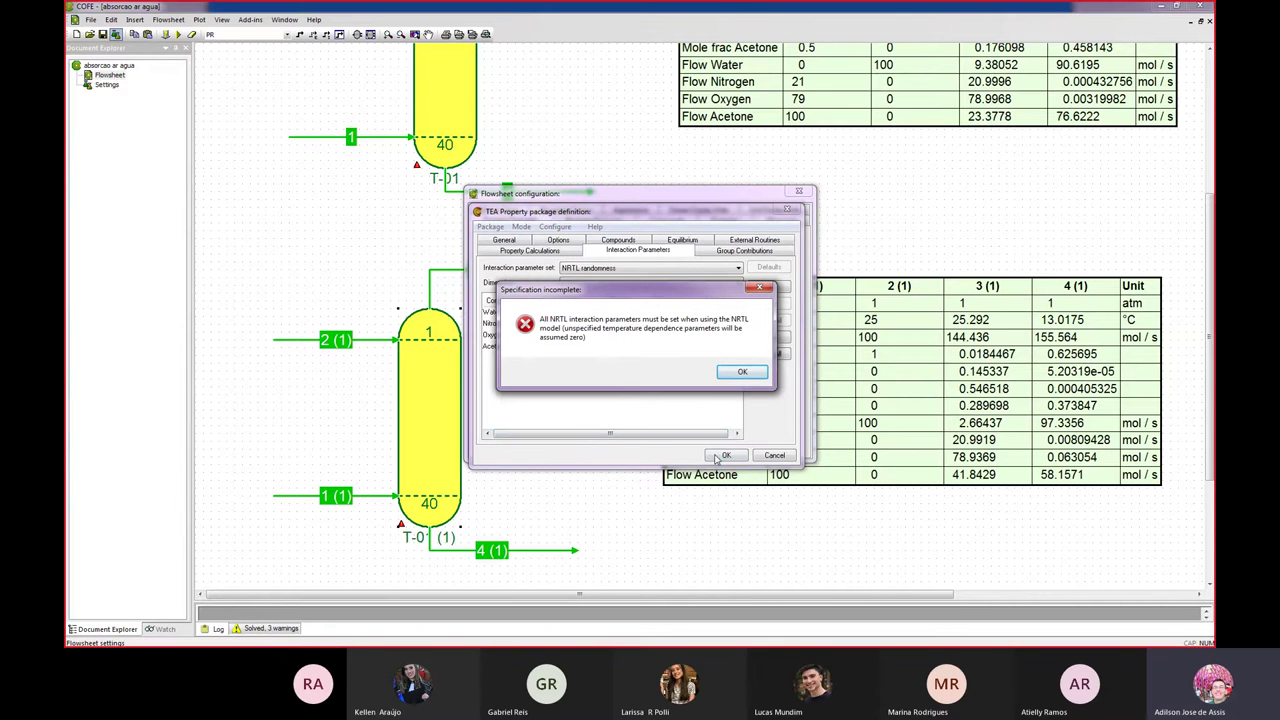
click(729, 372)
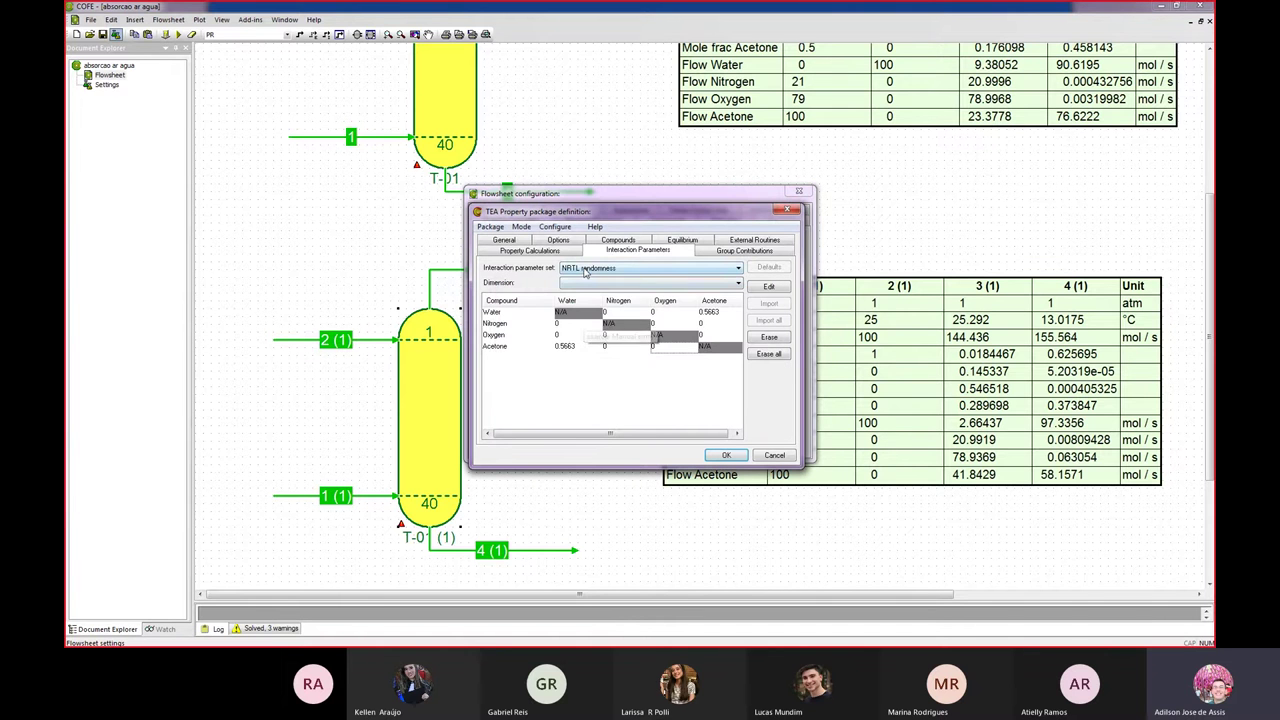
Set the NRTL interaction temperature dependence parameters for Water/Nitrogen, Water/Oxygen and Water/Acetone to 0.
click(586, 272)
click(615, 313)
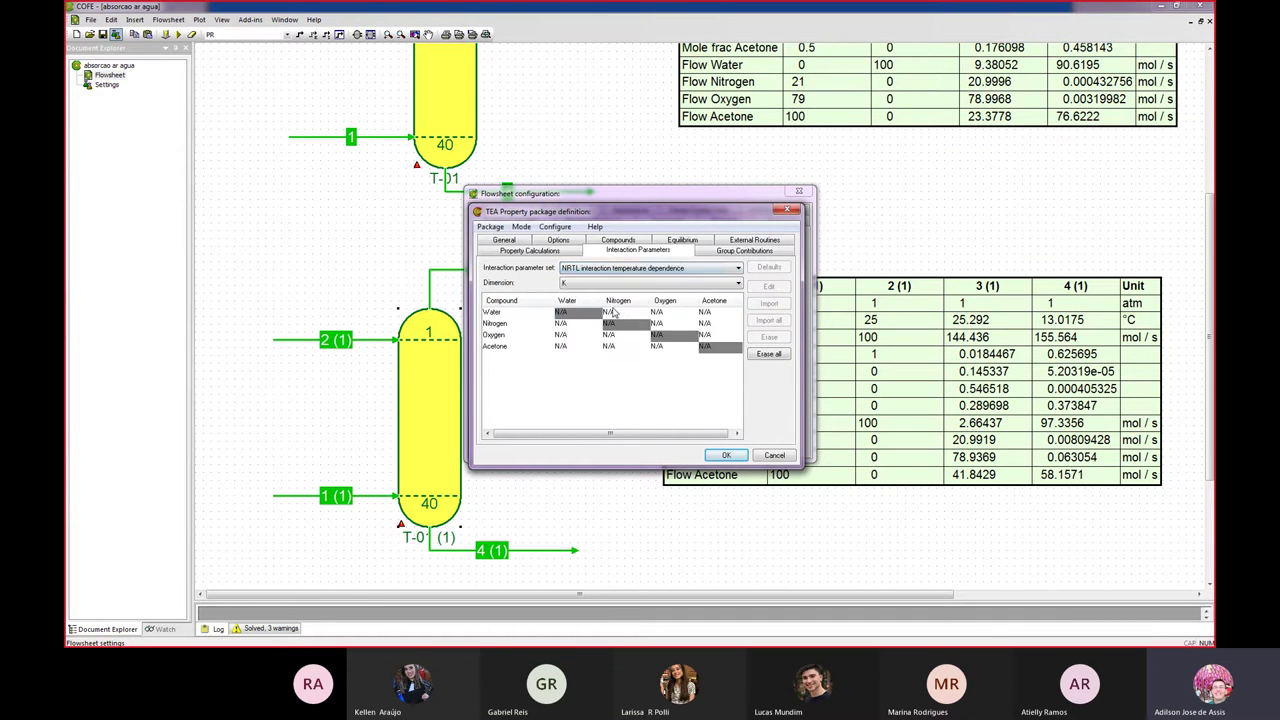
double_click(566, 326)
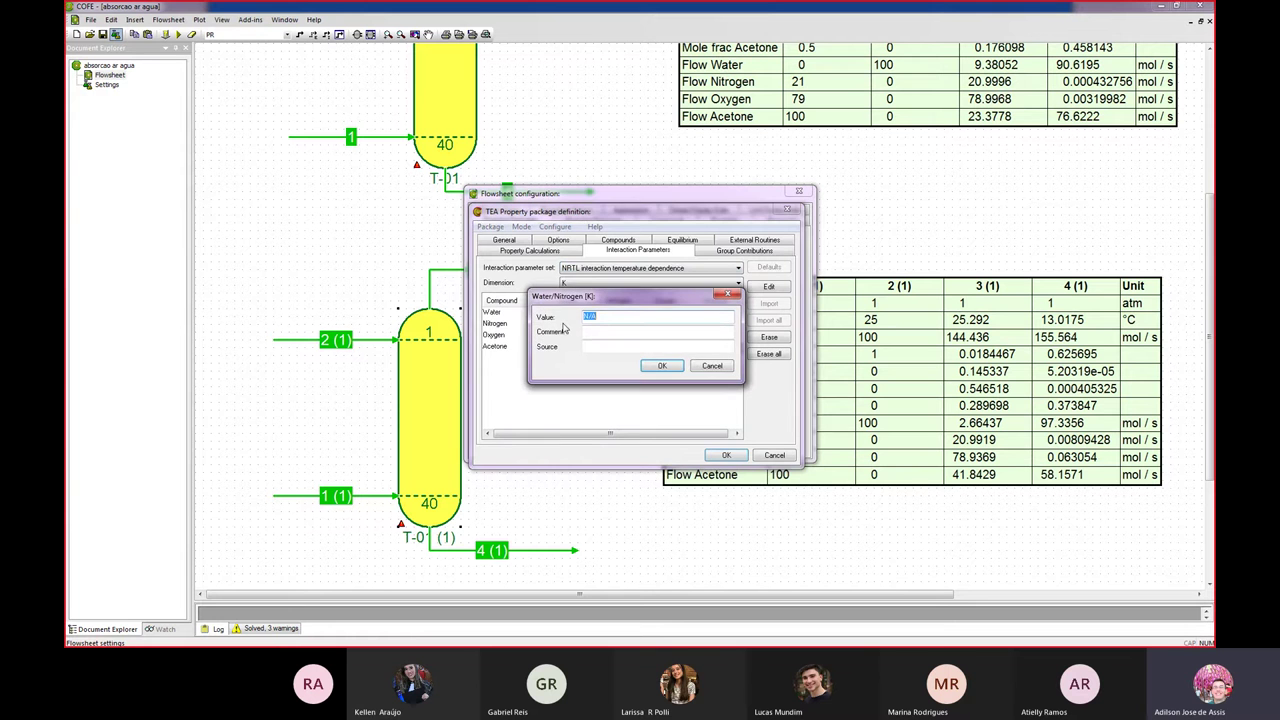
text(0)
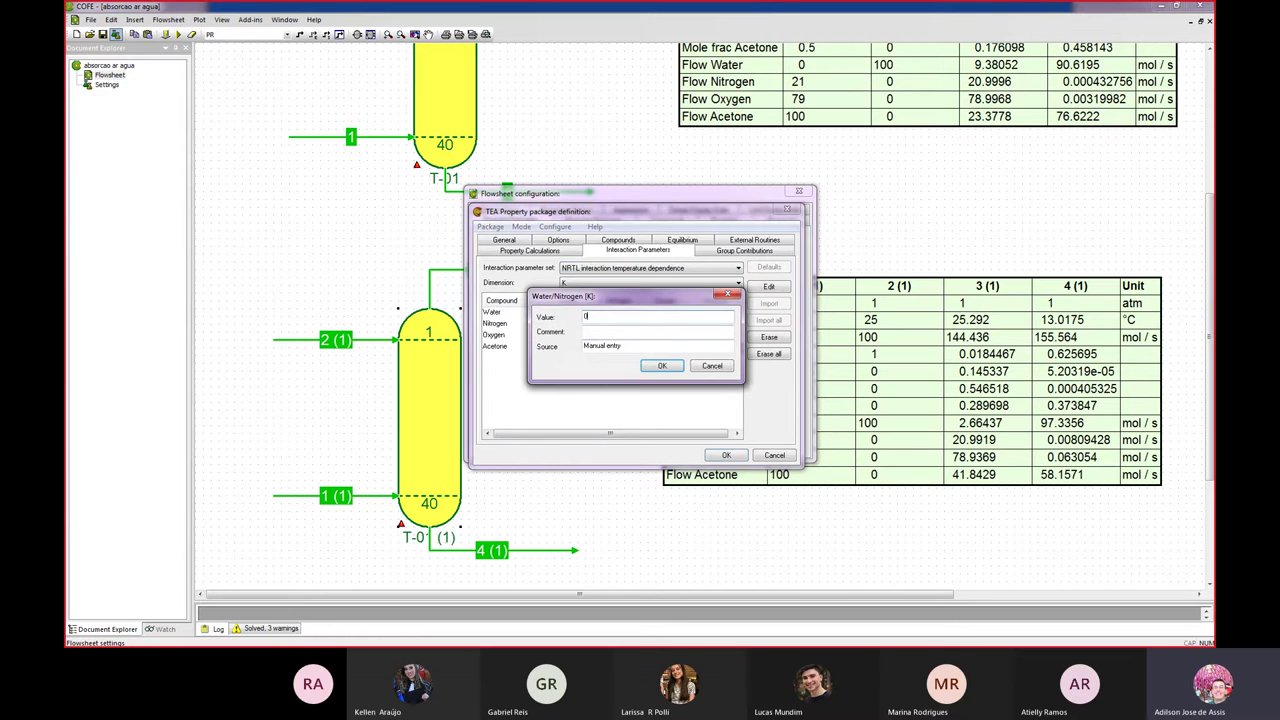
click(648, 366)
double_click(565, 337)
text(0)
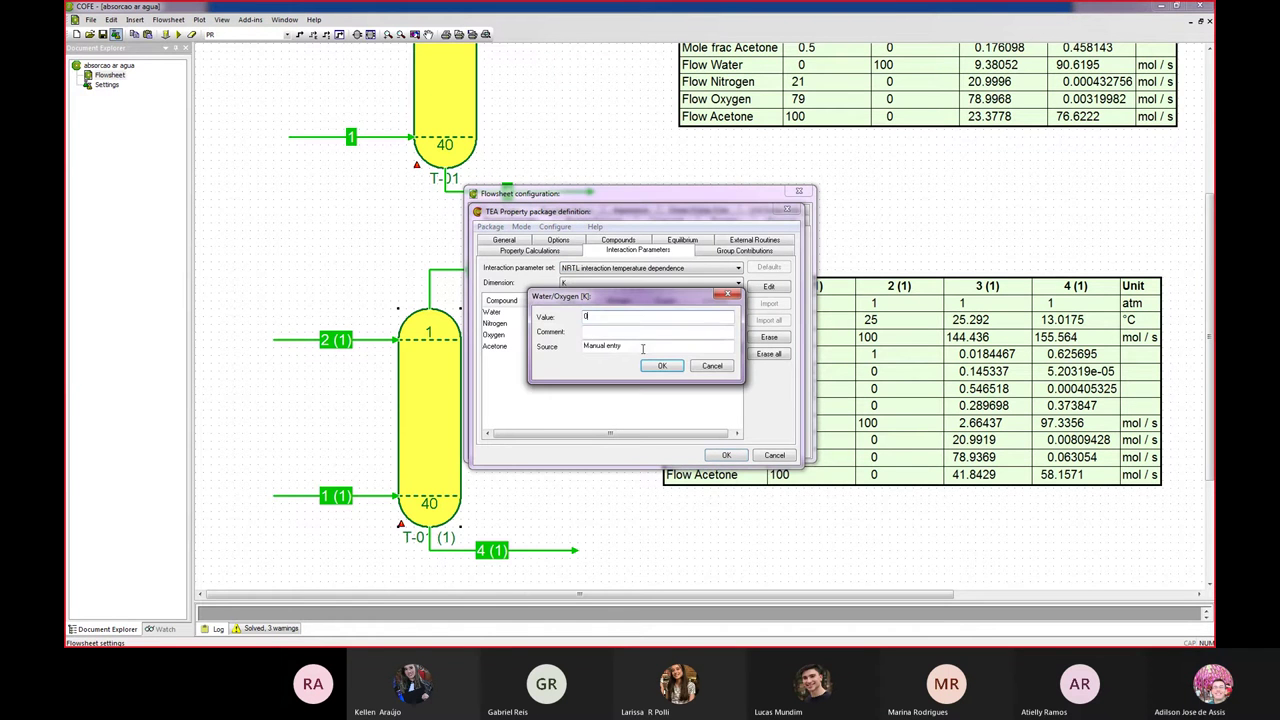
click(660, 366)
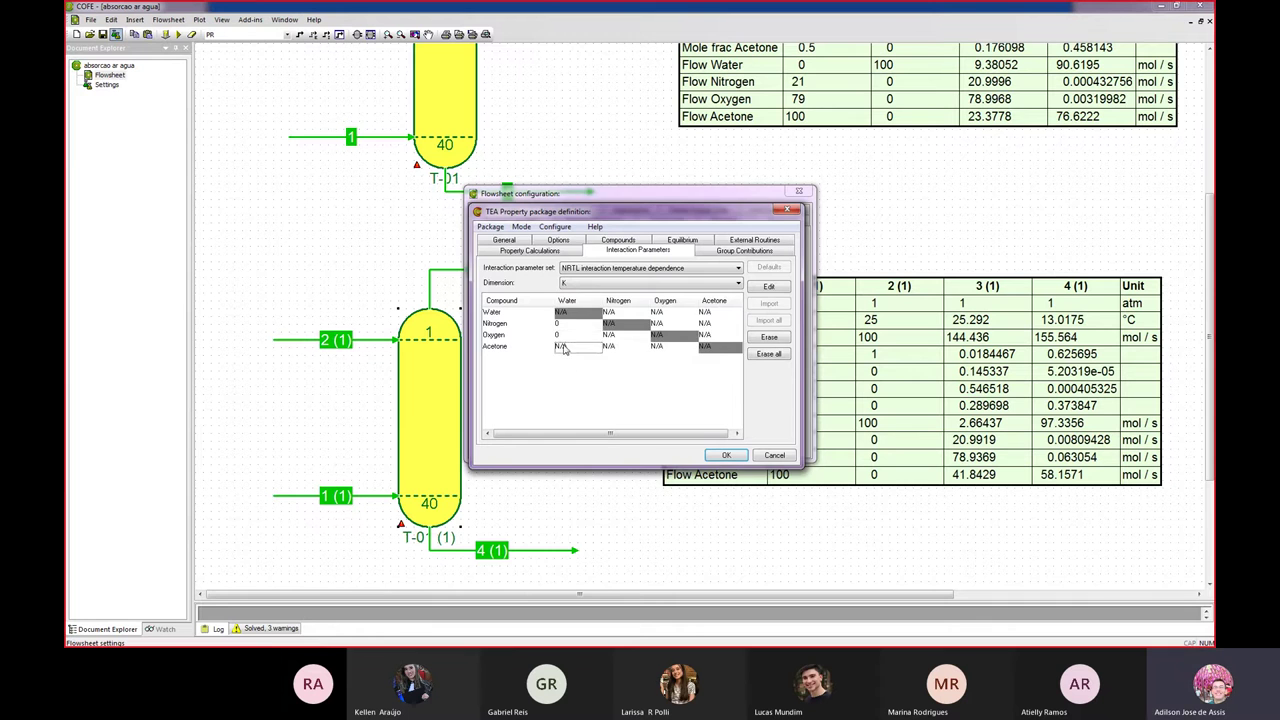
double_click(564, 347)
text(0)
click(661, 366)
Set the NRTL interaction temperature dependence parameters for Nitrogen/Water, Nitrogen/Oxygen and Nitrogen/Acetone to 0.
double_click(609, 314)
text(0)
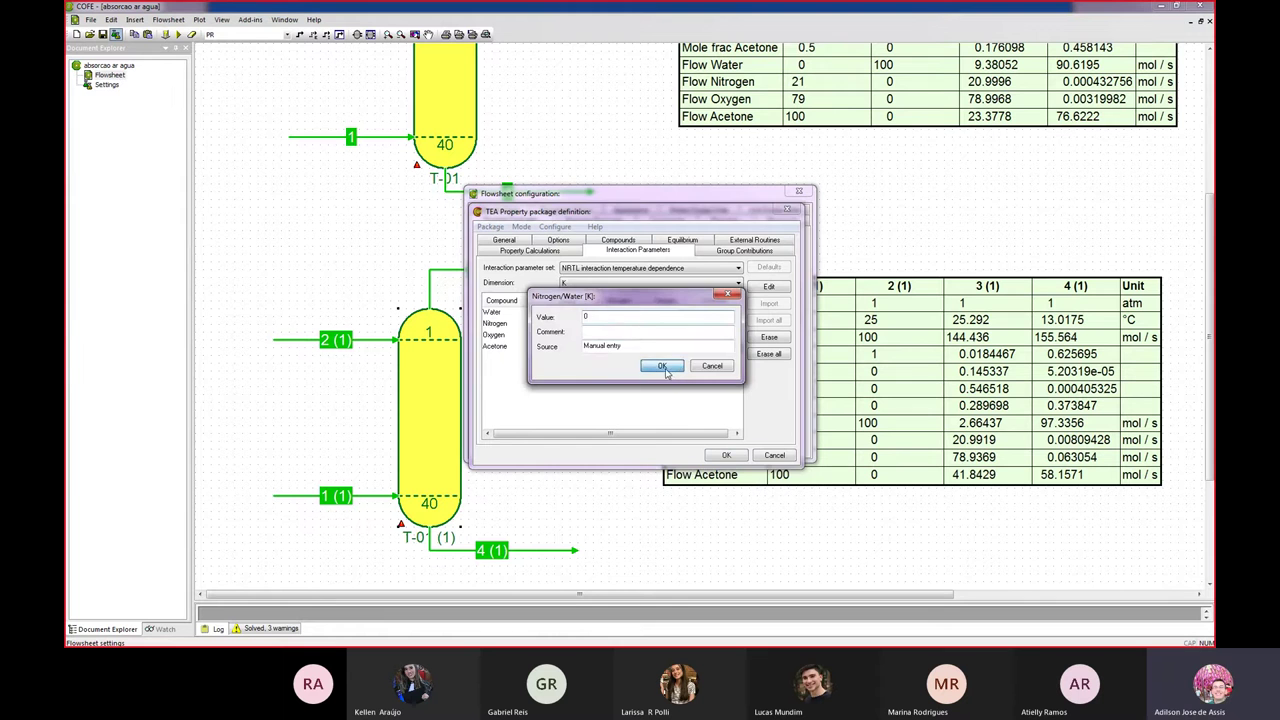
click(662, 367)
double_click(611, 337)
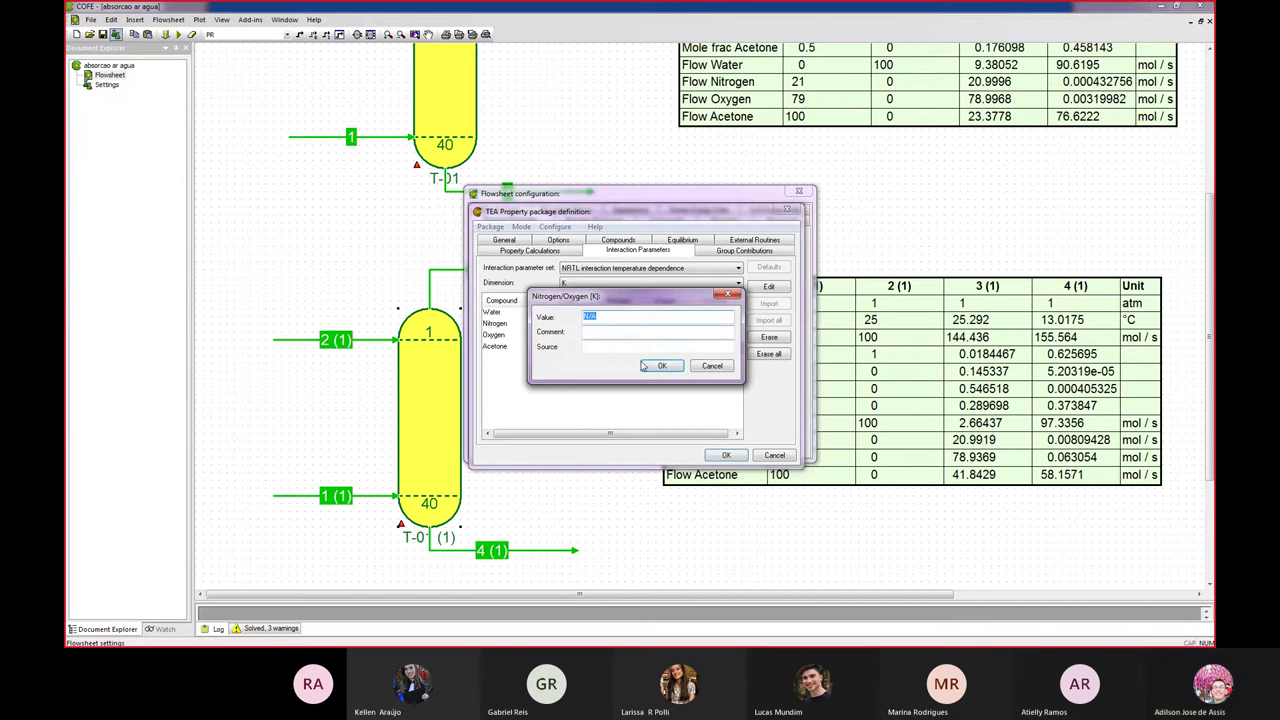
text(0)
click(652, 368)
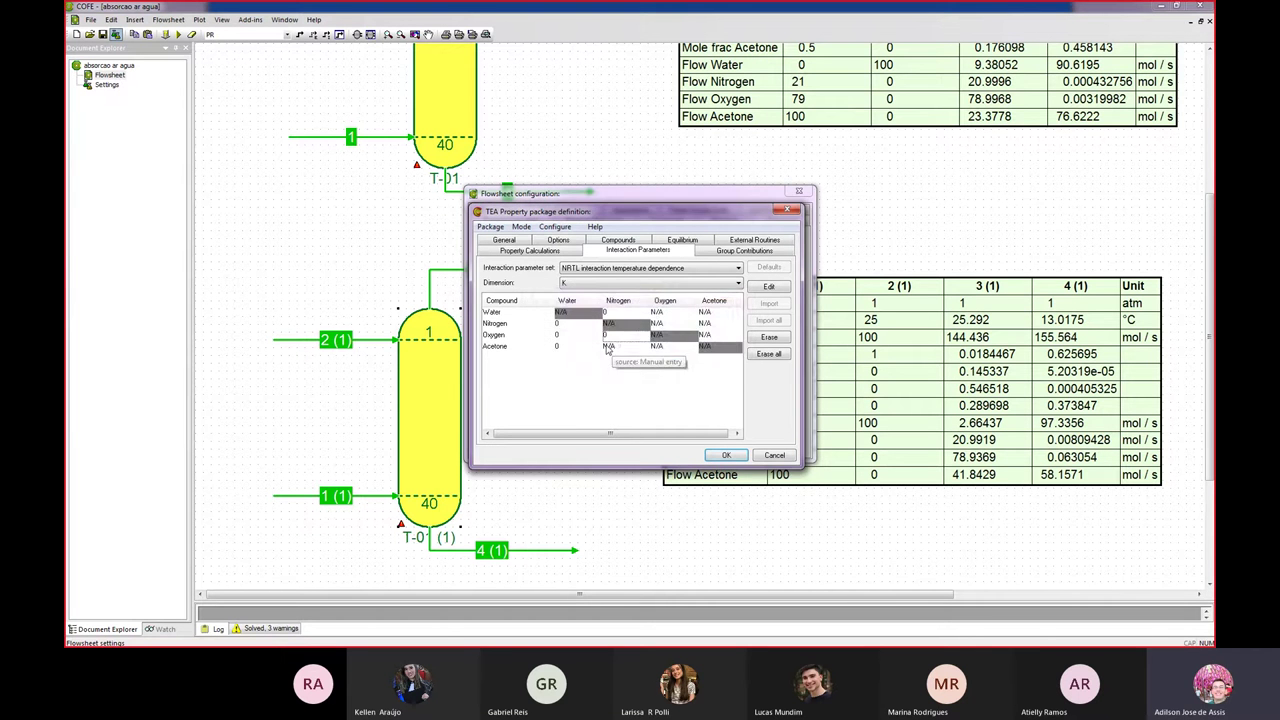
double_click(607, 347)
text(0)
click(652, 368)
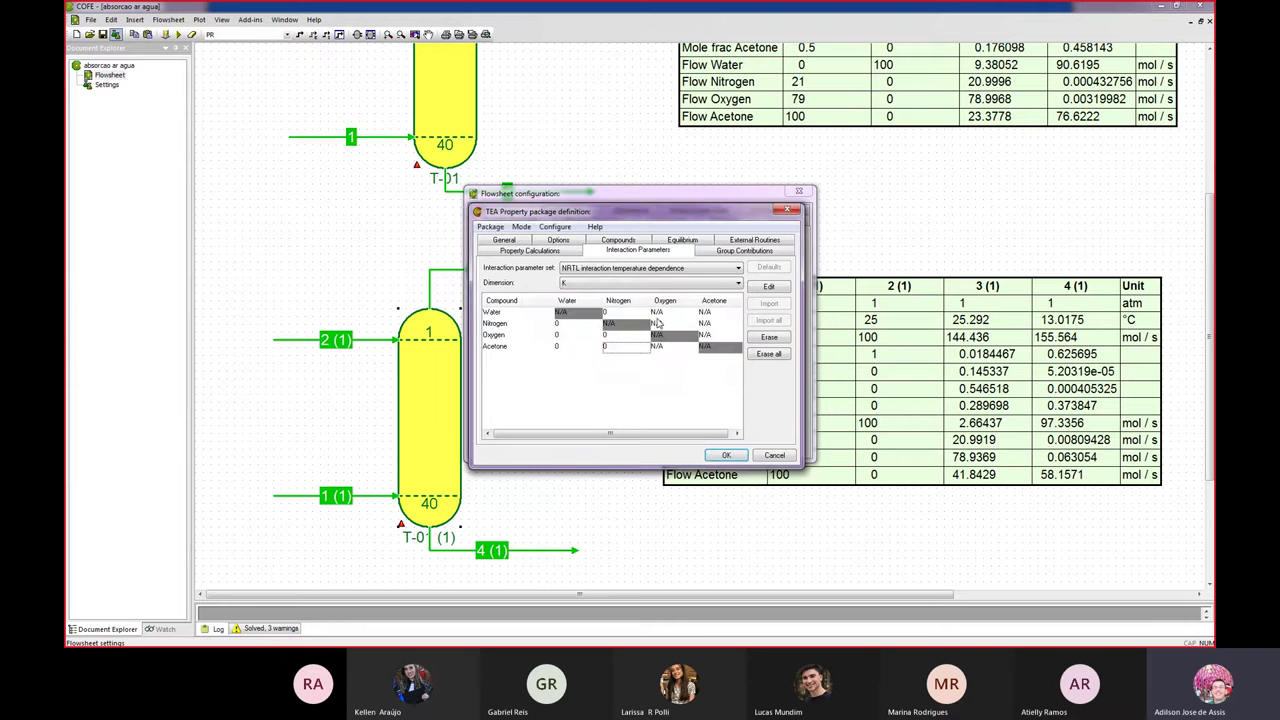
Set the NRTL interaction temperature dependence parameters for Oxygen/Water, Oxygen/Nitrogen and Oxygen/Acetone to 0.
double_click(658, 334)
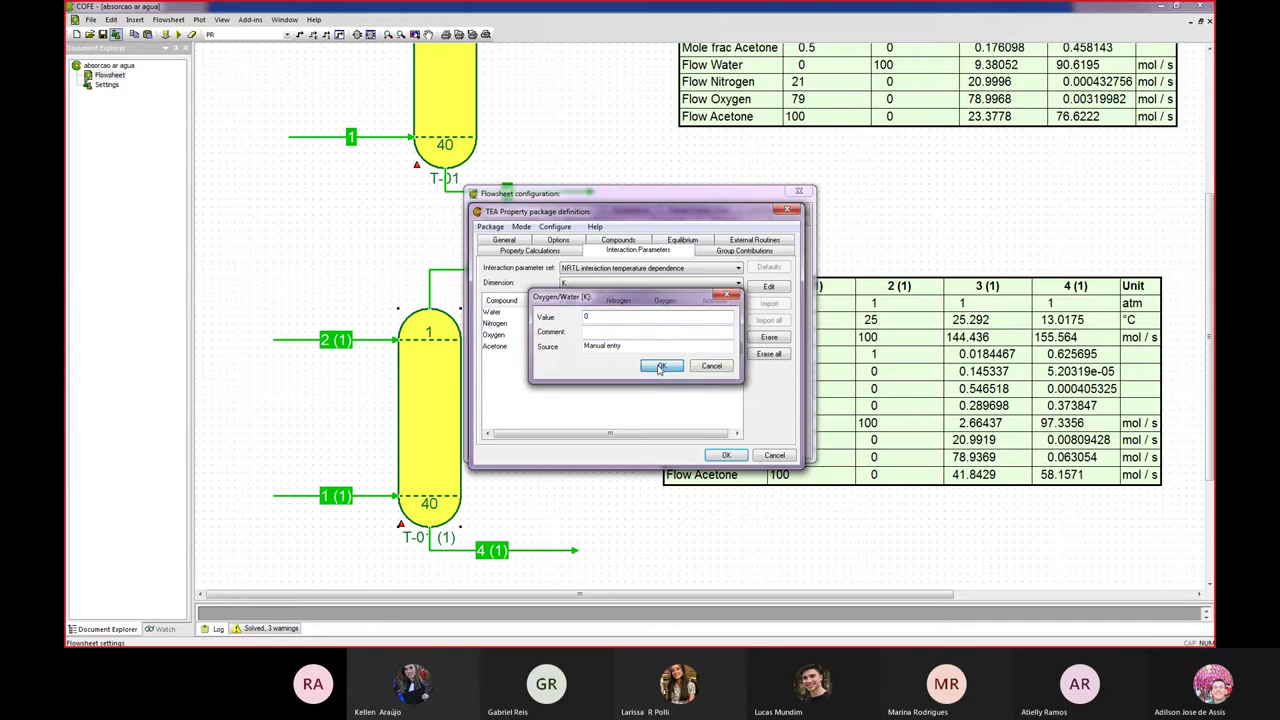
click(660, 367)
double_click(658, 325)
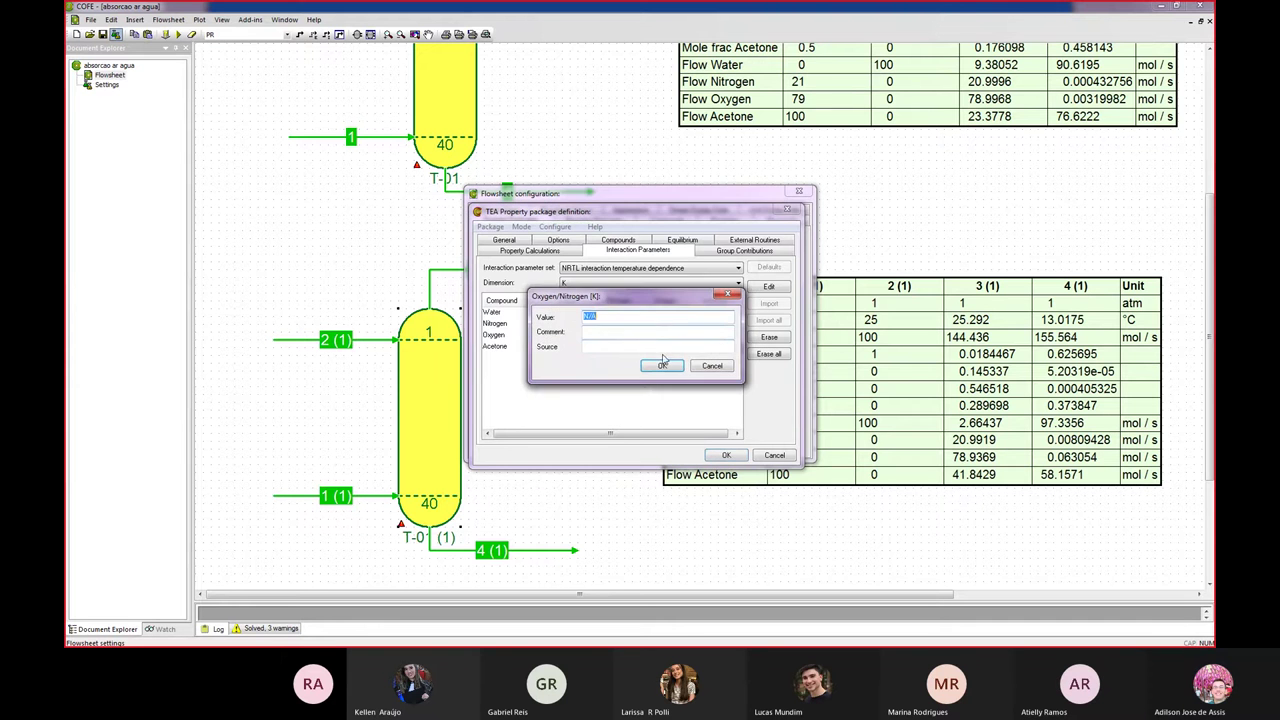
click(660, 360)
double_click(657, 346)
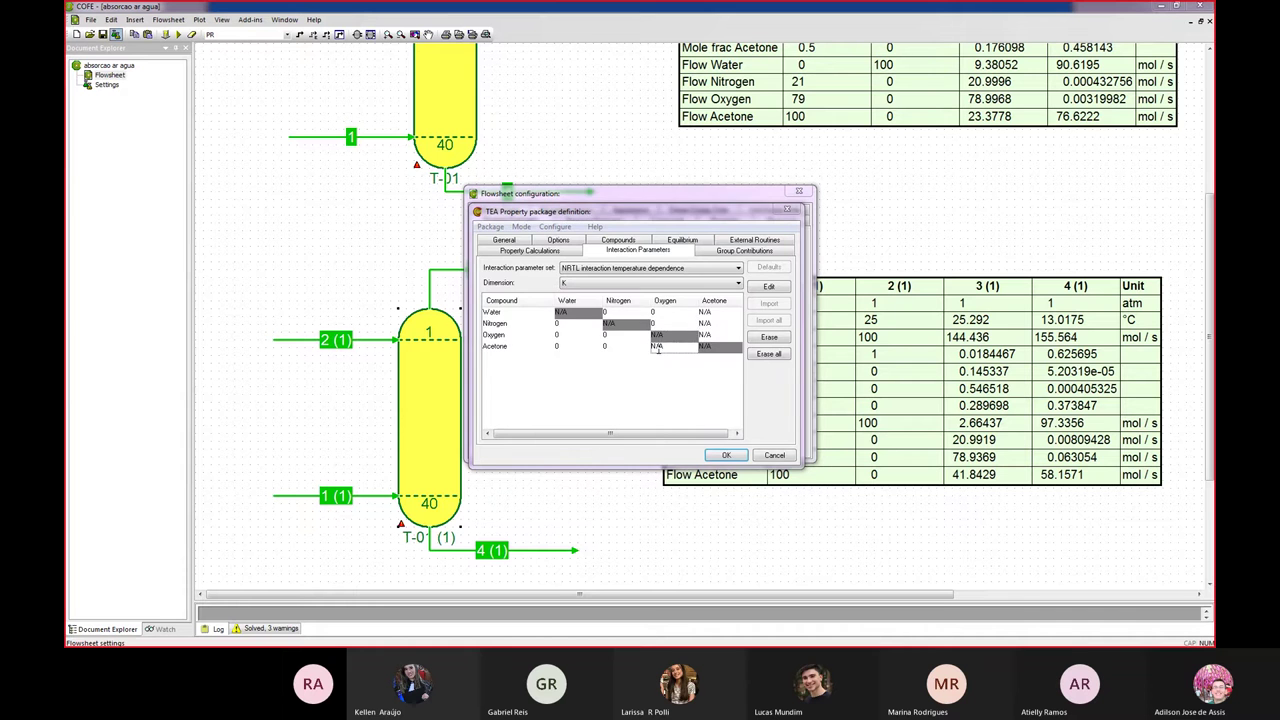
text(0)
click(660, 367)
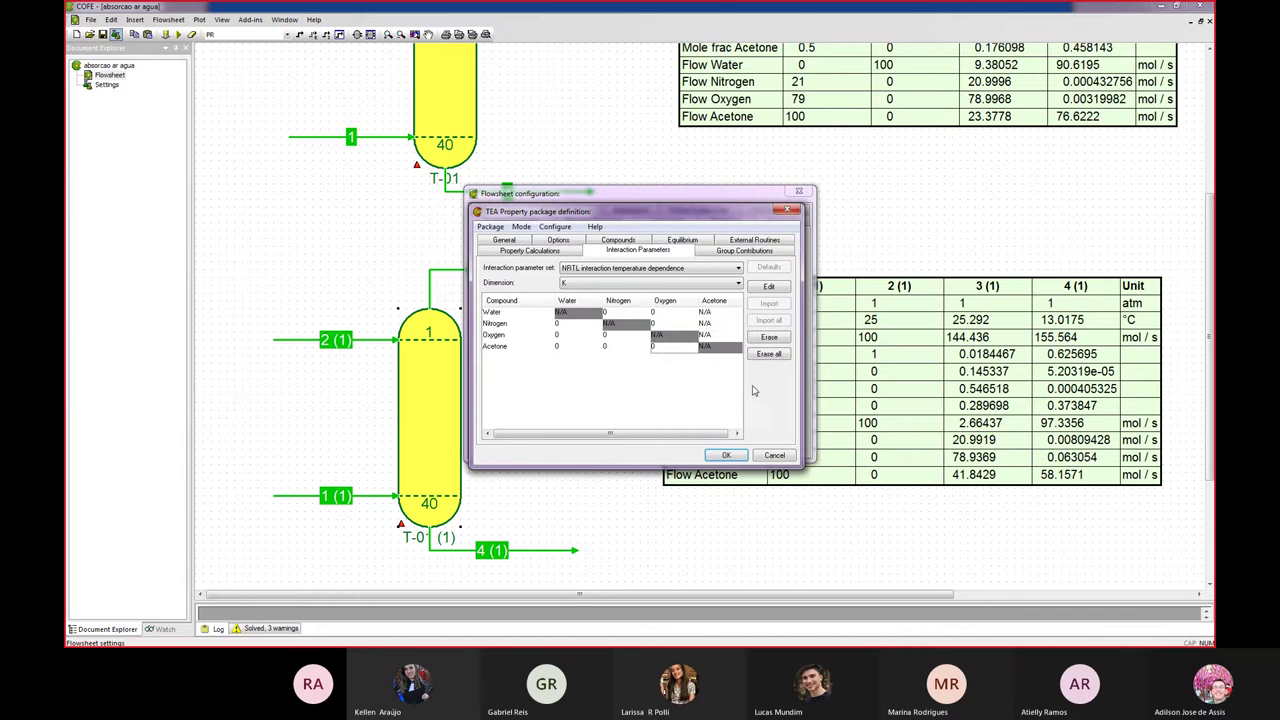
Set the NRTL interaction temperature dependence parameters for Acetone/Water, Acetone/Nitrogen and Acetone/Oxygen to 0.
double_click(712, 316)
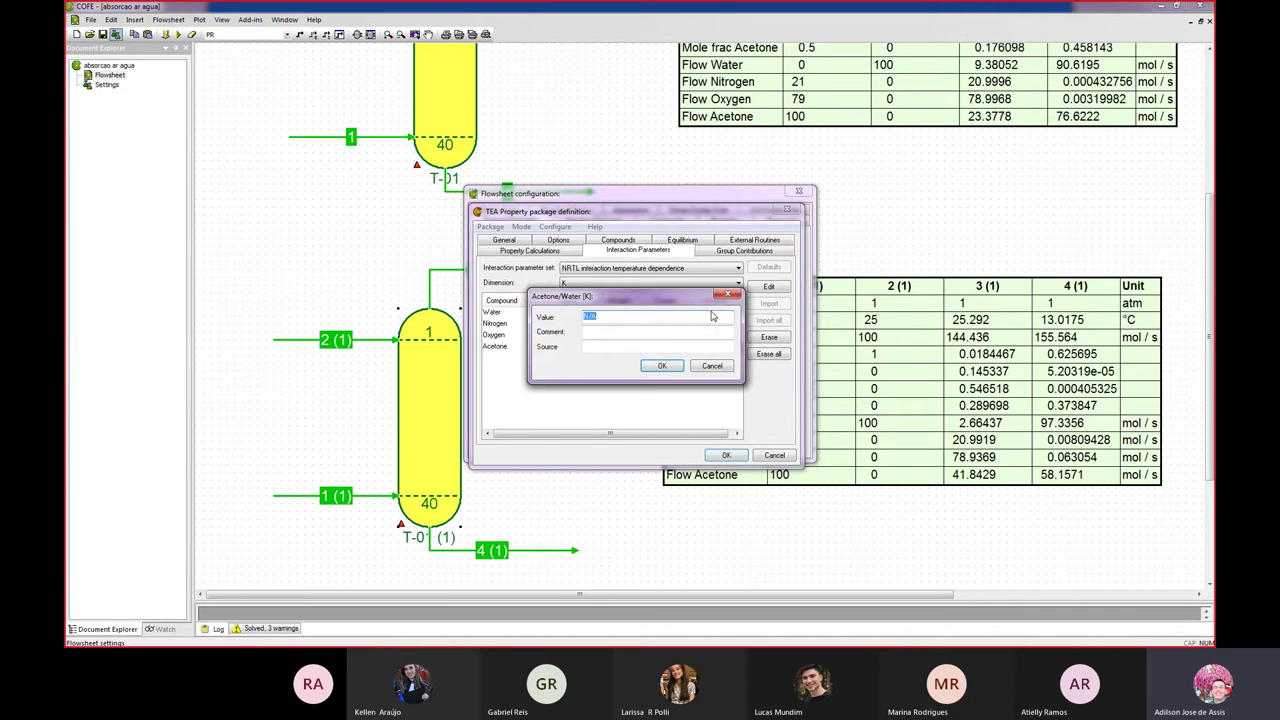
text(0)
click(662, 366)
double_click(708, 324)
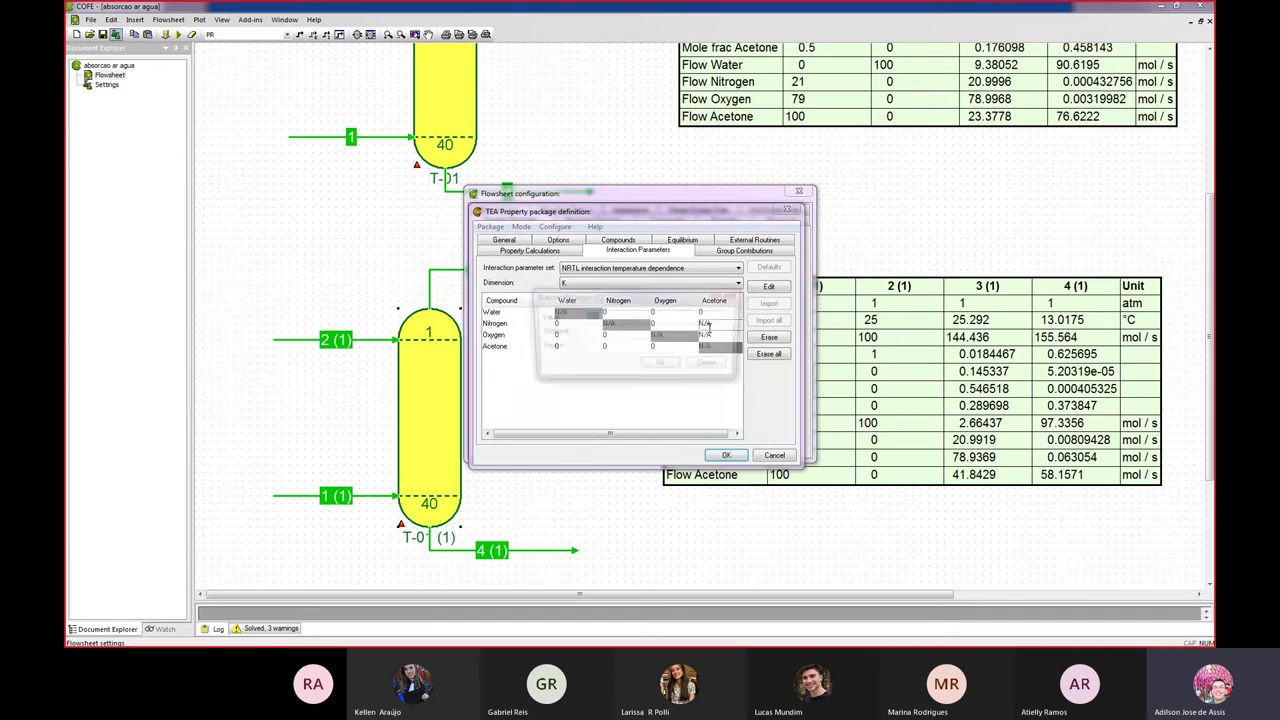
text(0)
click(660, 366)
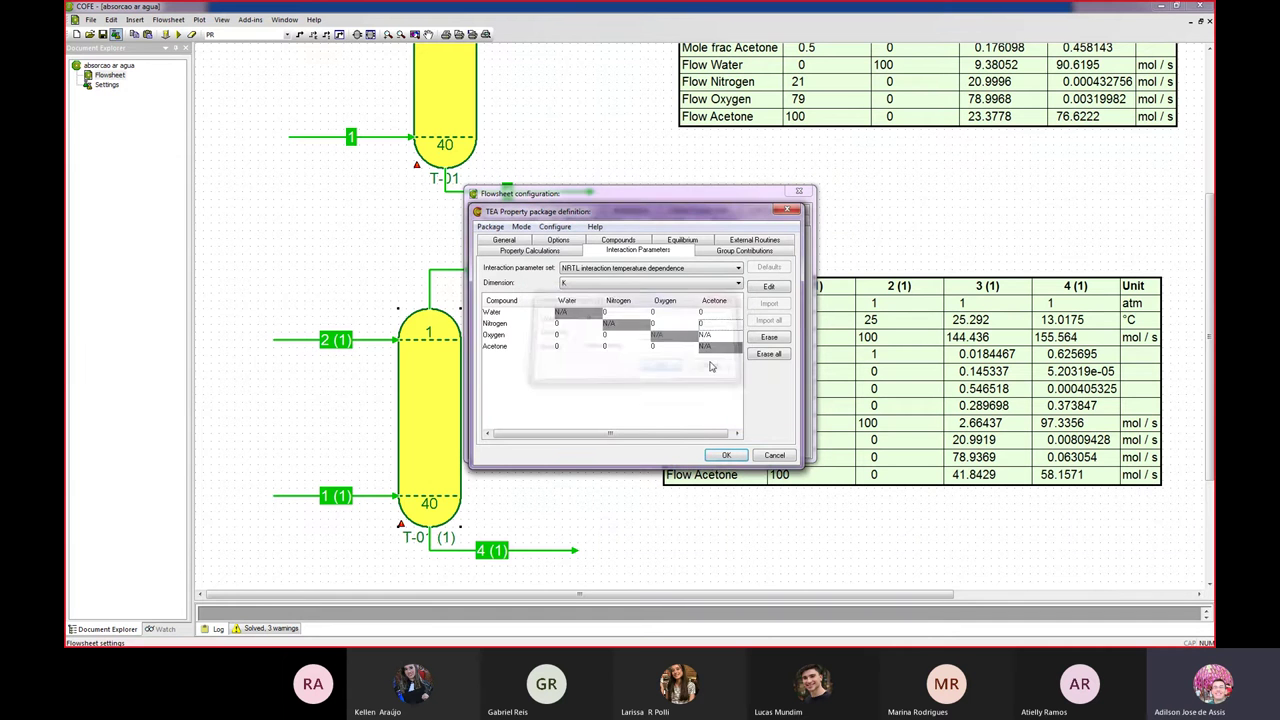
double_click(707, 336)
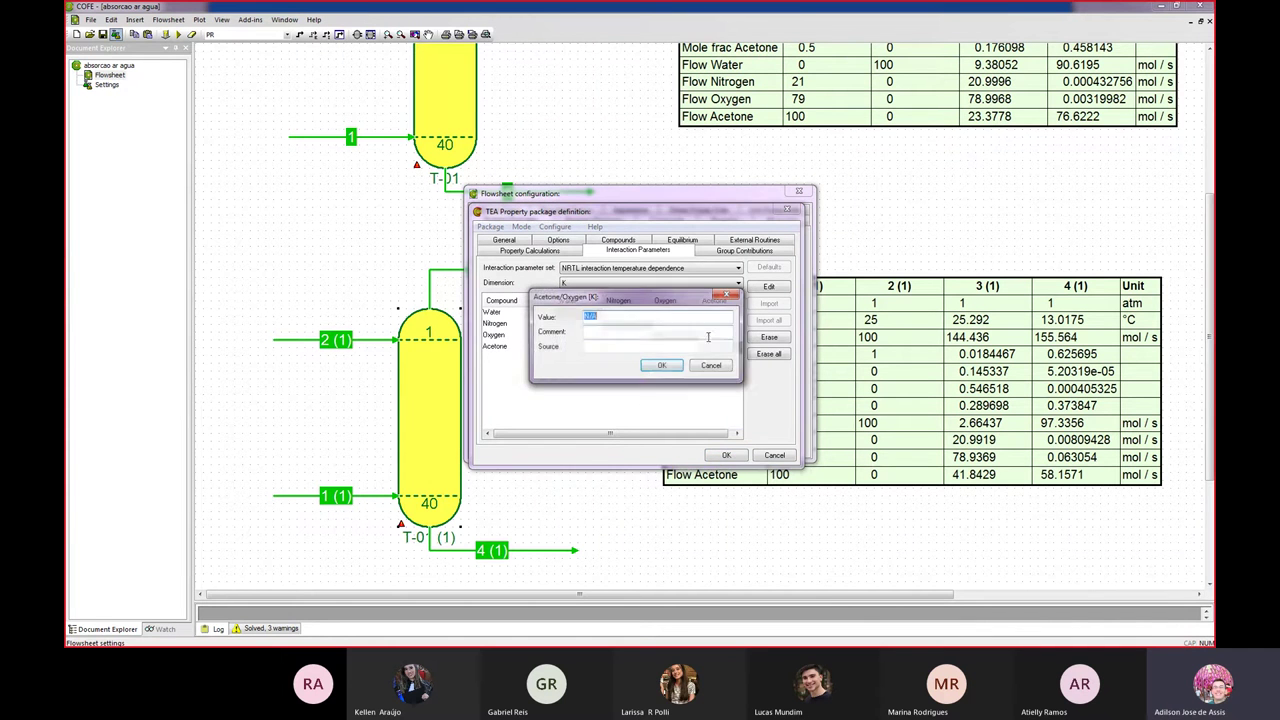
text(0)
click(660, 366)
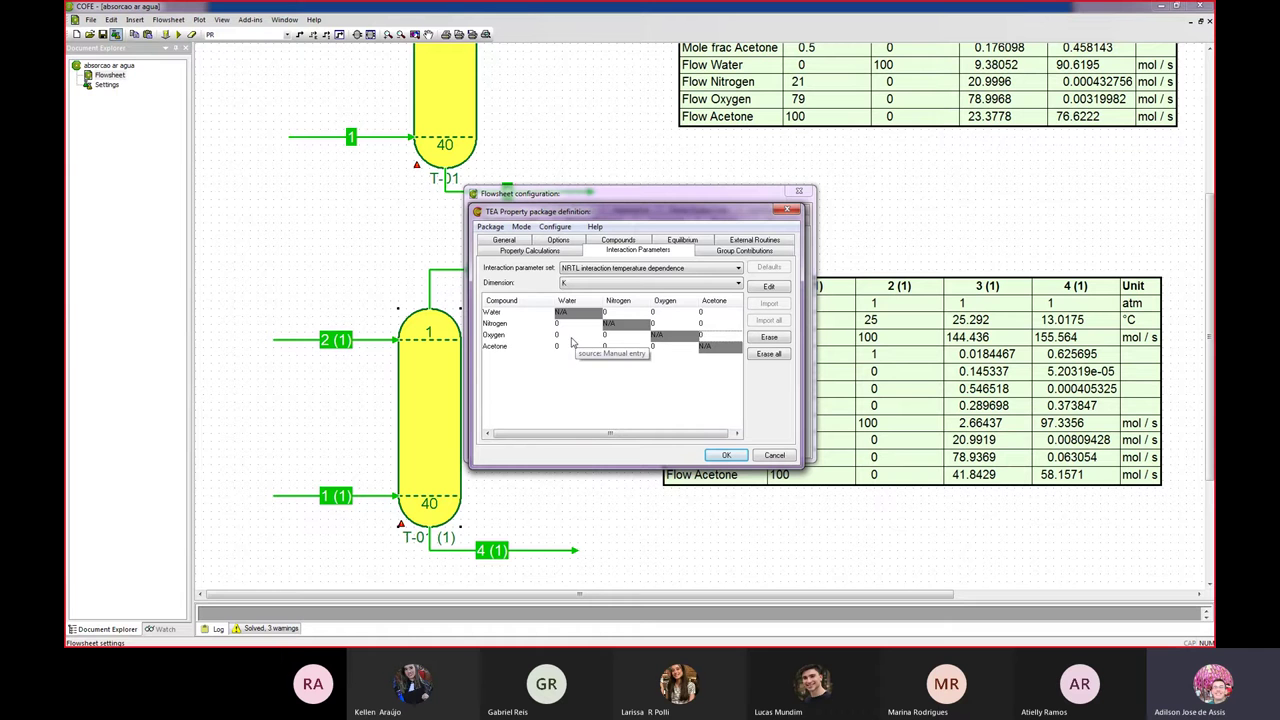
Return to the NRTL interaction parameter set and set its Nitrogen/Acetone value to 0.
click(618, 268)
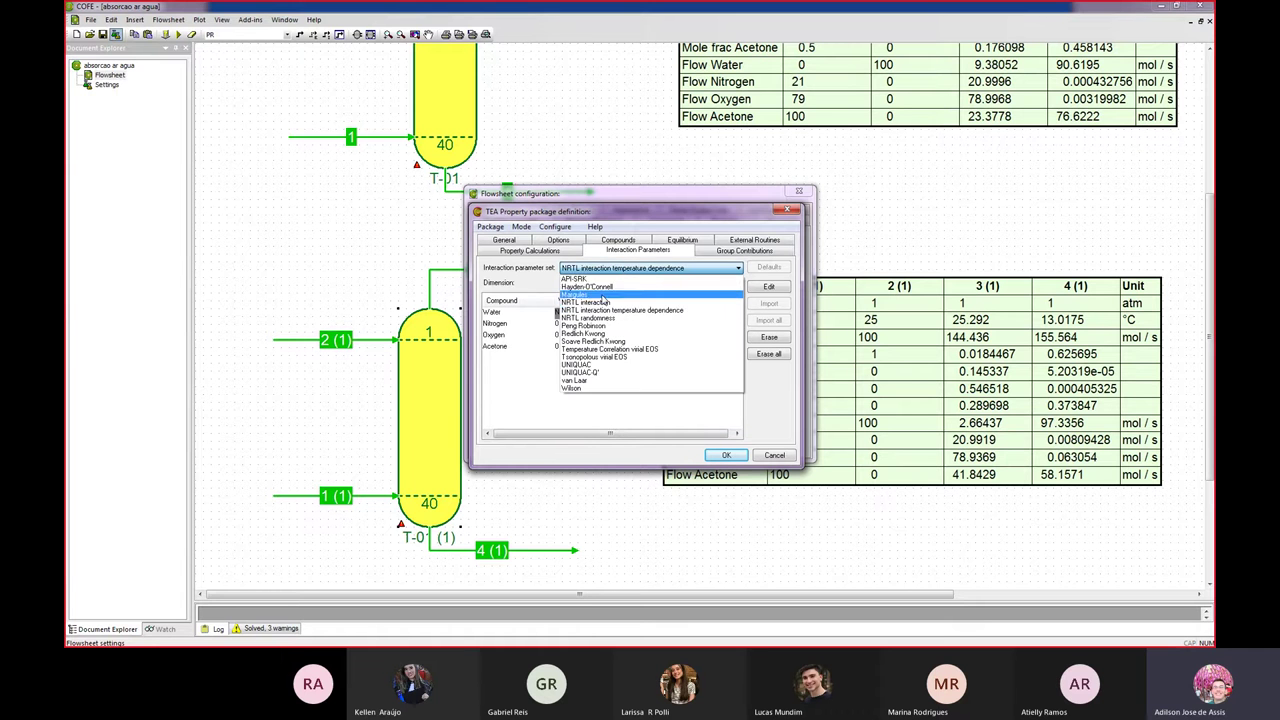
click(604, 302)
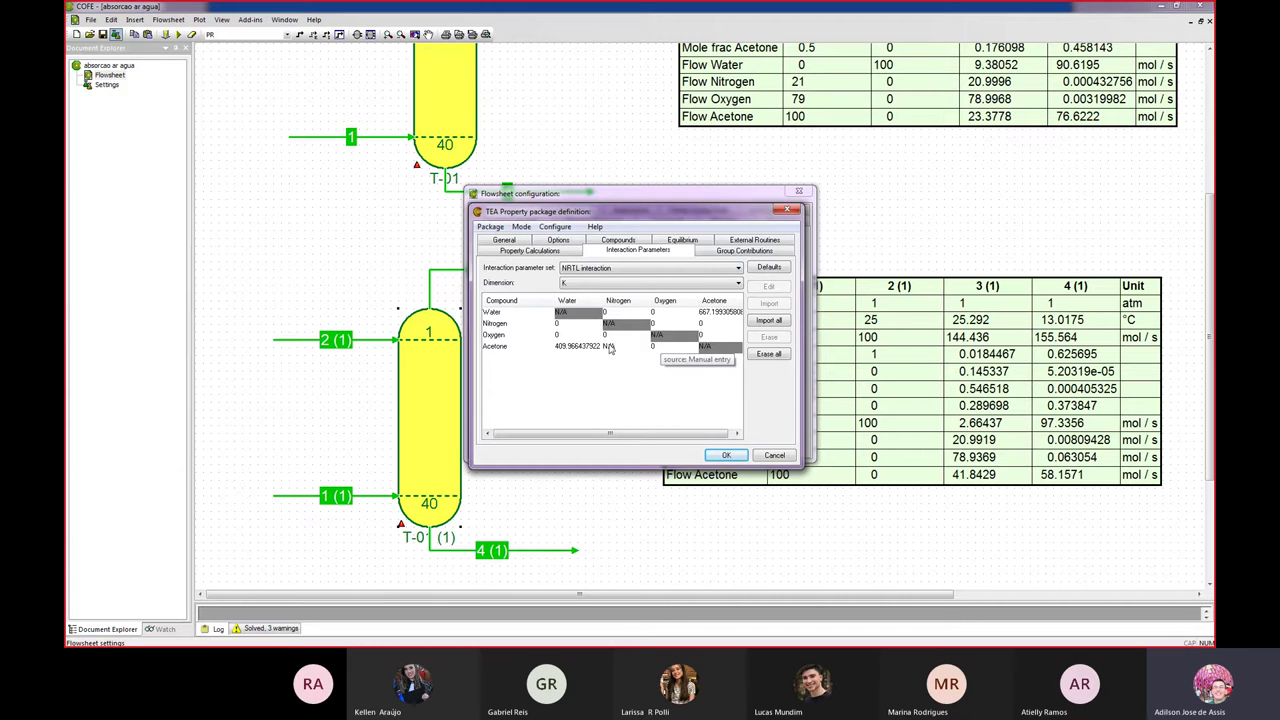
double_click(608, 347)
text(0)
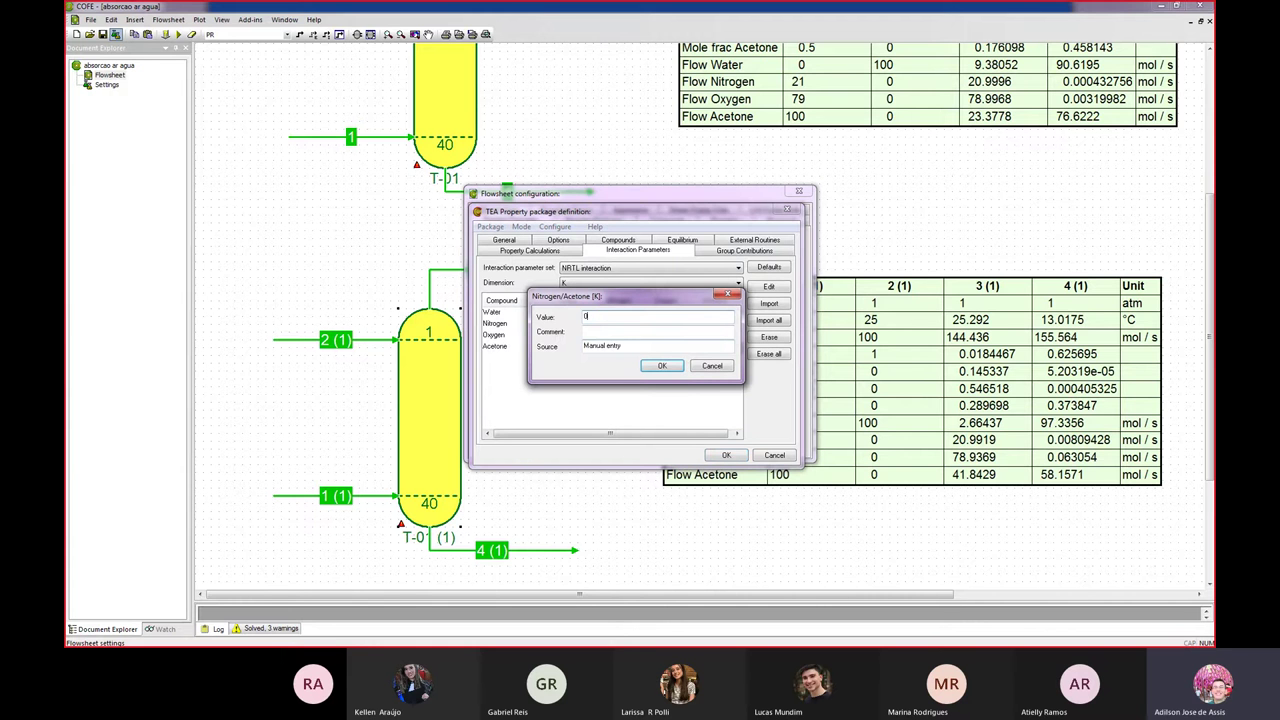
click(661, 365)
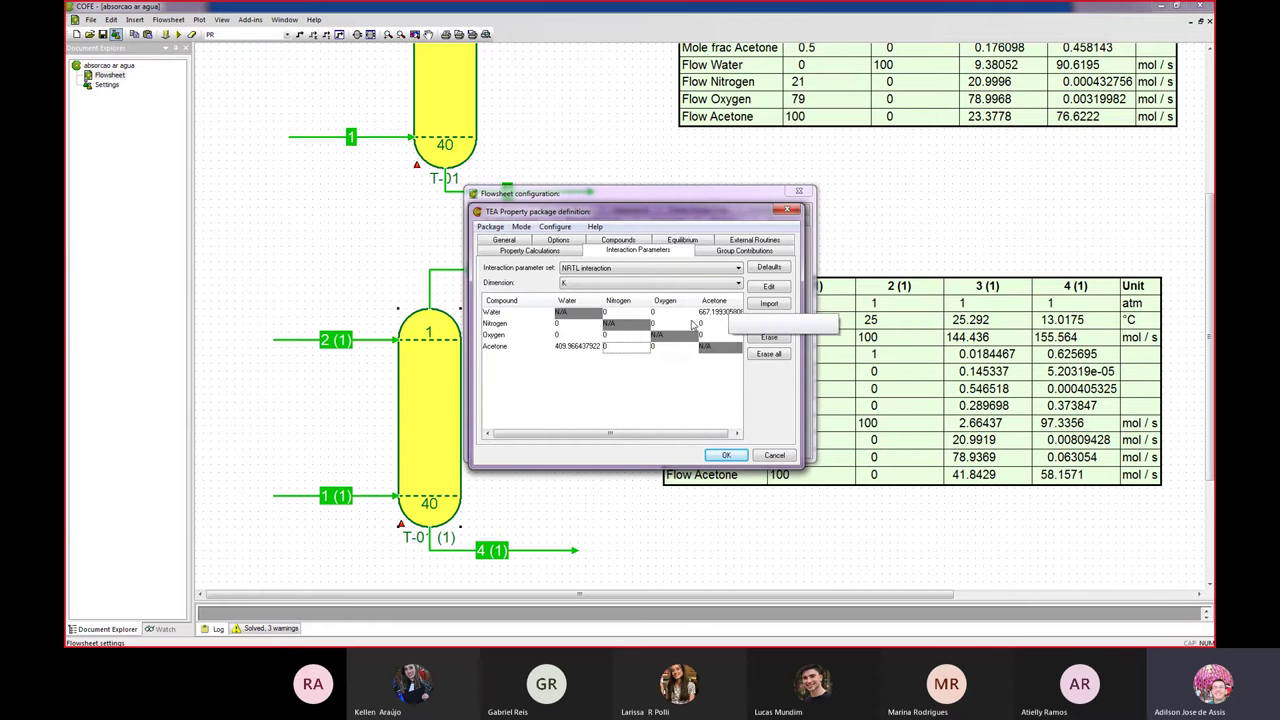
Check the NRTL interaction temperature dependence set, accept the property package definition and solve the flowsheet again.
click(590, 268)
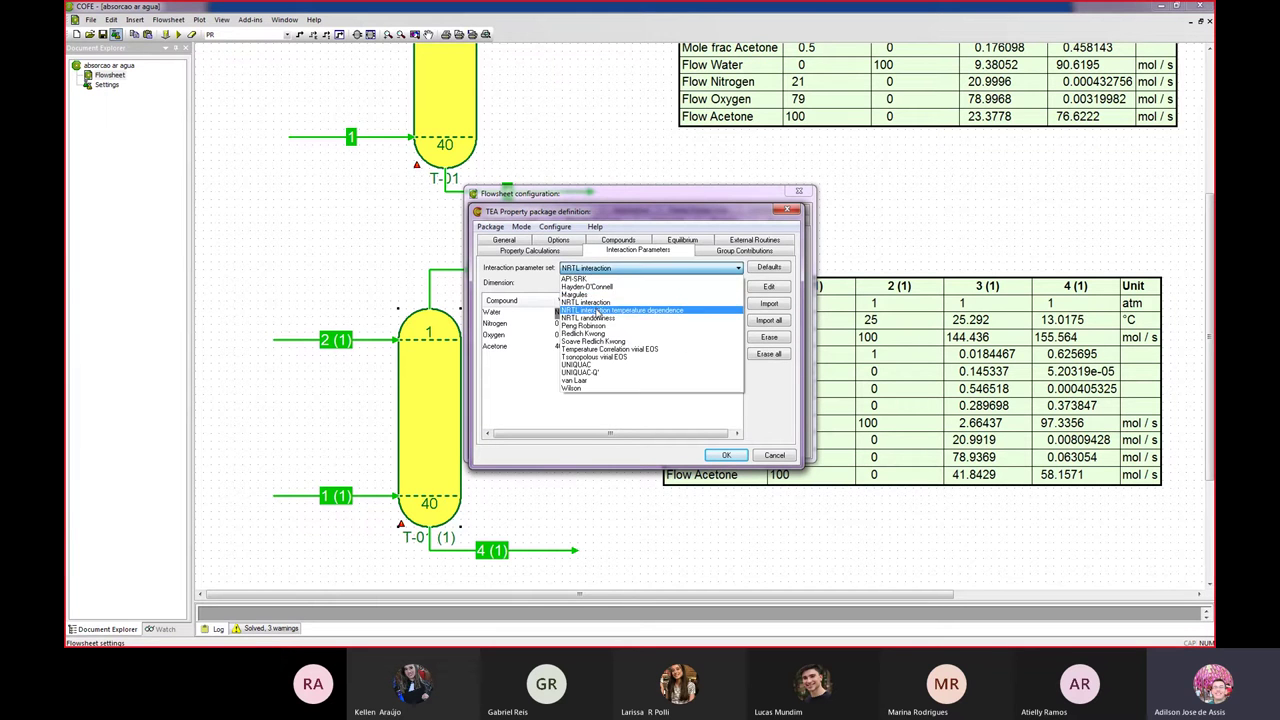
click(597, 308)
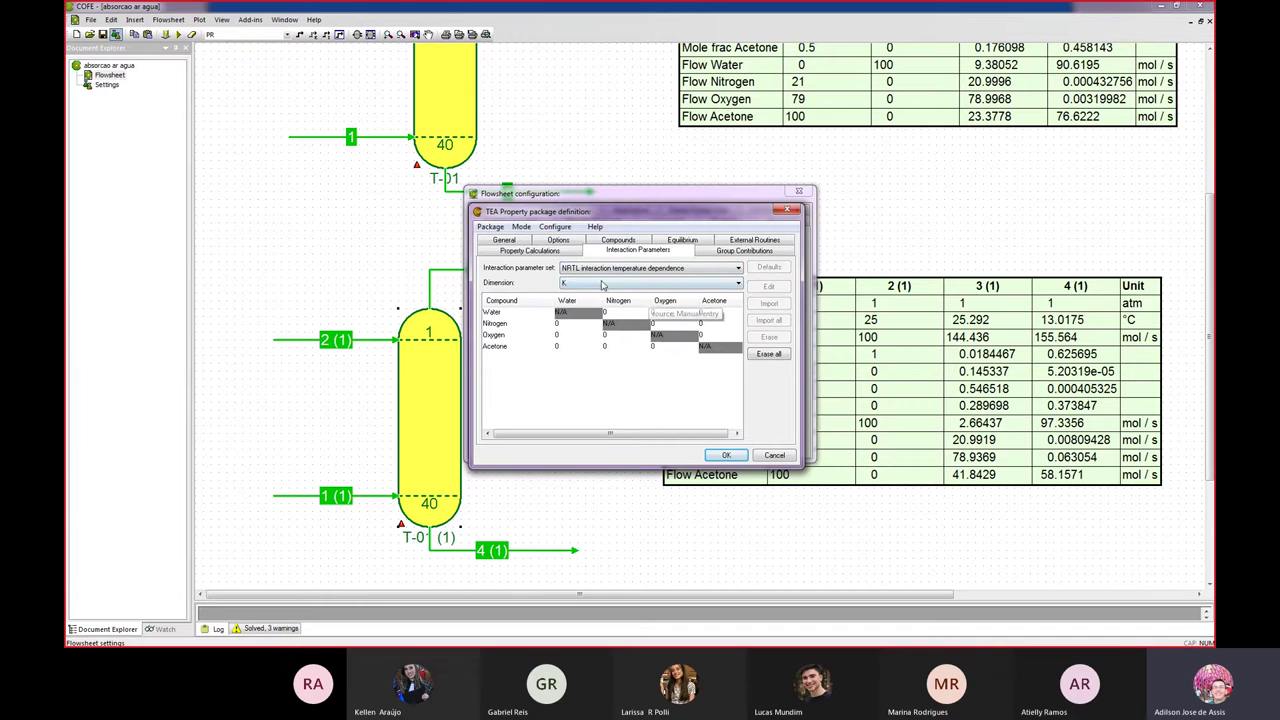
click(721, 456)
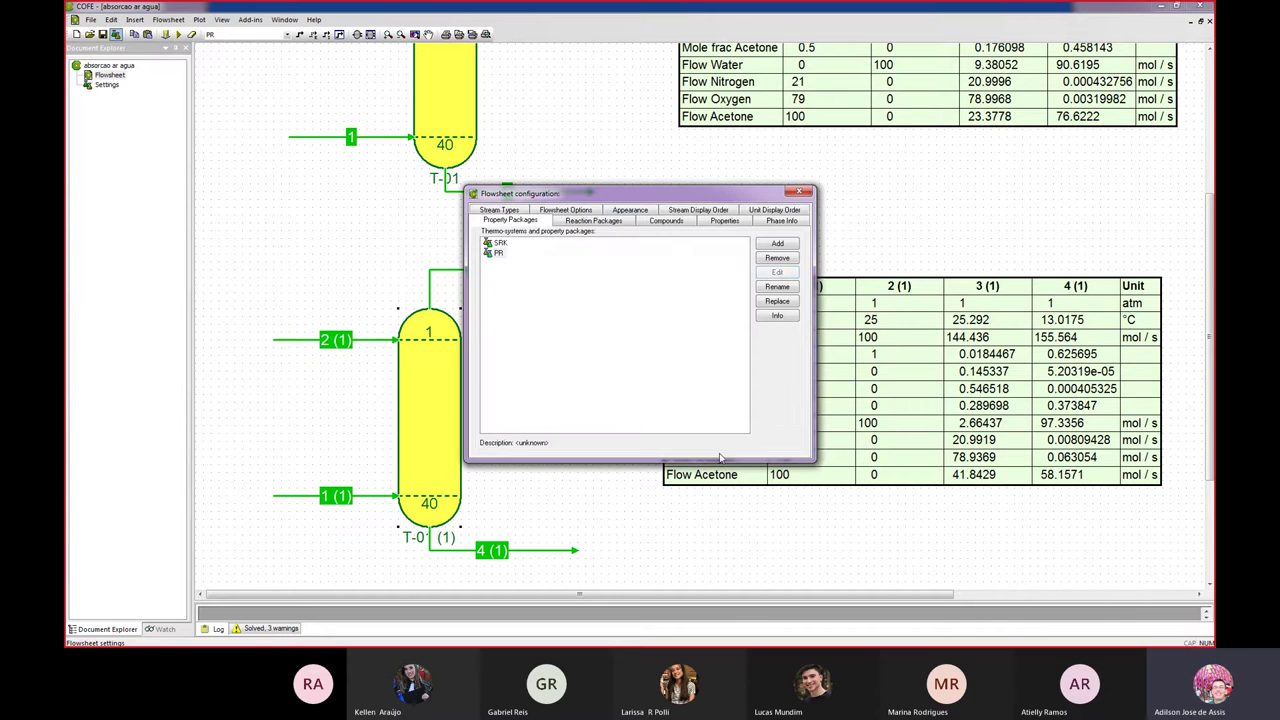
click(800, 193)
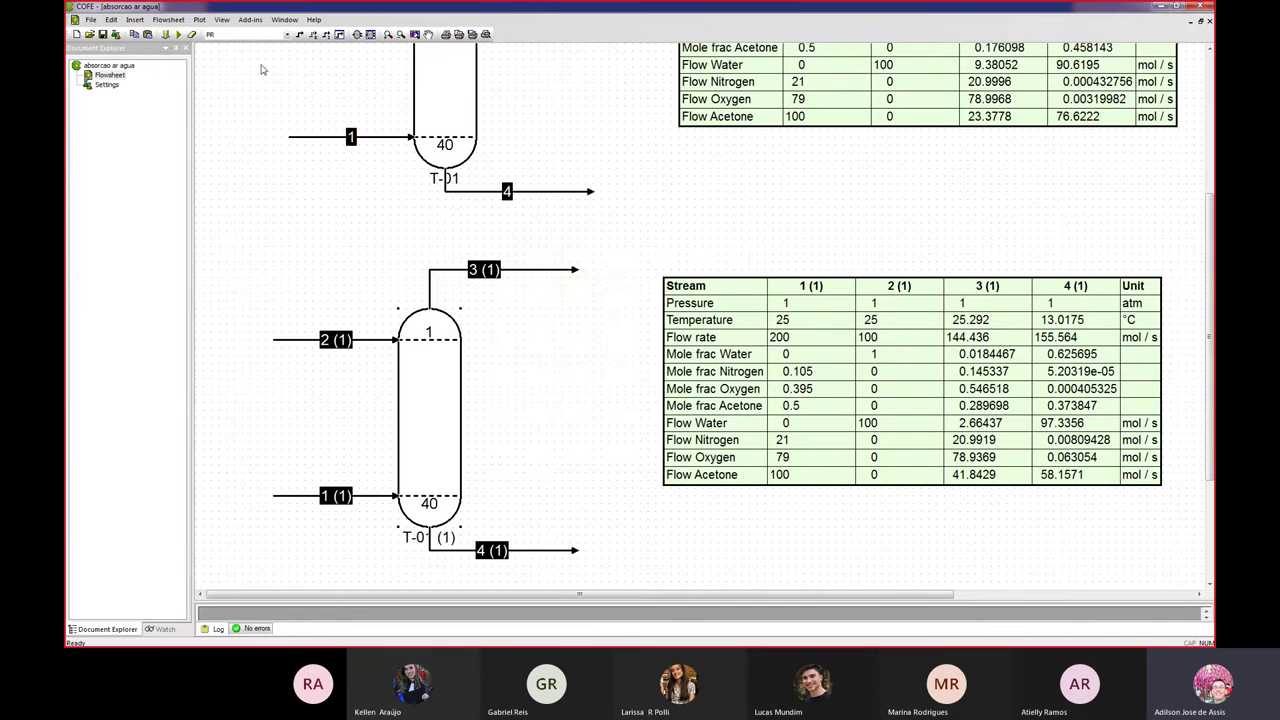
click(178, 34)
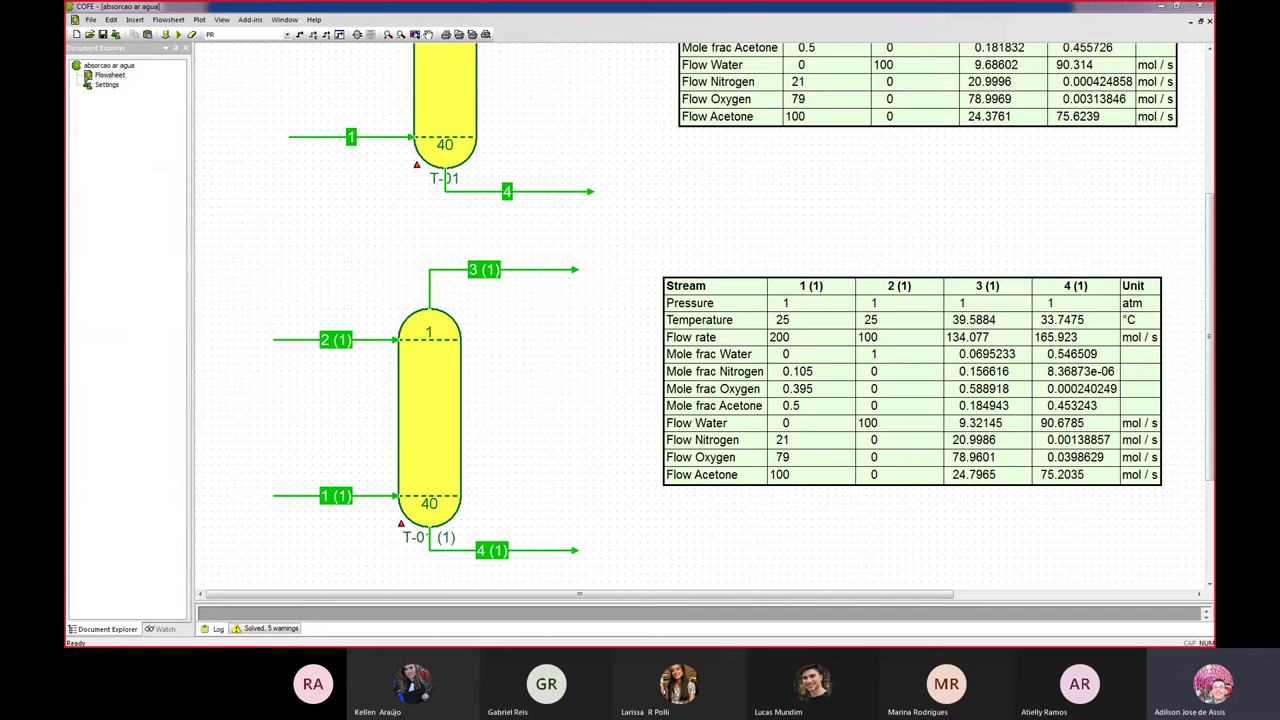
Switch to the lecture slides and review the gas absorption thermodynamics pages on Raoult's and Henry's laws, then return to COFE.
key(alt+Tab)
key(Left)
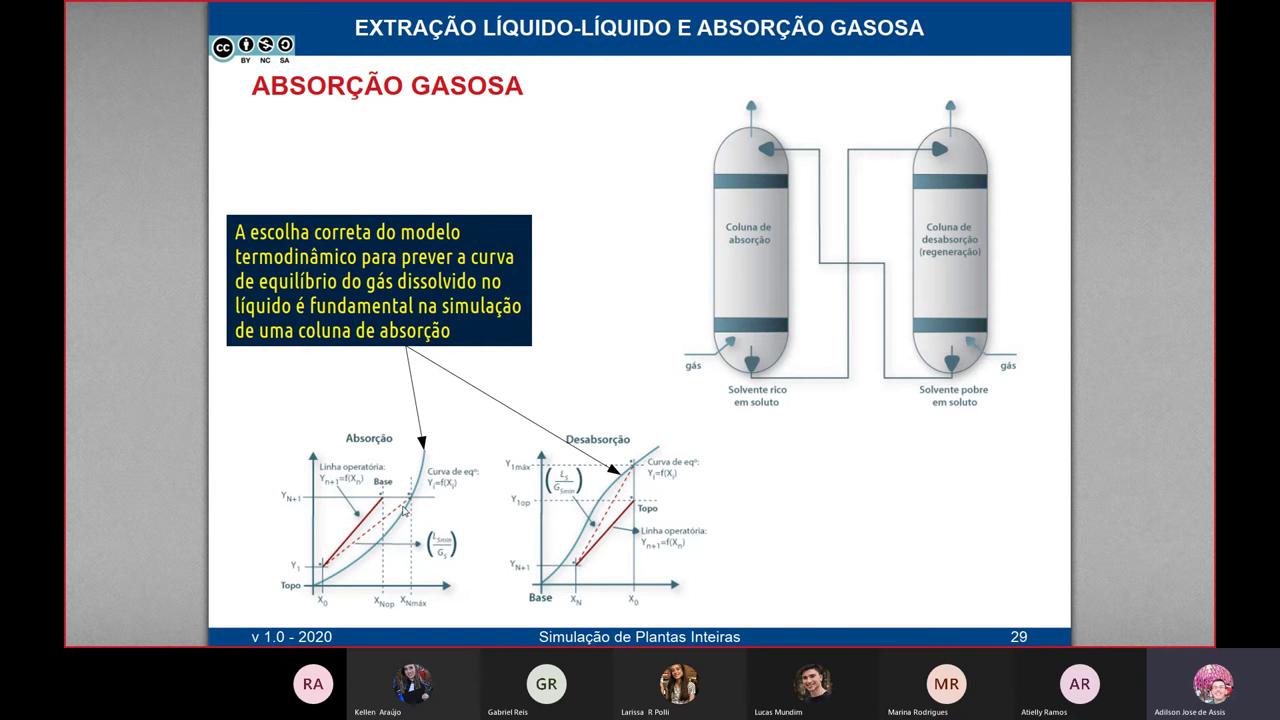
key(Right)
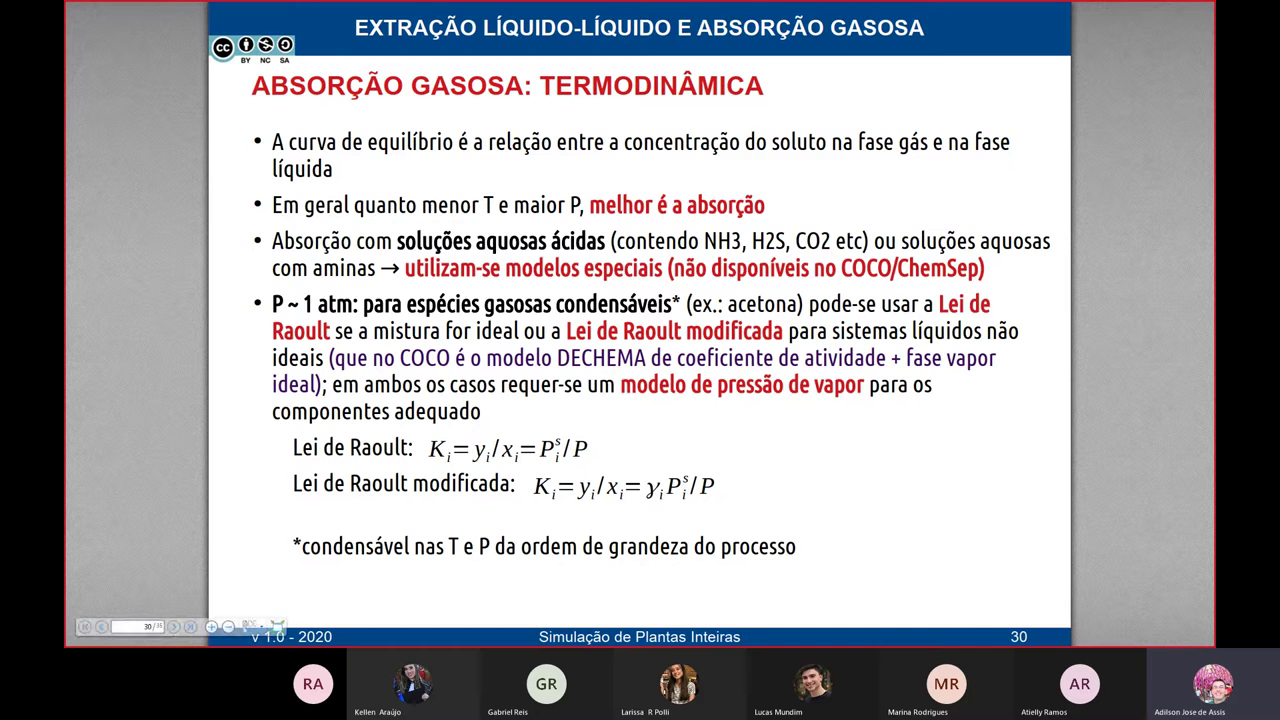
click(250, 628)
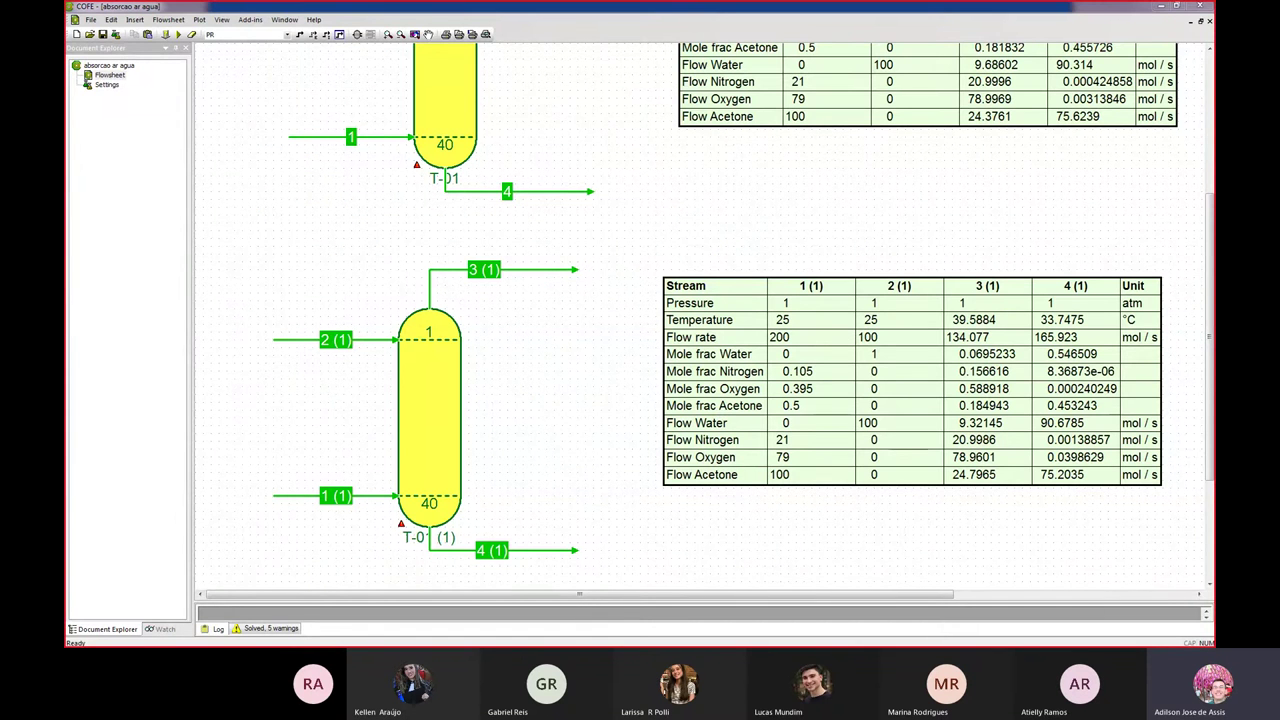
key(alt+Tab)
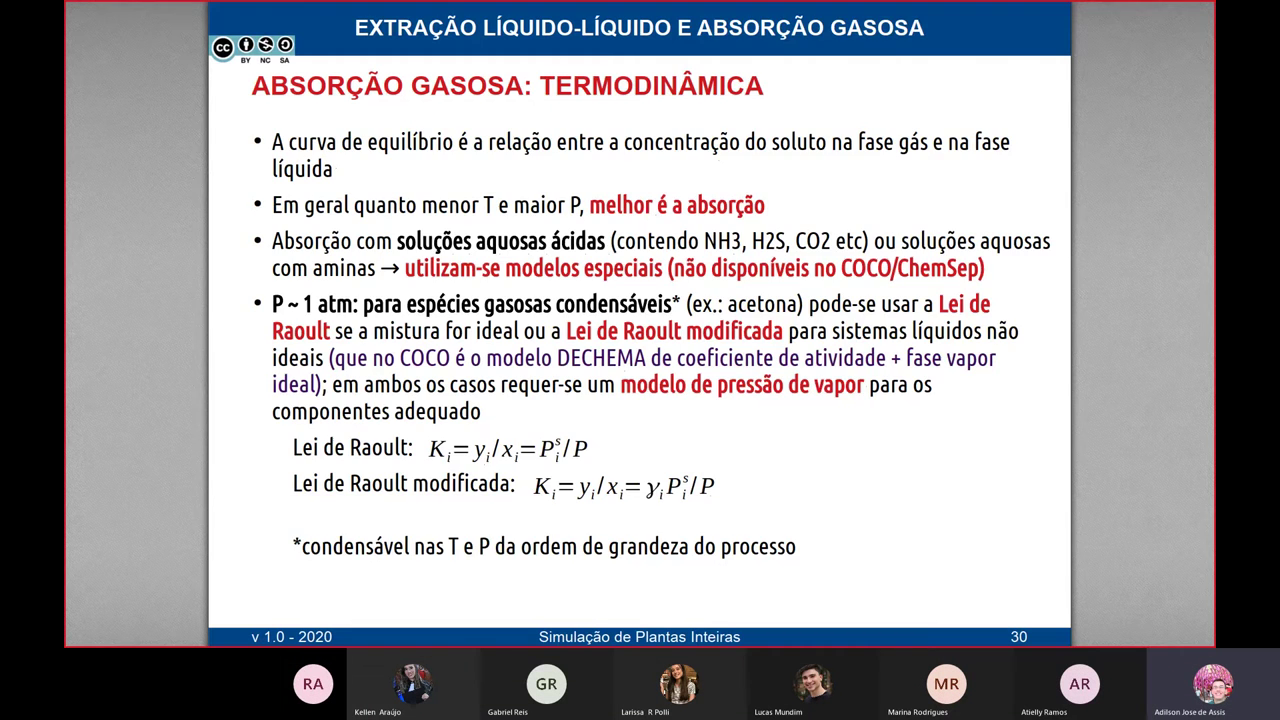
key(Right)
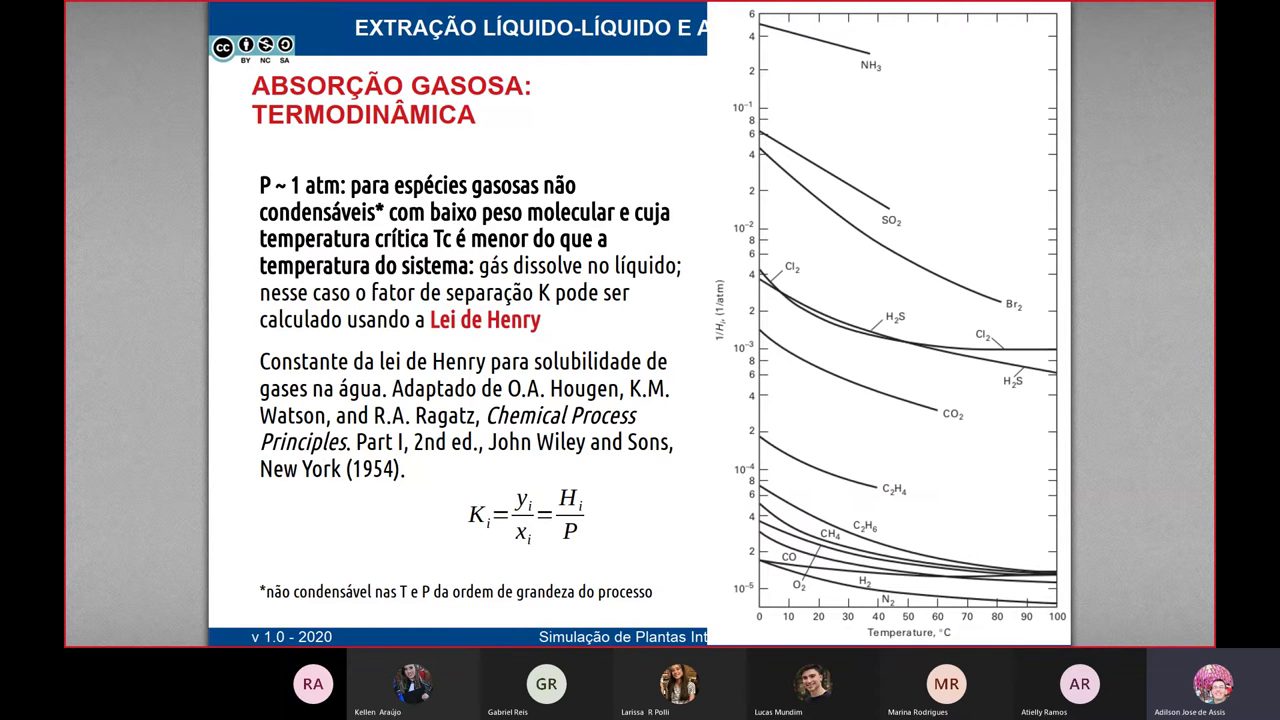
key(alt+Tab)
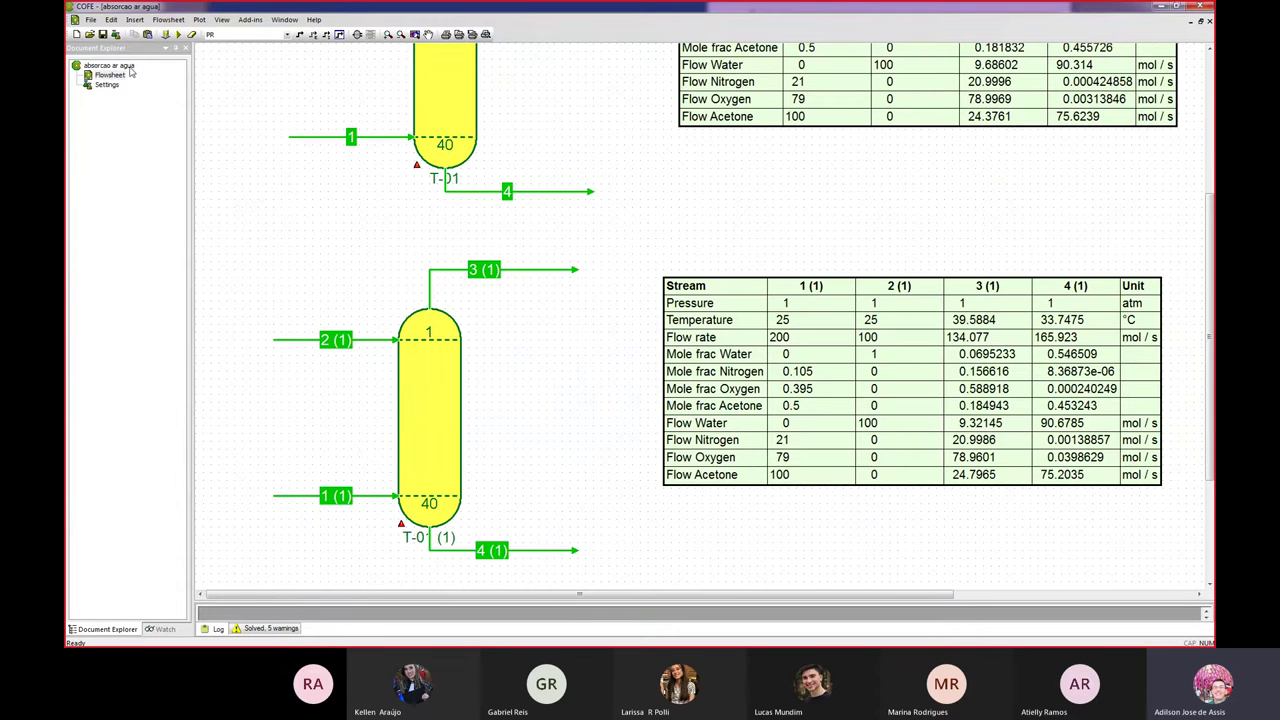
Open the full definition of the PR property package and display its property calculation models.
click(116, 34)
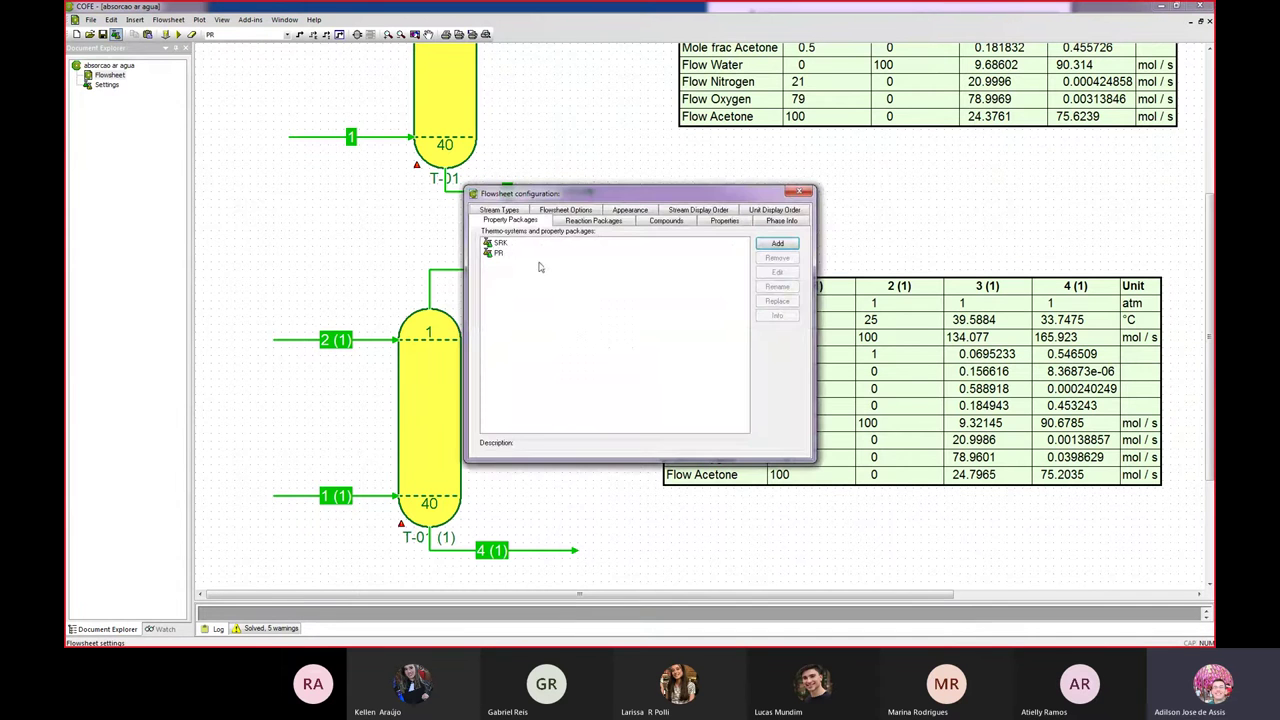
click(498, 253)
click(777, 272)
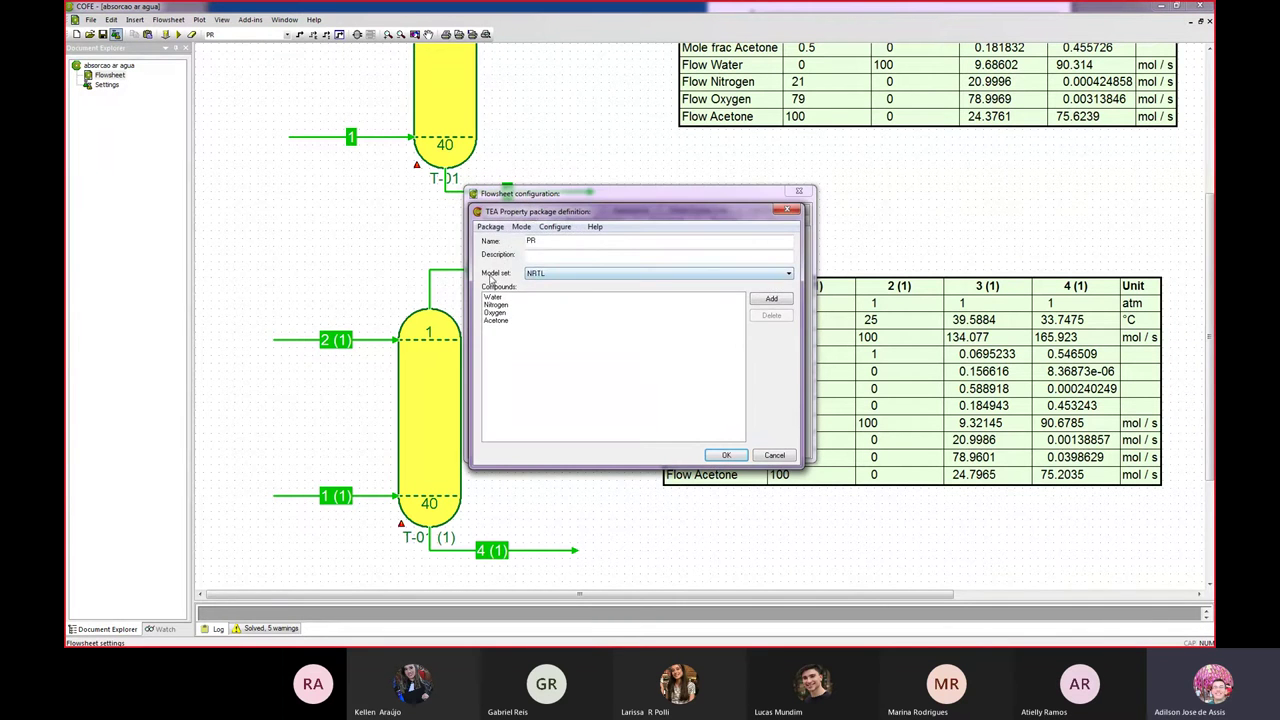
click(521, 227)
click(544, 253)
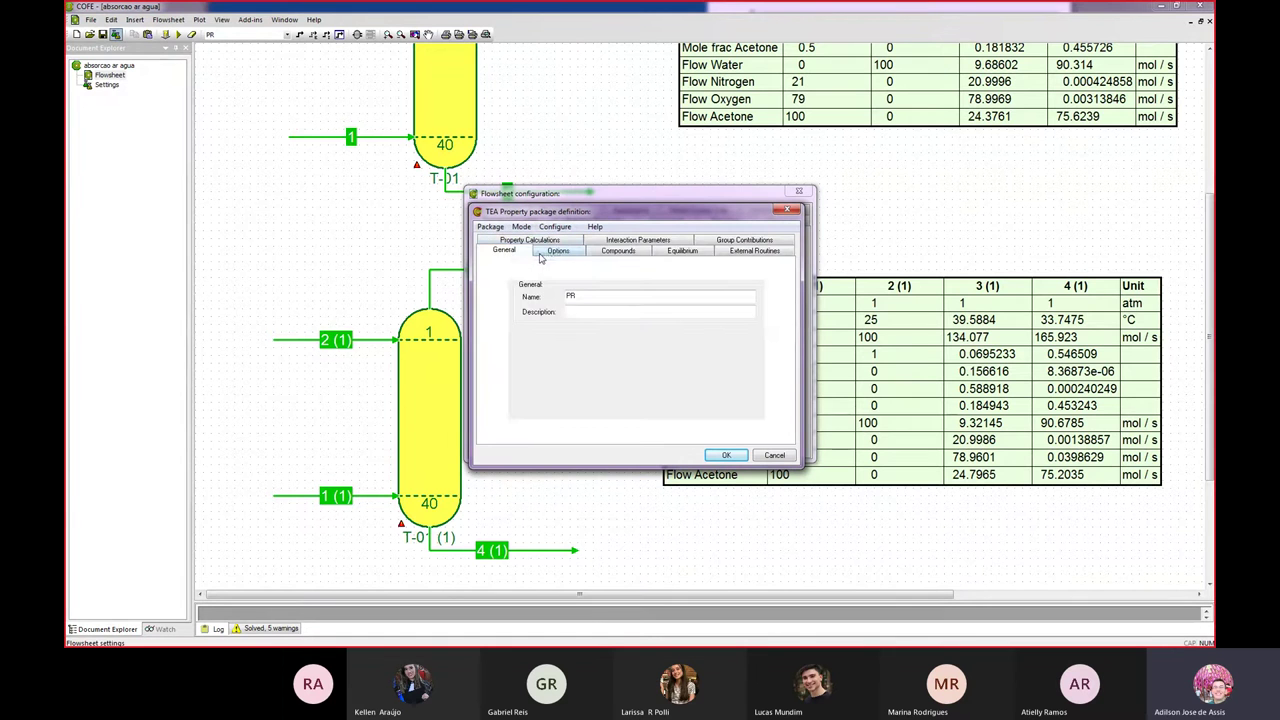
click(549, 242)
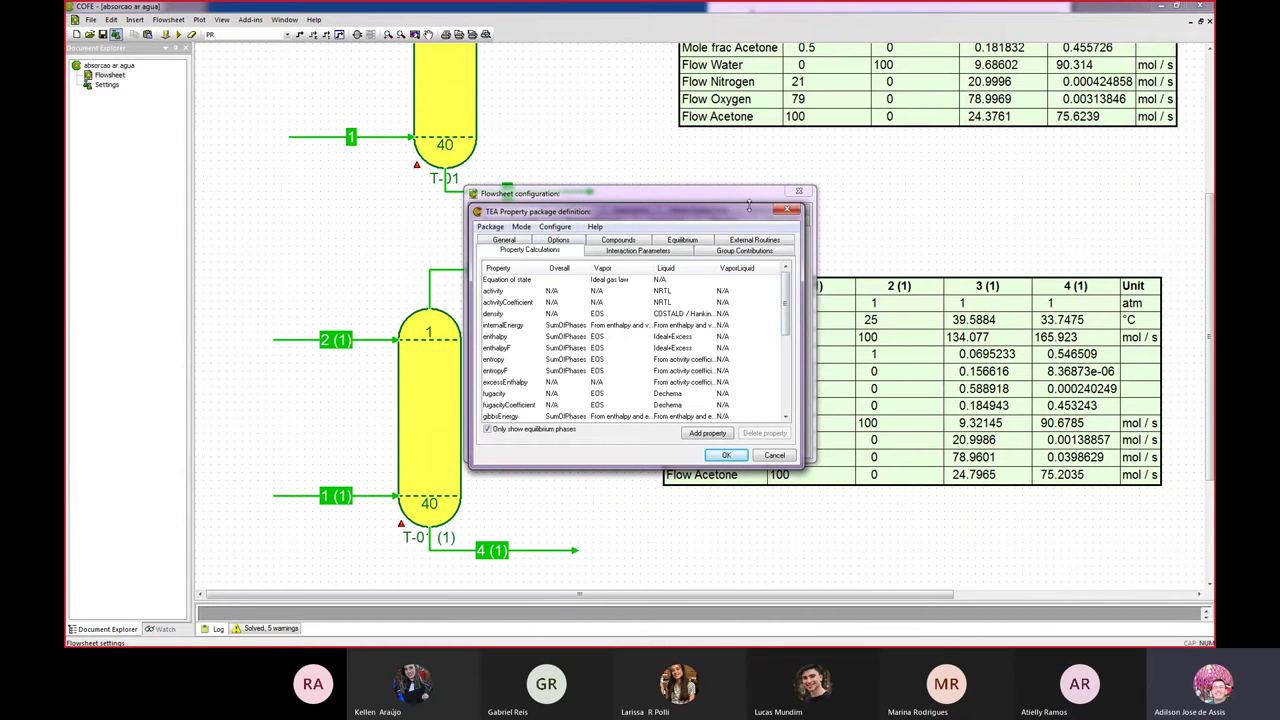
Enlarge the property package definition window and compare its calculation models with the slide's modified Raoult's law and DECHEMA note.
drag(749, 204, 748, 87)
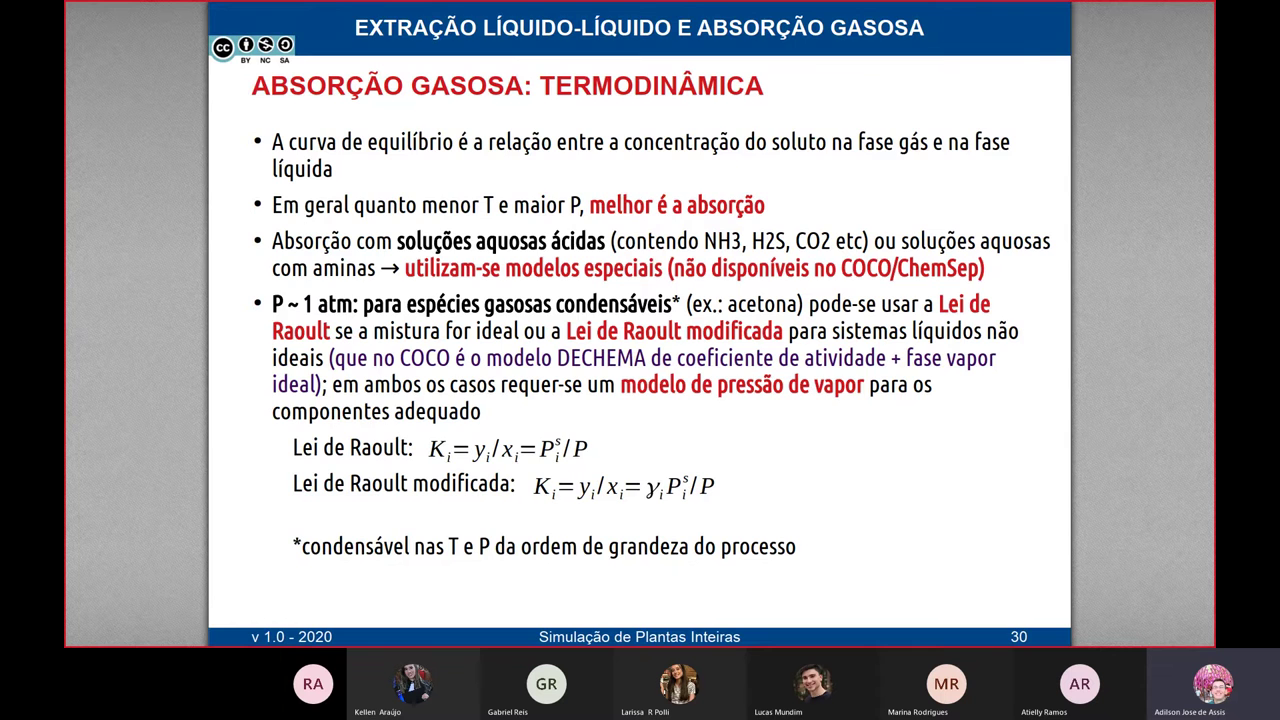
key(alt+Tab)
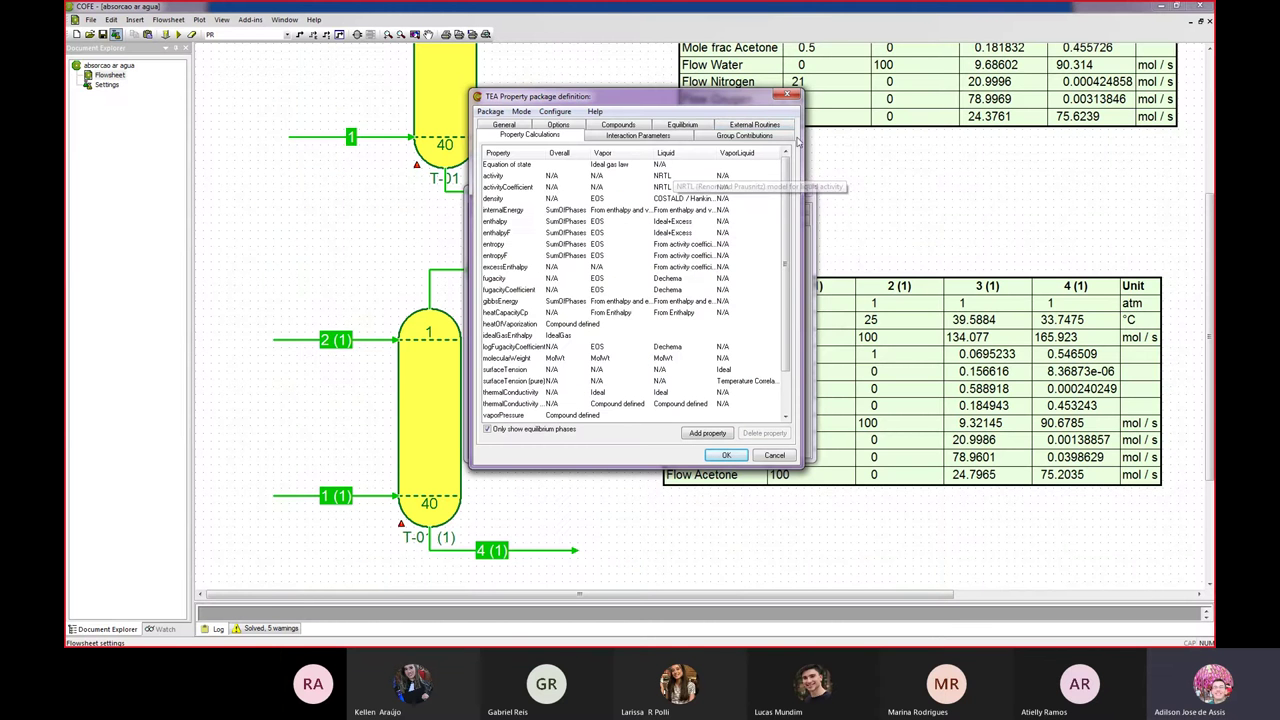
drag(801, 464, 1000, 556)
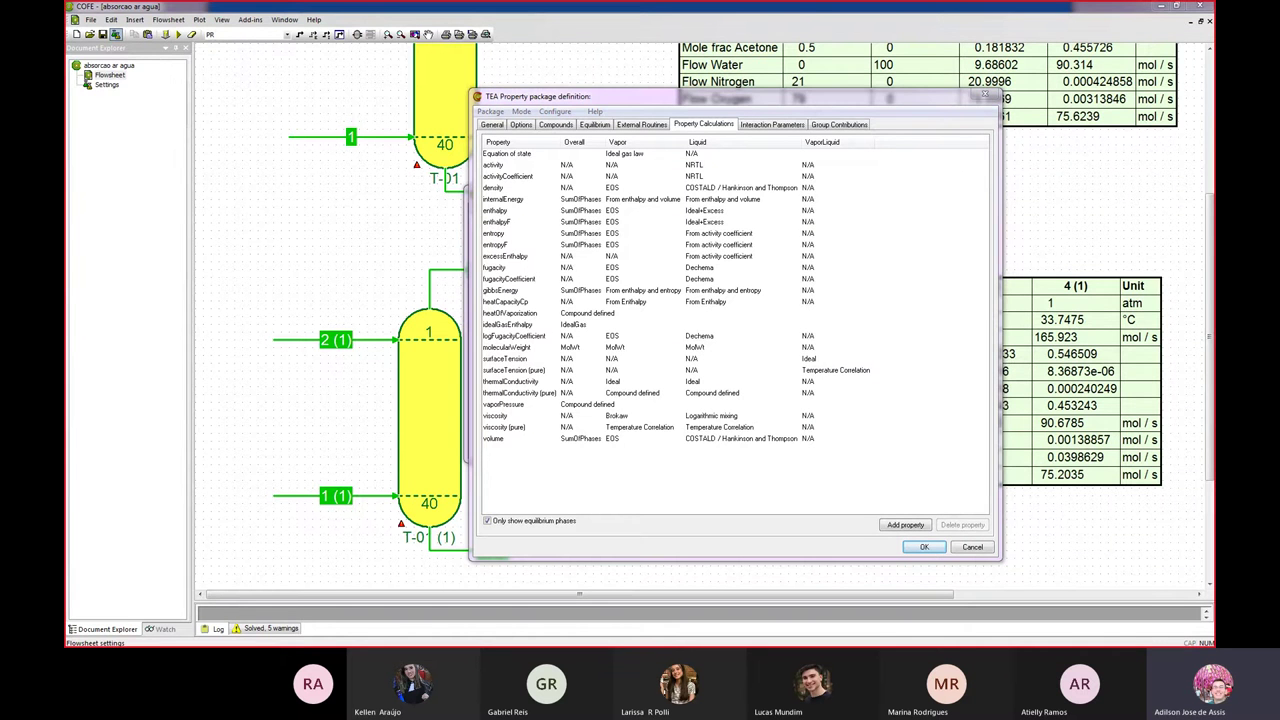
key(alt+Tab)
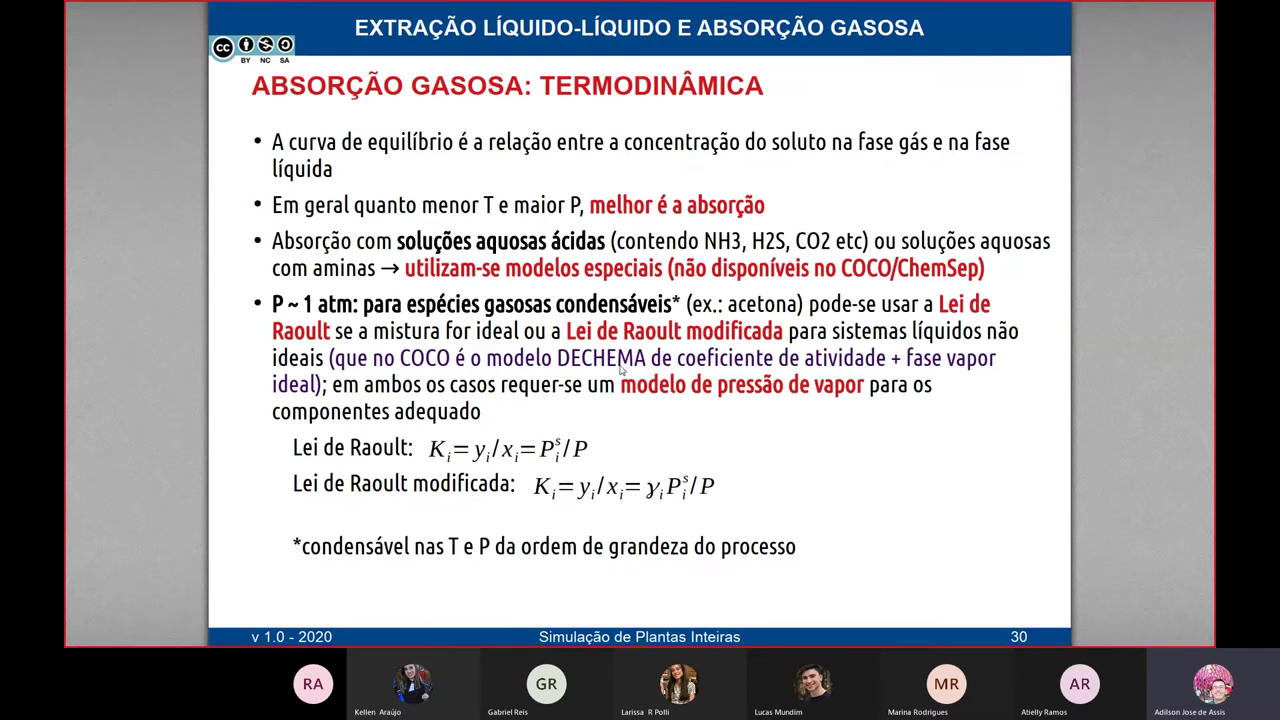
key(alt+Tab)
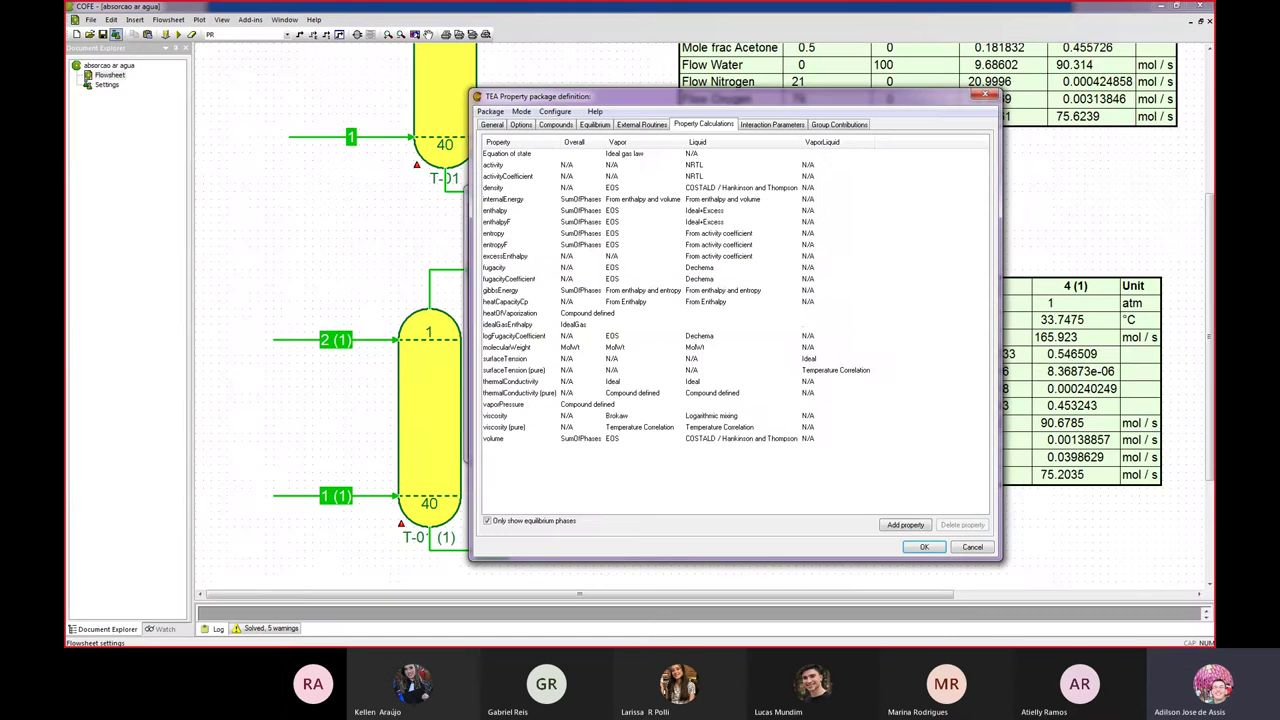
Examine the model options available for the liquid logFugacityCoefficient calculation, leaving Dechema selected.
click(704, 339)
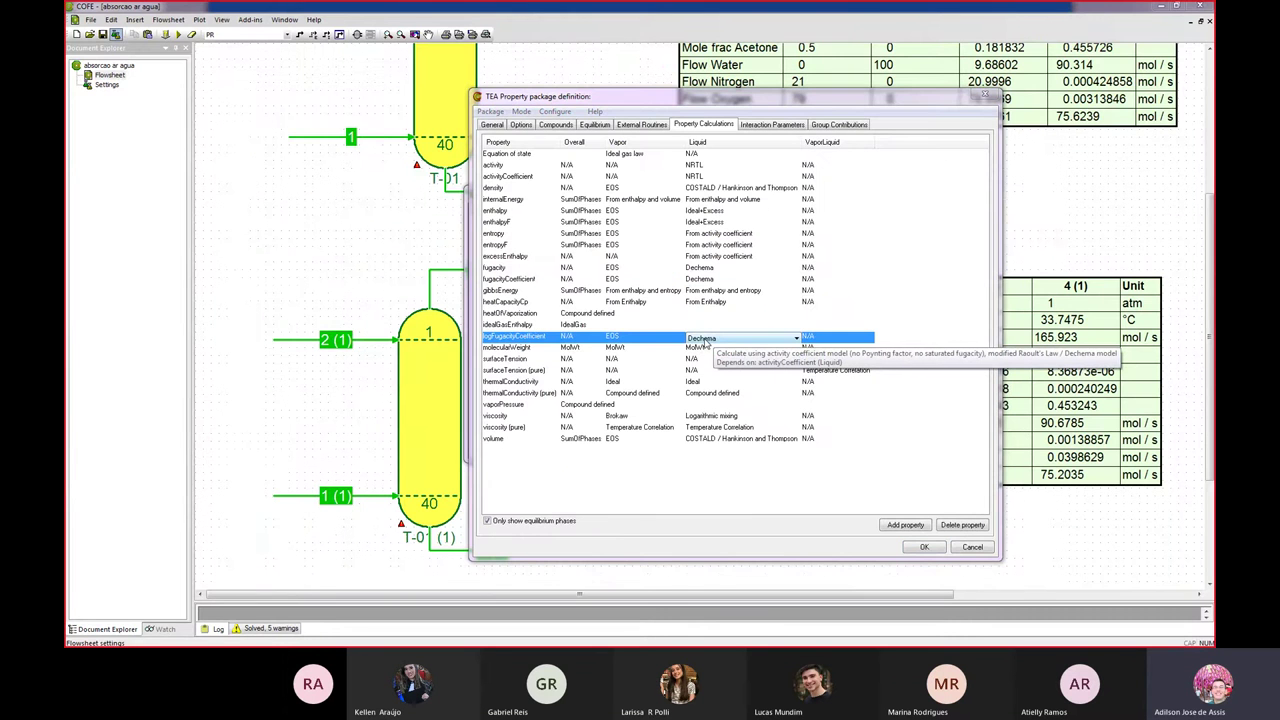
click(706, 341)
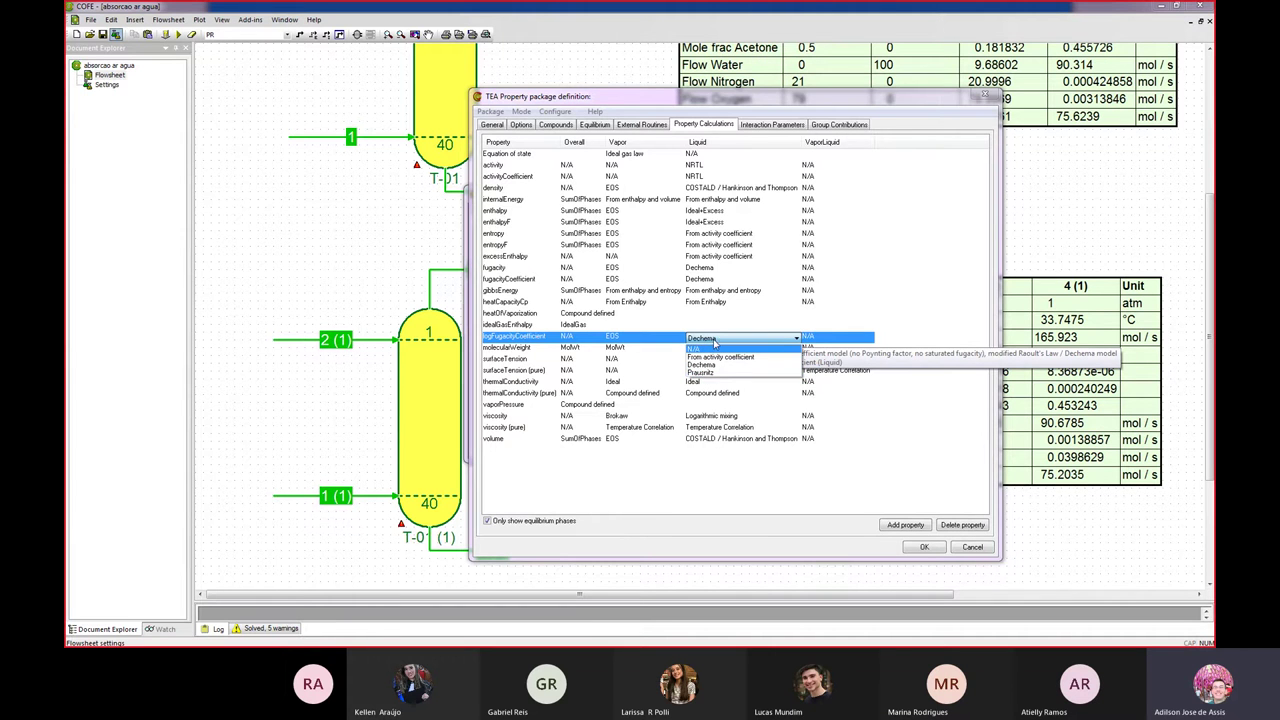
click(714, 346)
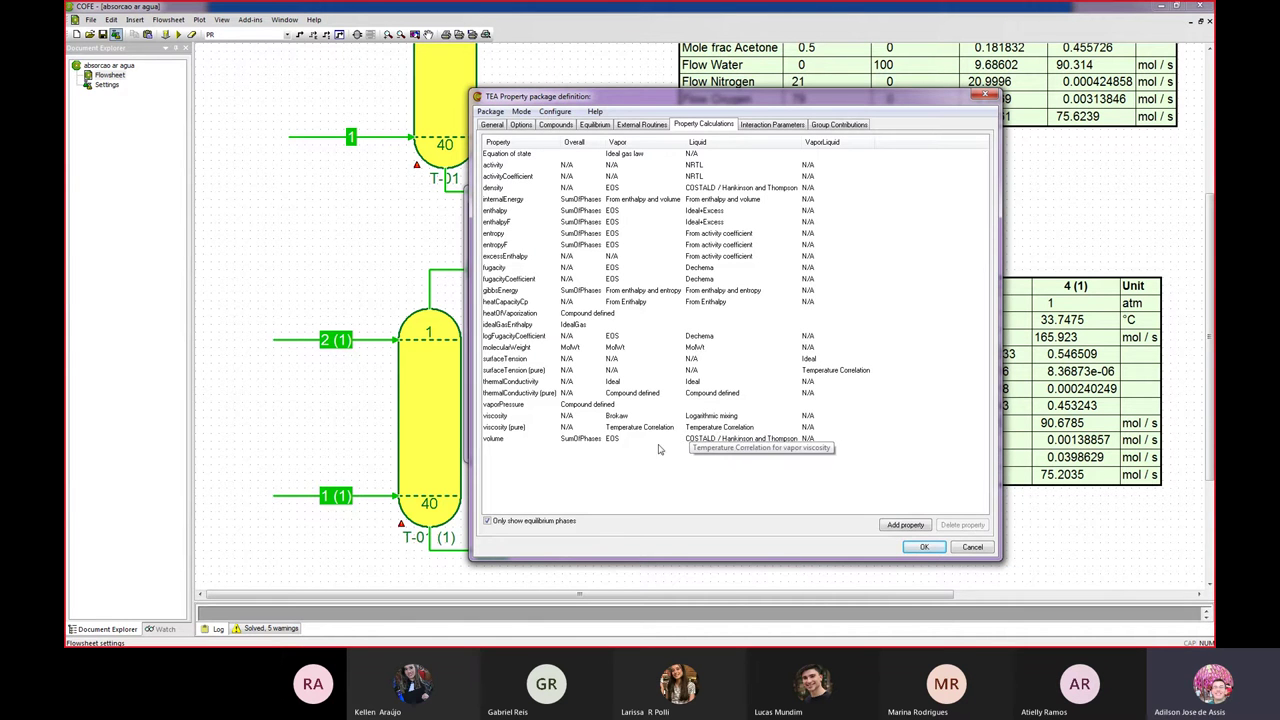
Select Compound defined for the vaporPressure calculation and accept the property package definition without discarding its changes.
click(572, 407)
click(581, 407)
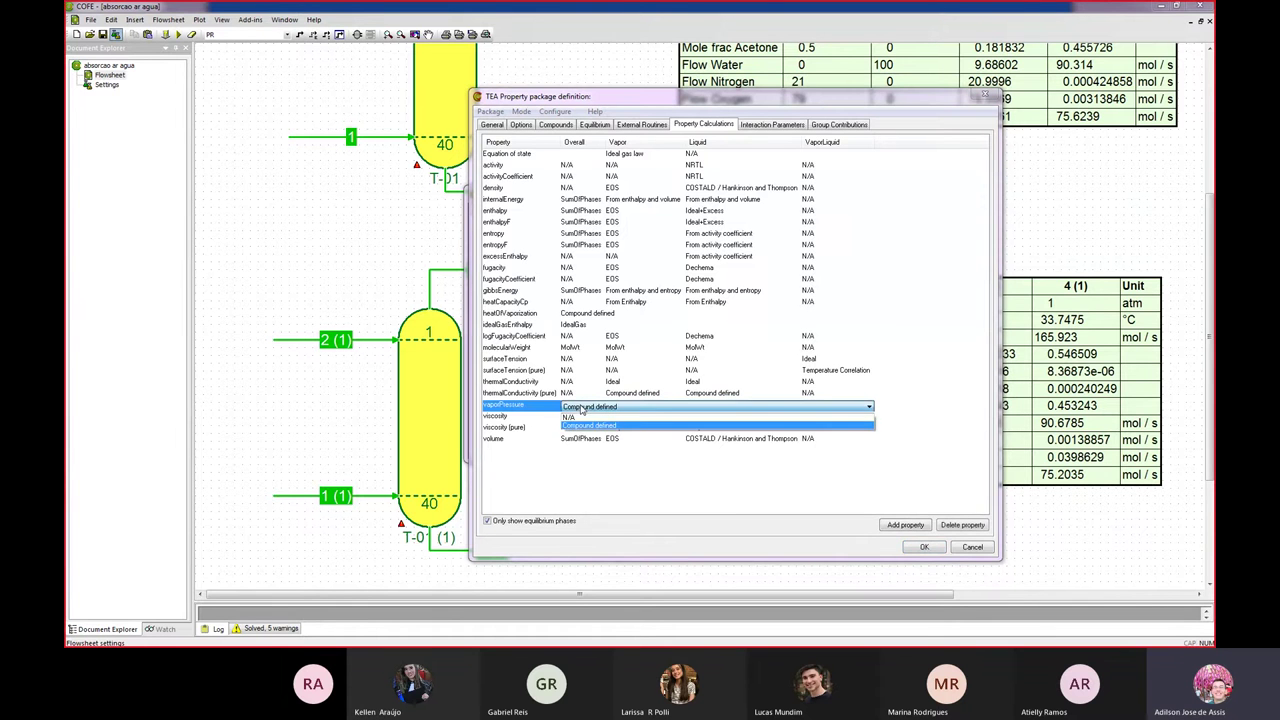
click(580, 427)
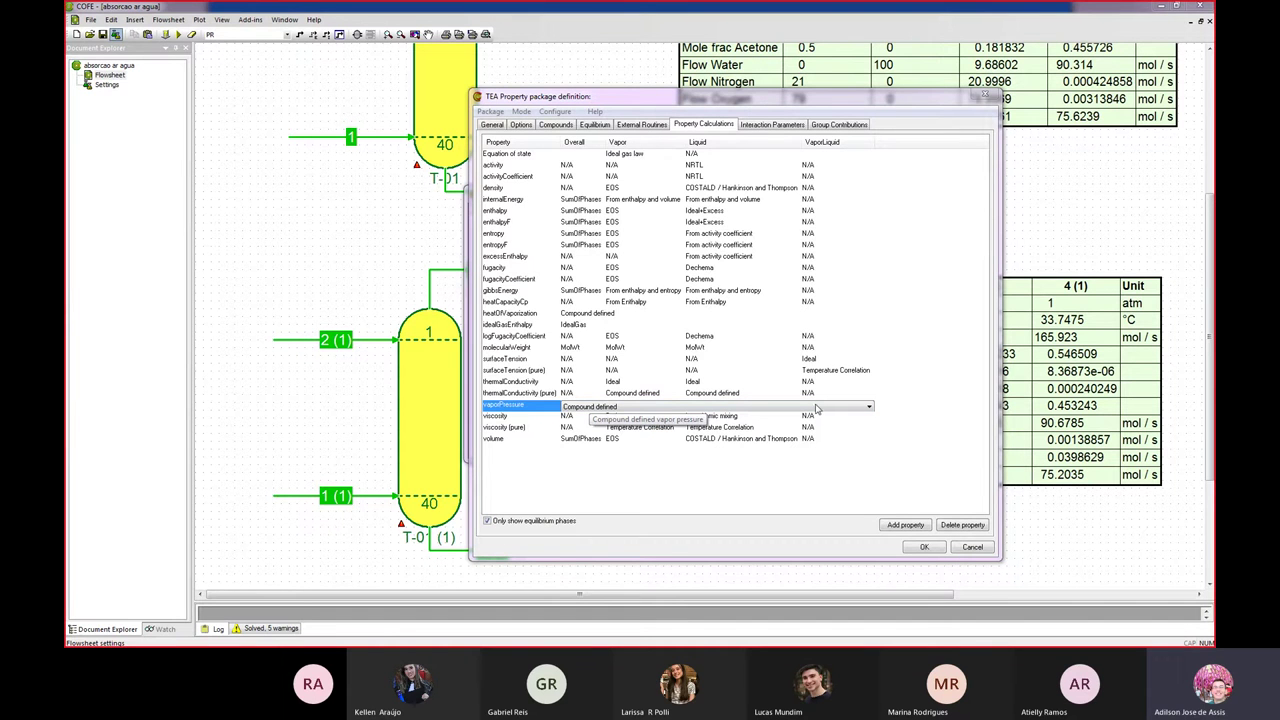
click(972, 548)
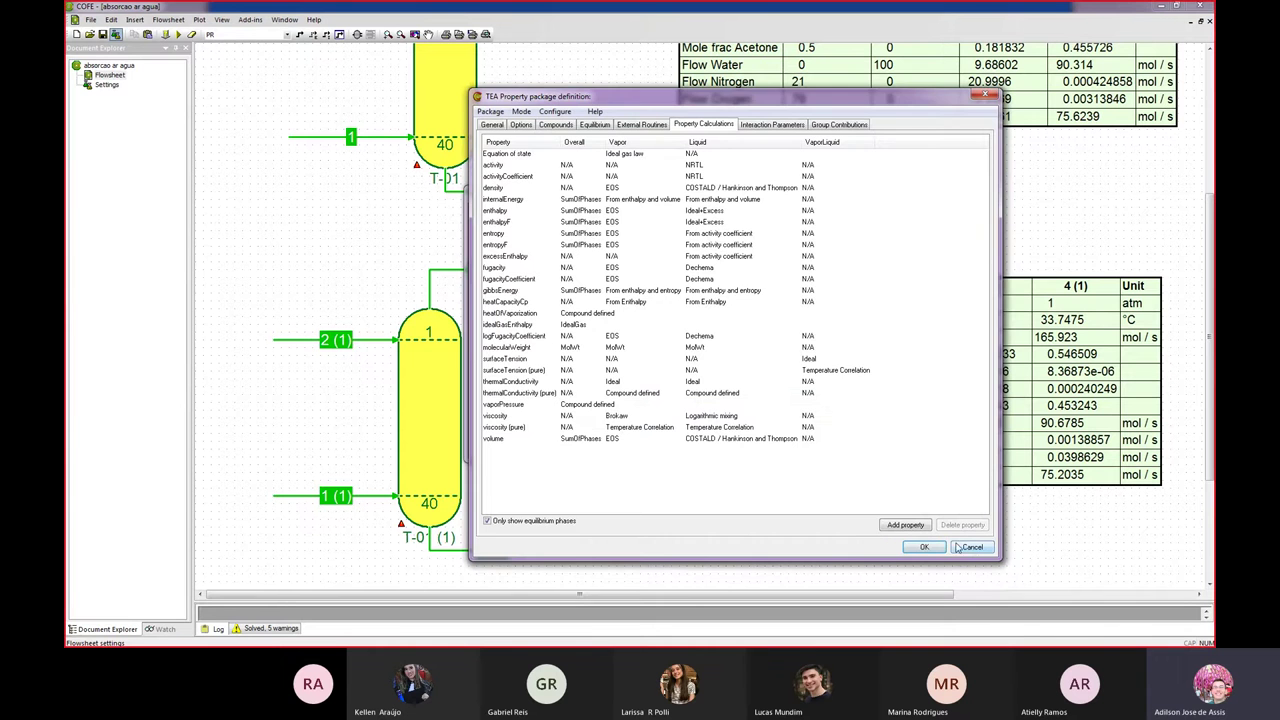
click(970, 552)
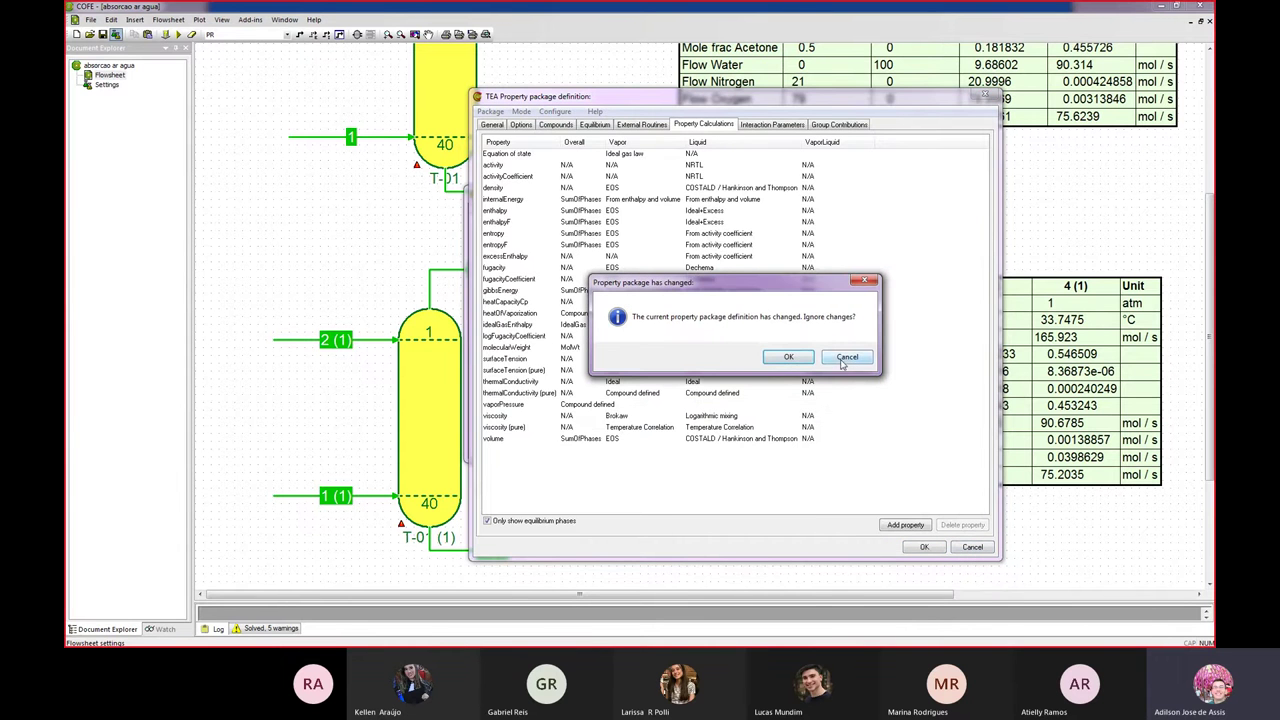
click(846, 357)
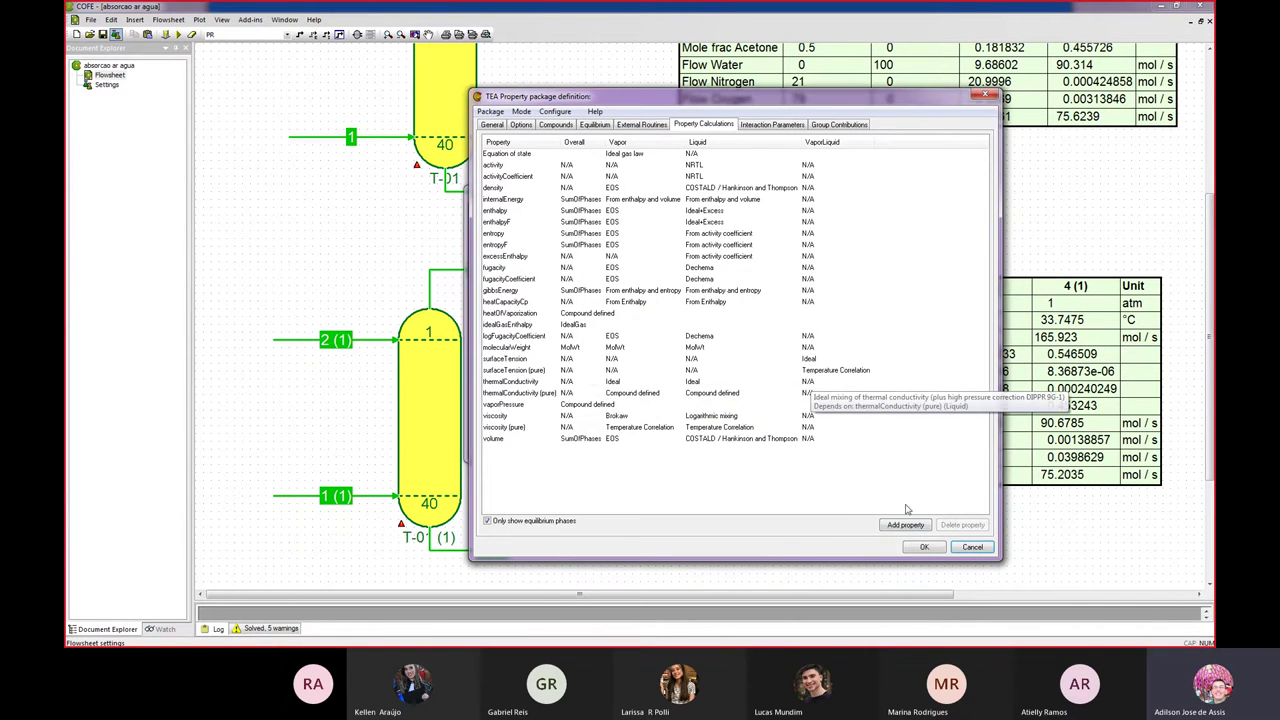
click(924, 548)
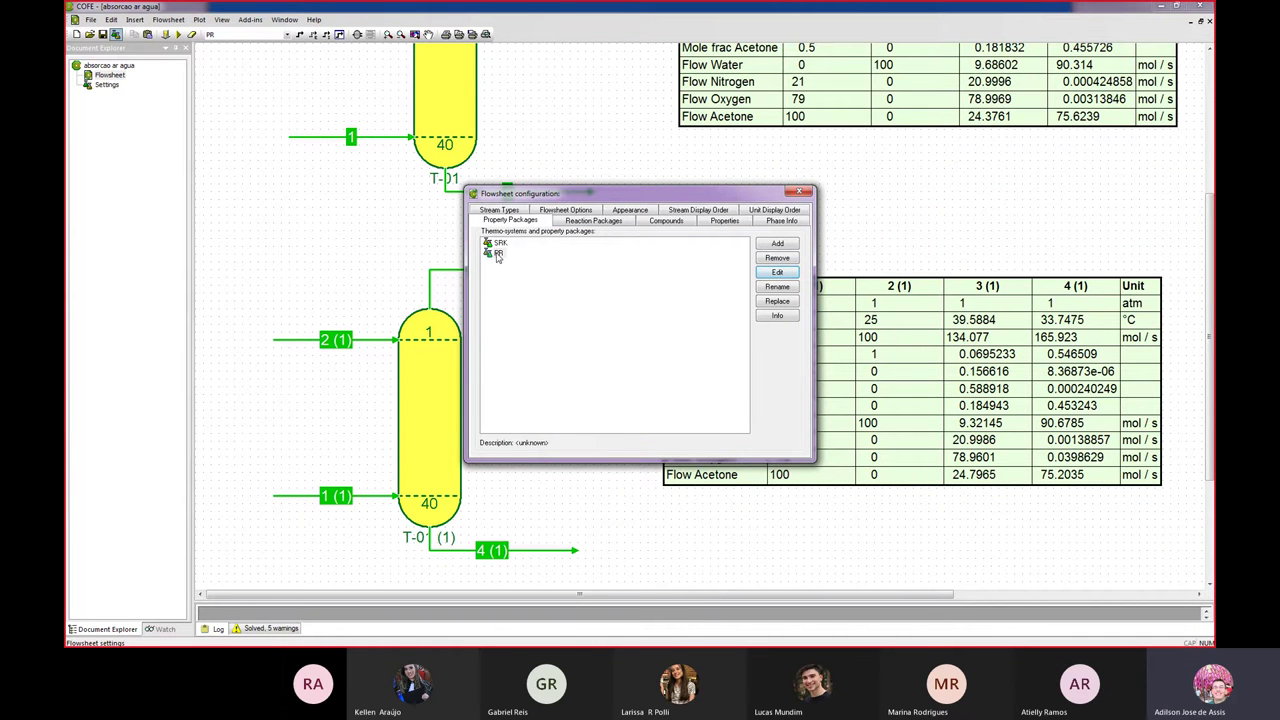
Reopen the full definition of the PR property package and examine its compounds' property correlations, including vapor pressure.
click(661, 224)
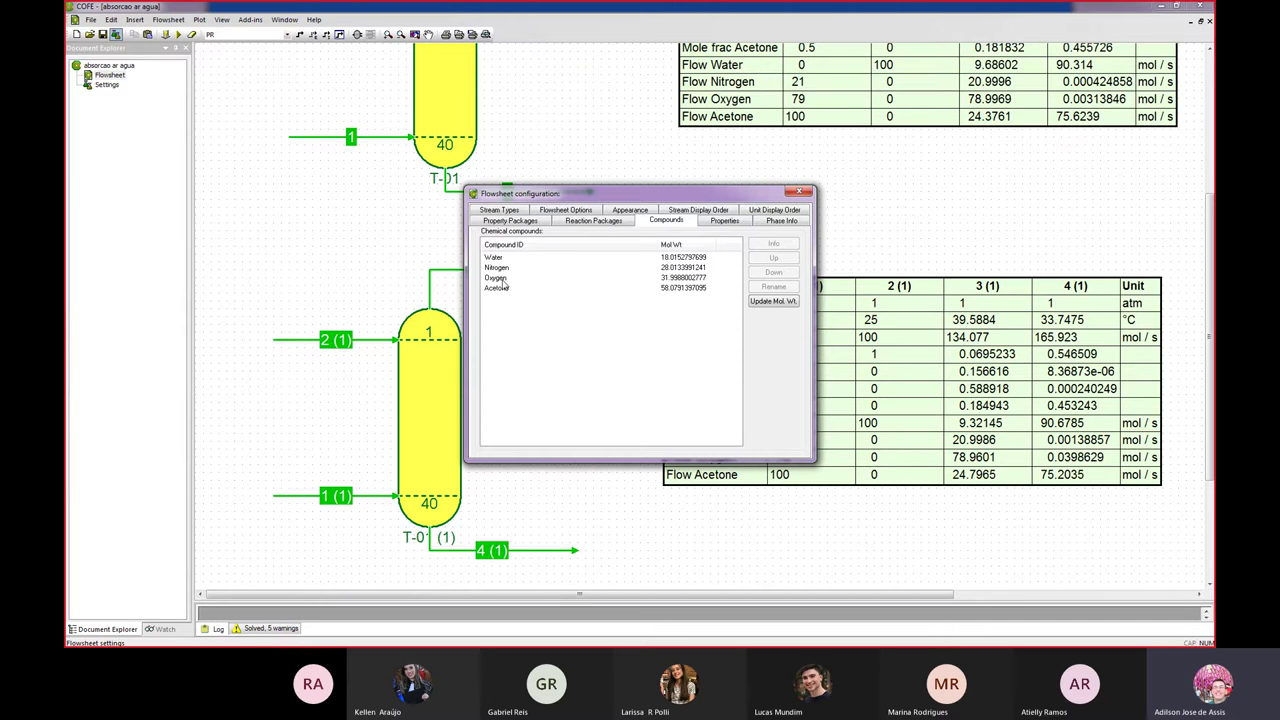
click(507, 224)
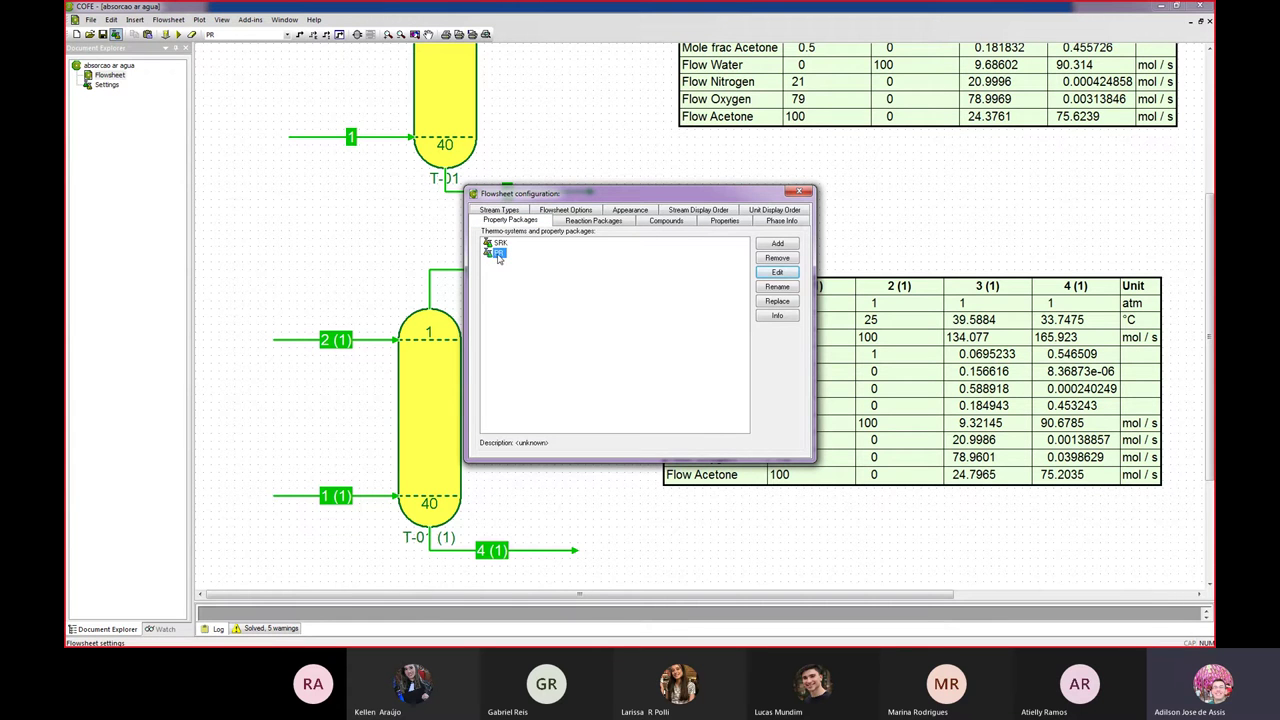
click(498, 254)
click(778, 273)
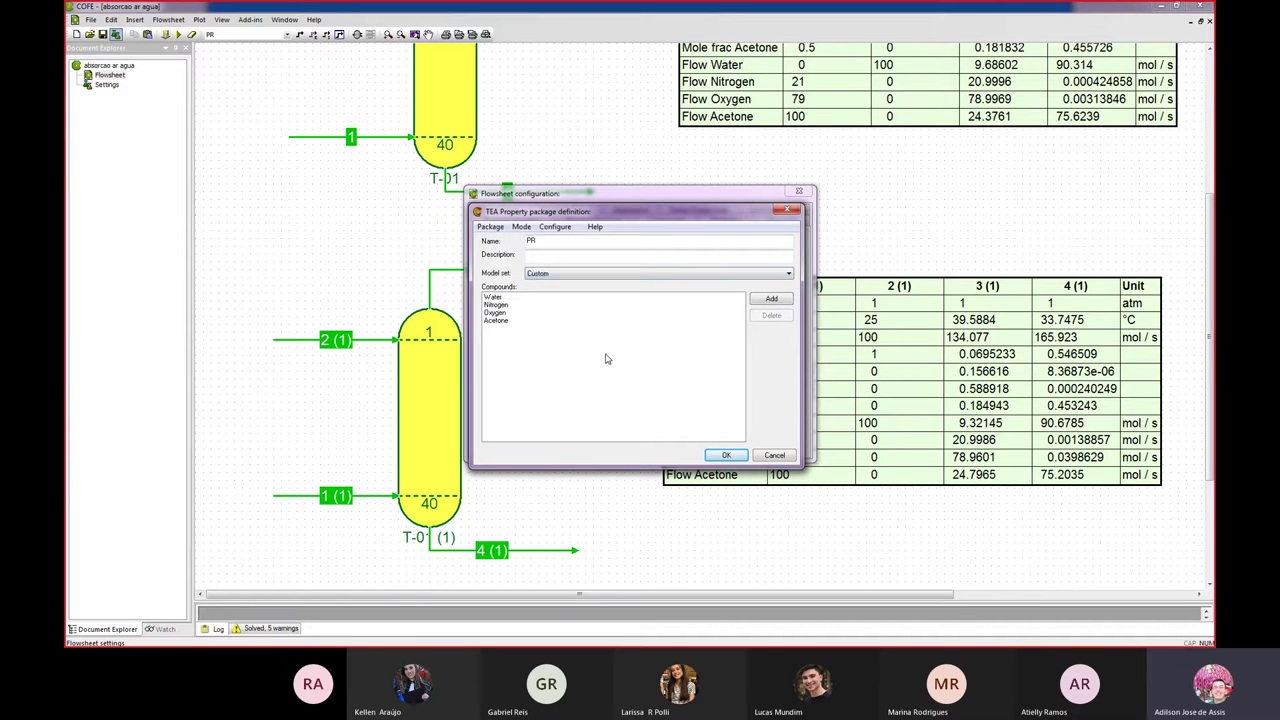
click(518, 228)
click(540, 256)
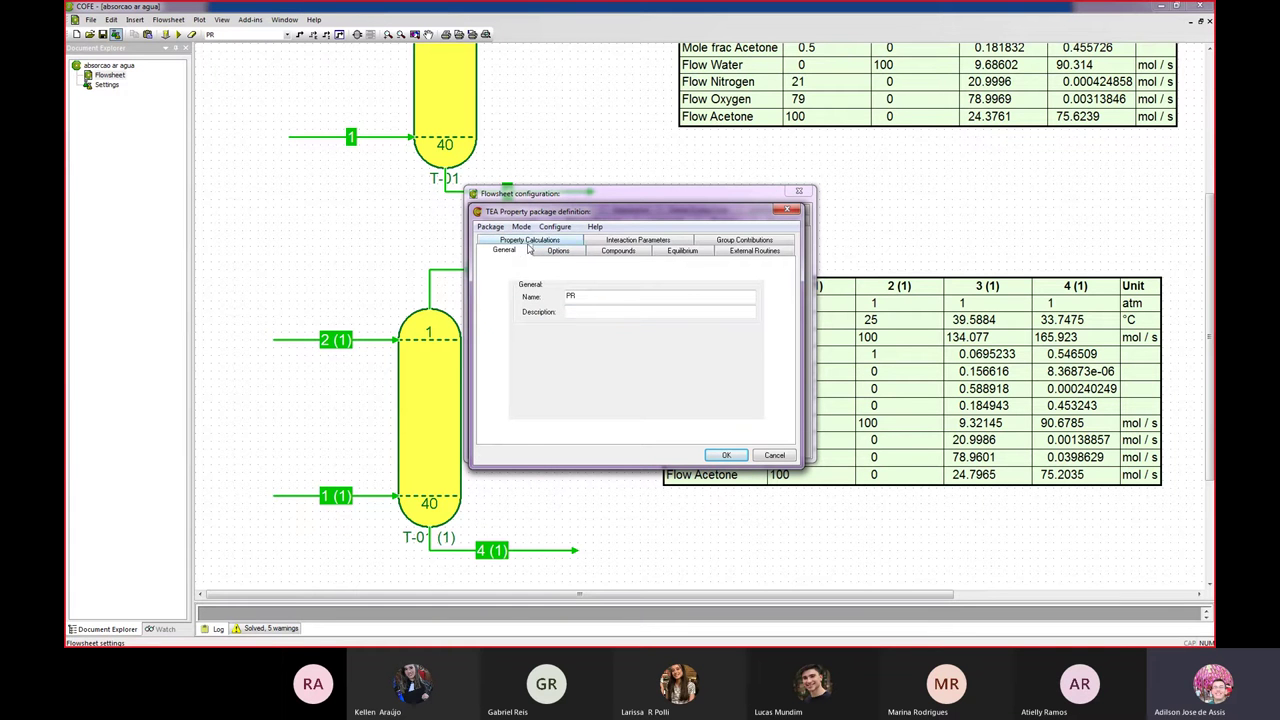
click(540, 244)
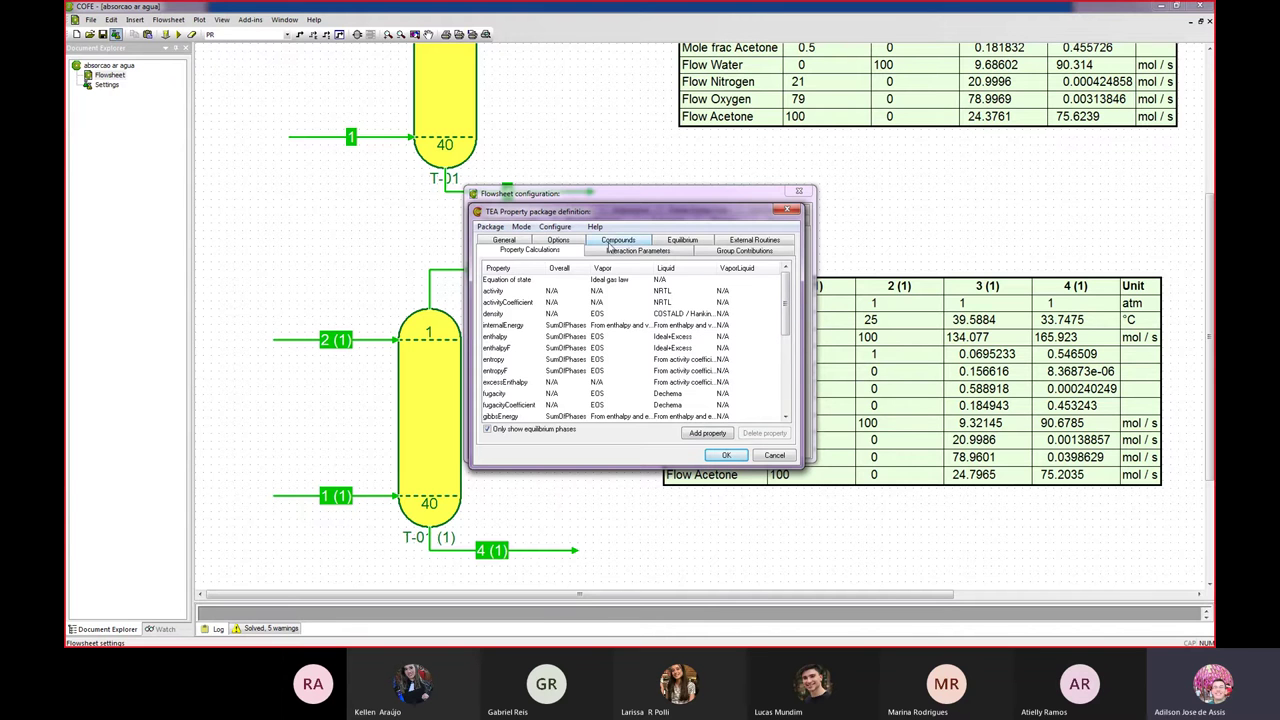
click(622, 241)
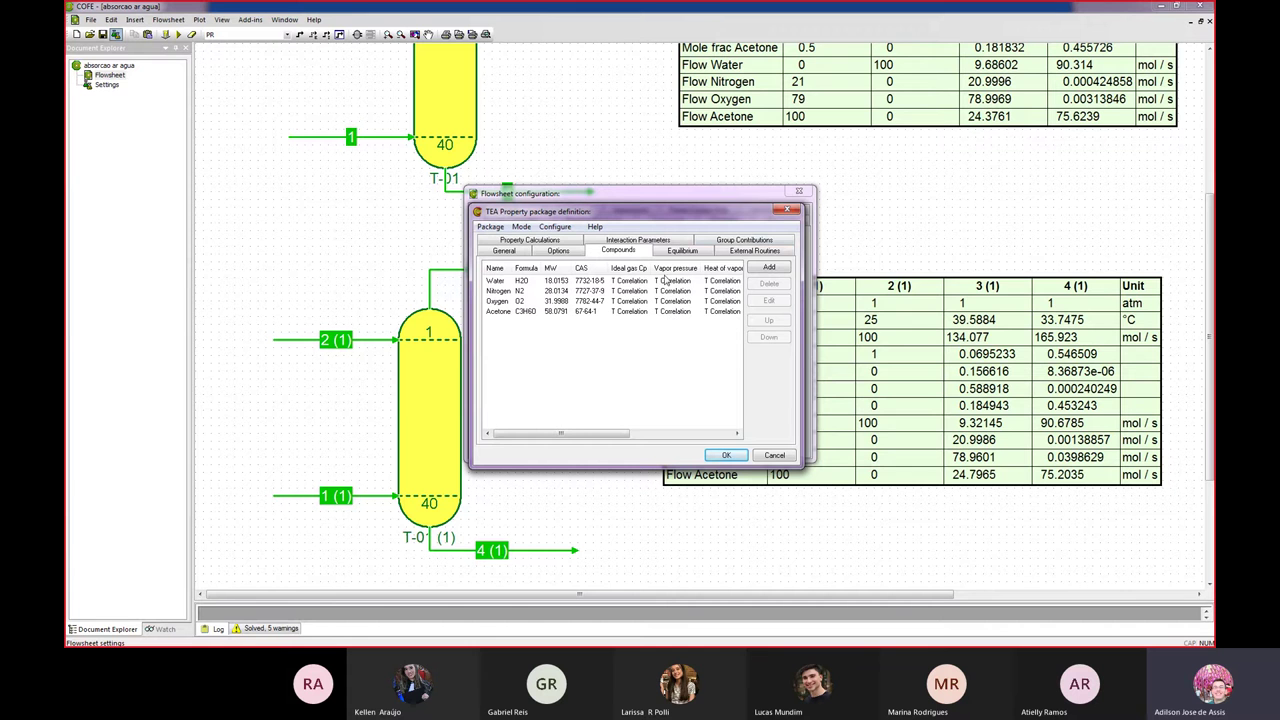
Widen the property package definition window and set the vapor pressure correlation of water, nitrogen and oxygen to Antoine.
drag(803, 236, 1080, 236)
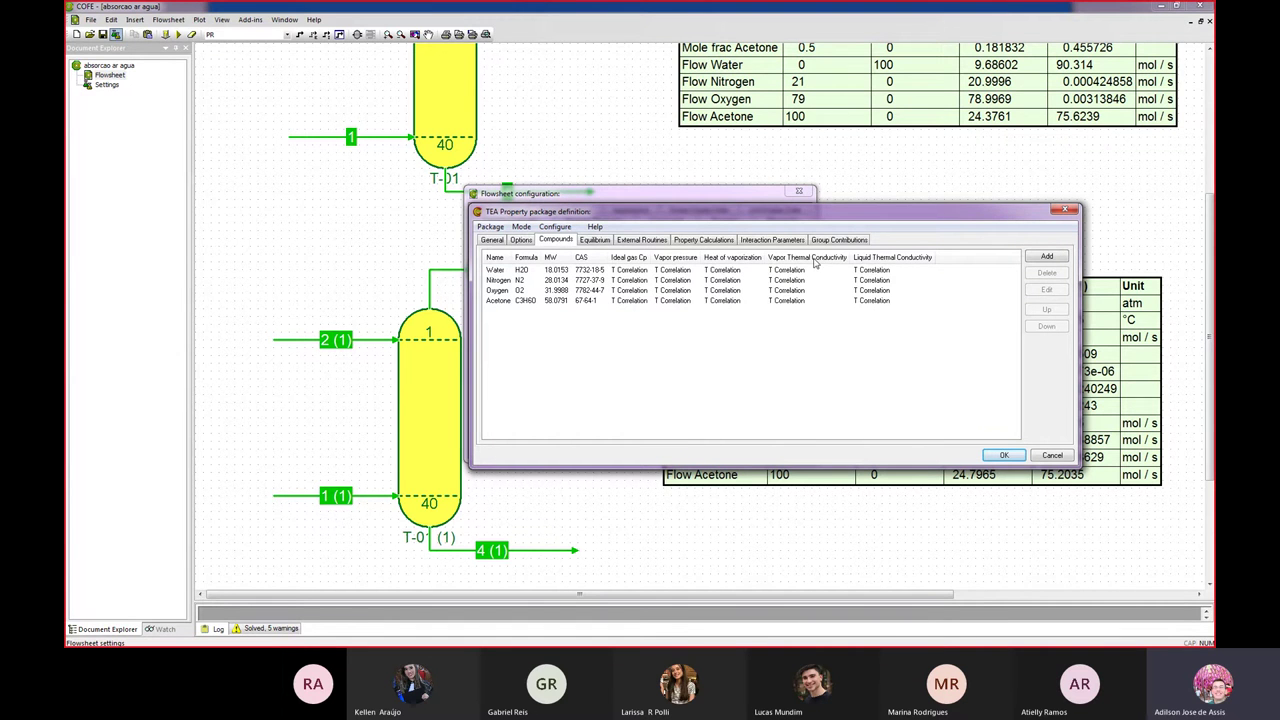
click(676, 271)
click(676, 271)
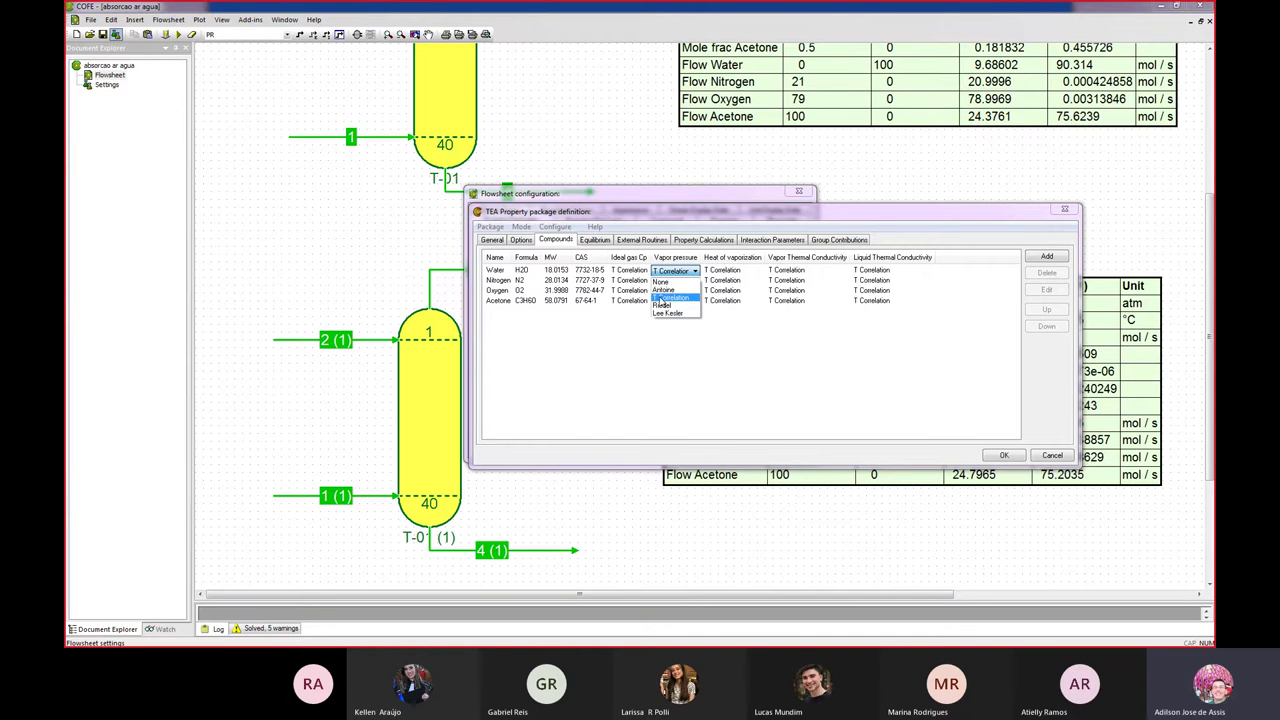
click(664, 289)
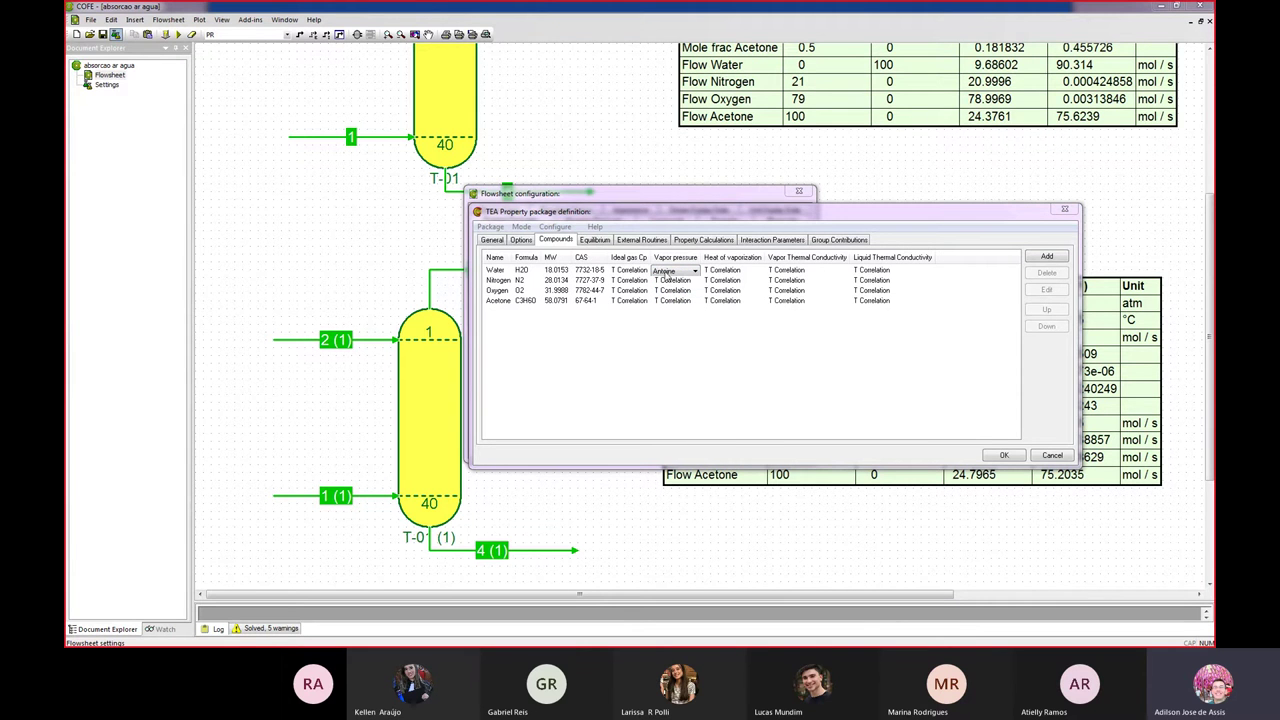
click(671, 315)
Switch to the slides and review the gas absorption thermodynamics pages on Raoult's law and Henry's law.
key(alt+Tab)
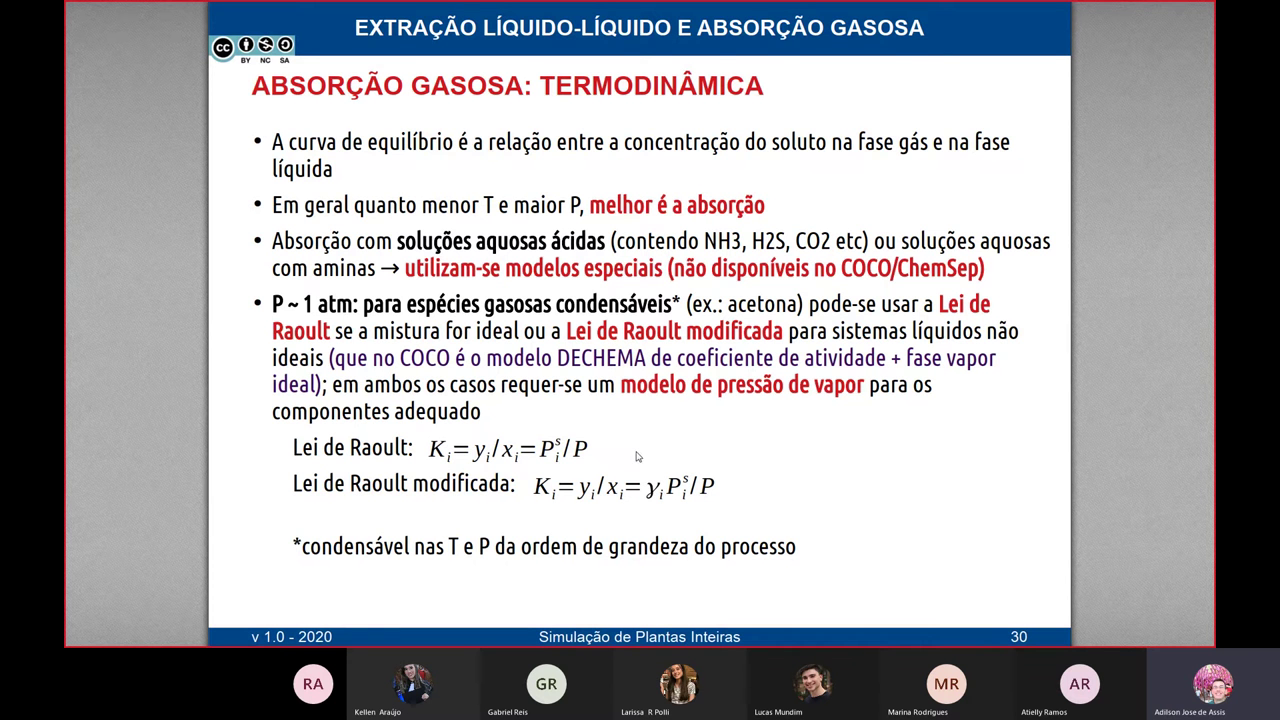
click(590, 455)
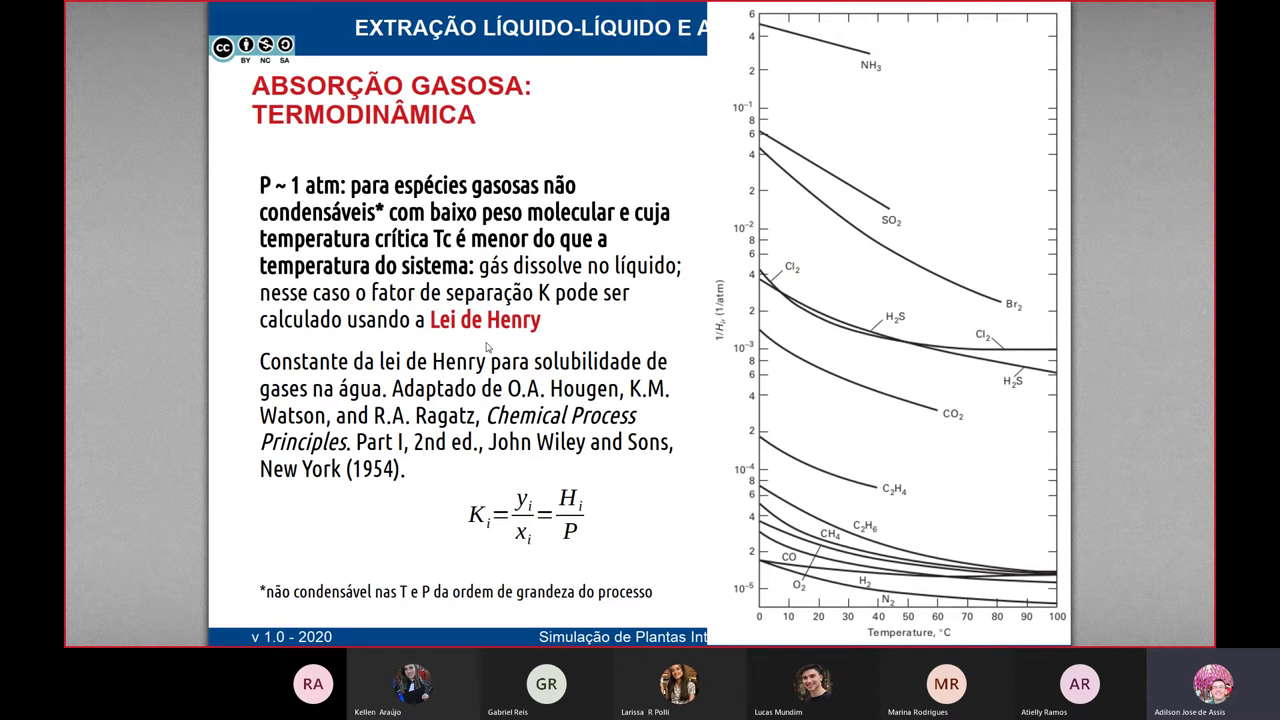
key(Left)
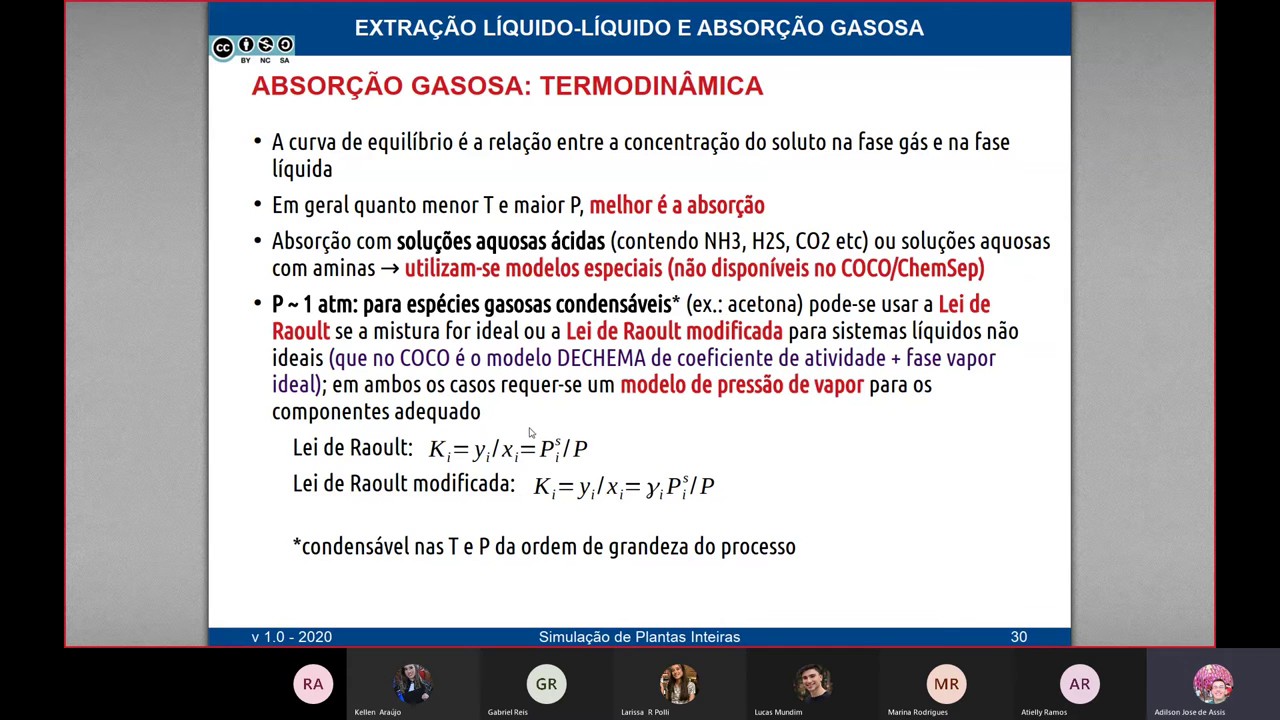
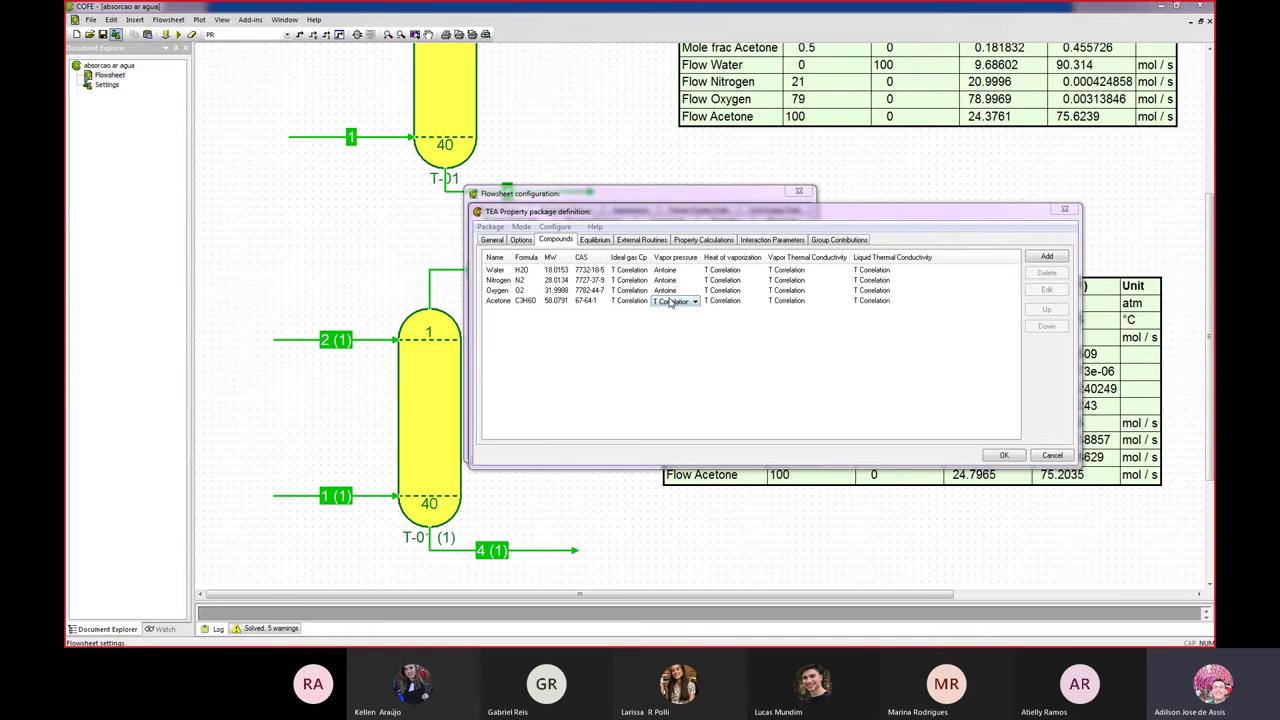
Set acetone's vapor pressure correlation to Antoine, accept the property package definition and solve the flowsheet again.
click(670, 302)
click(671, 321)
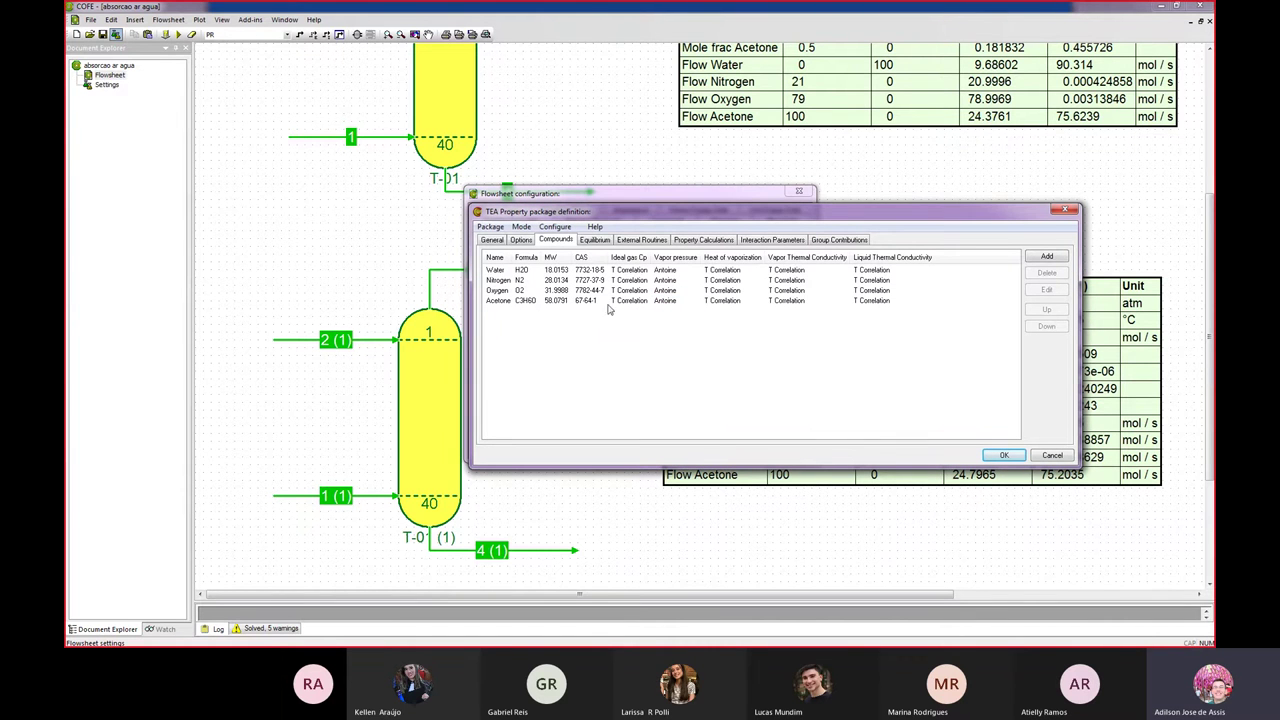
click(1005, 456)
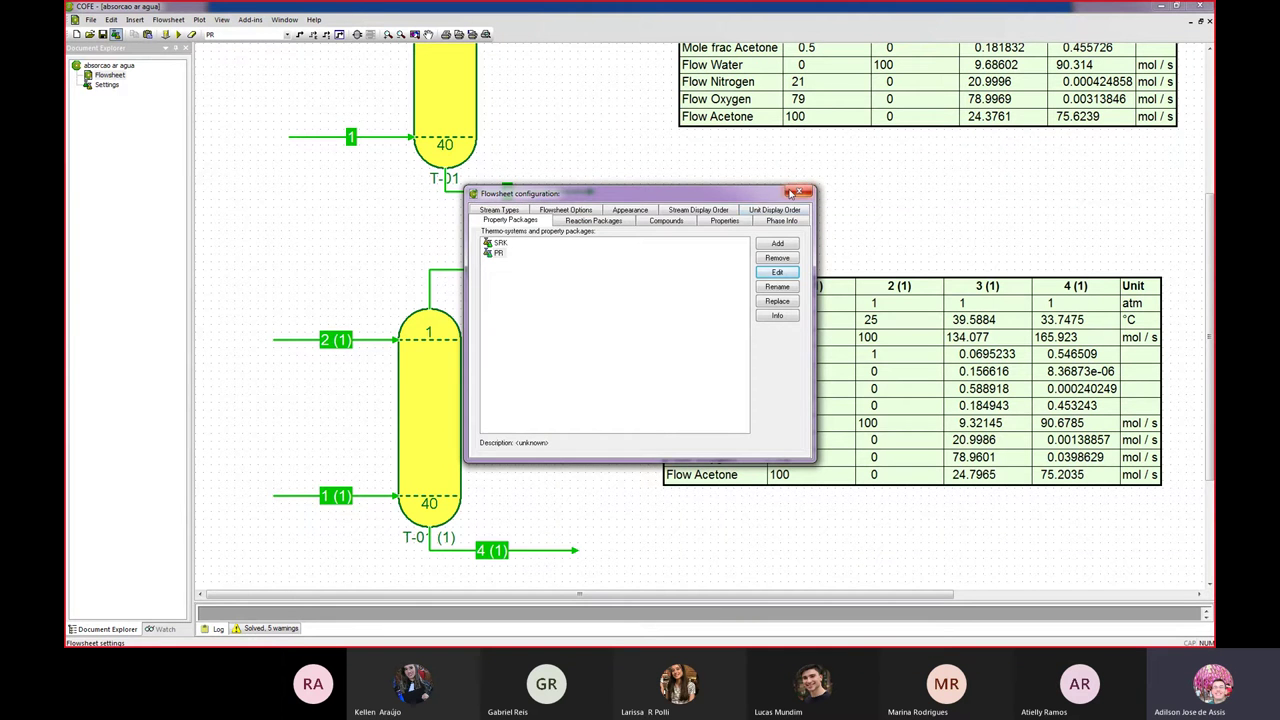
click(799, 192)
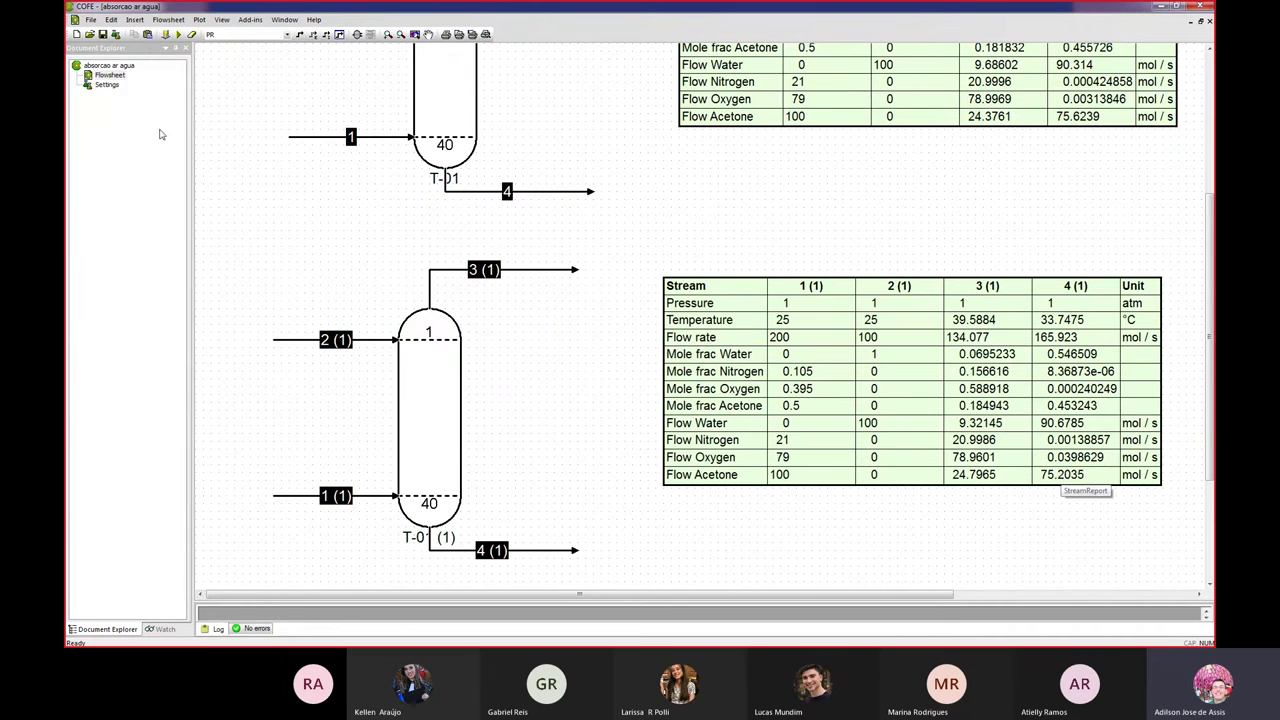
click(178, 34)
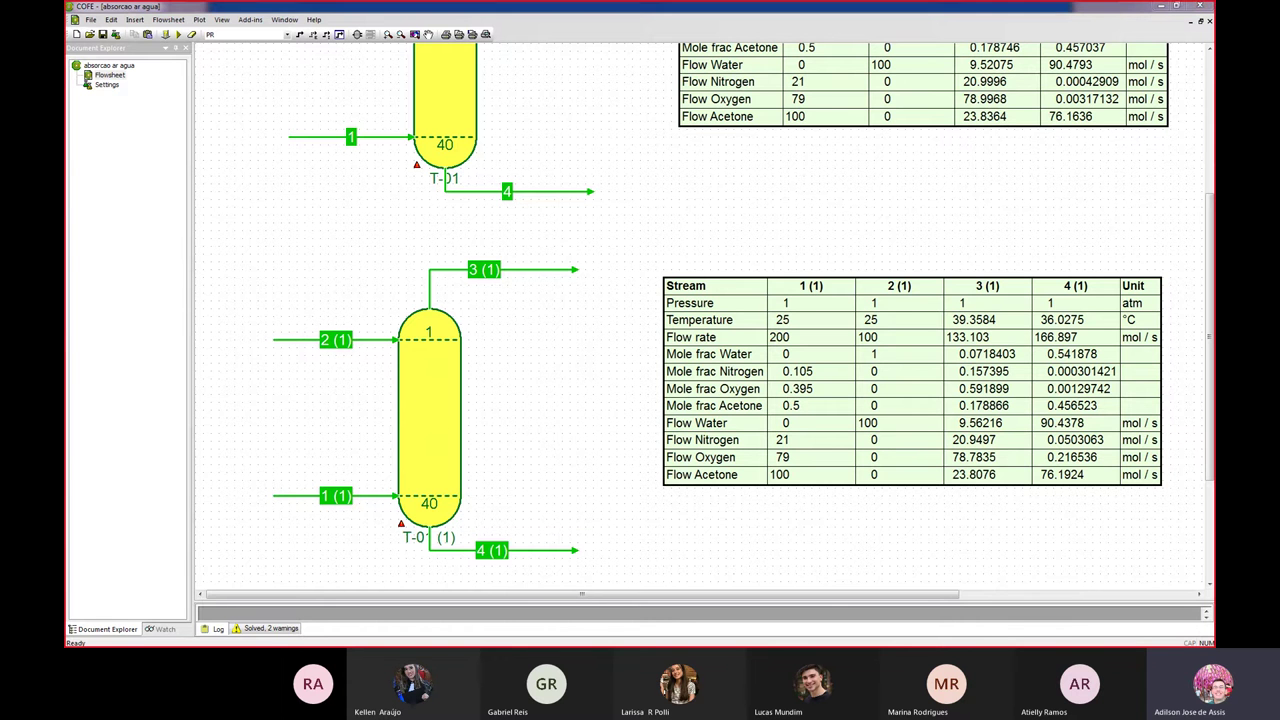
Compare the slides' condition for condensable gases with the Henry's law condition for non-condensable gases, and return to the COFE flowsheet.
key(alt+Tab)
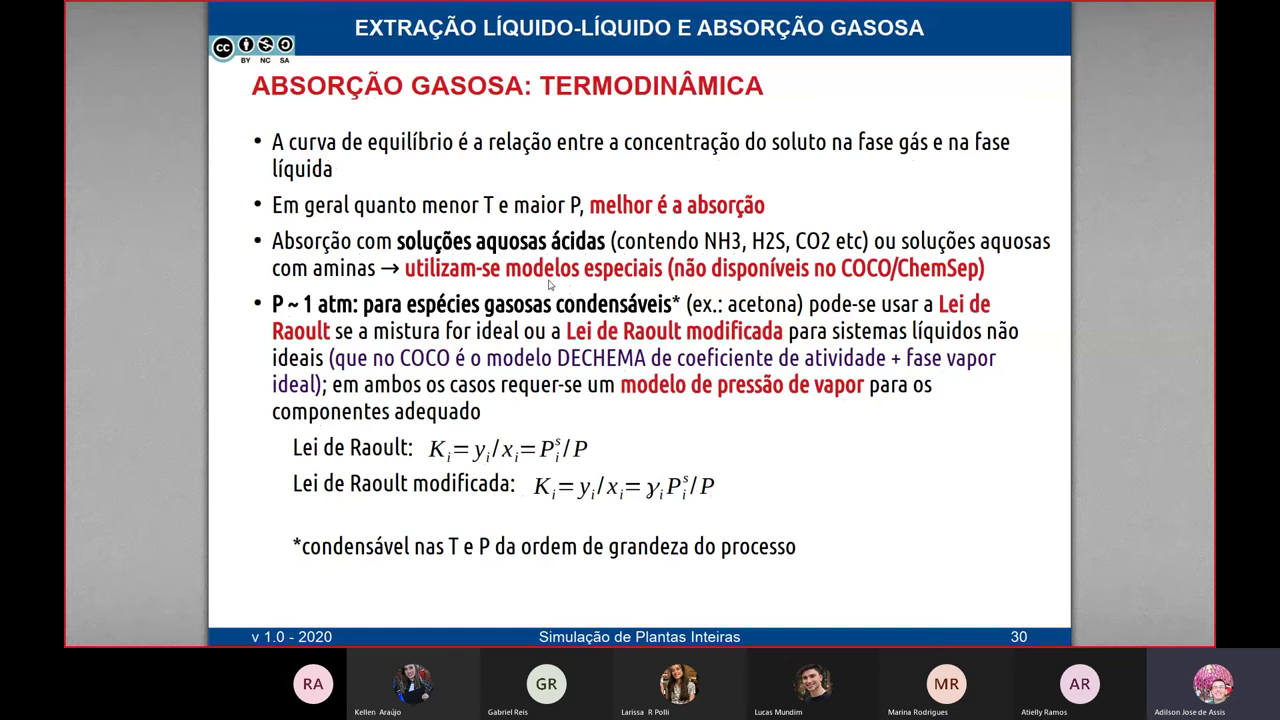
key(Page_Down)
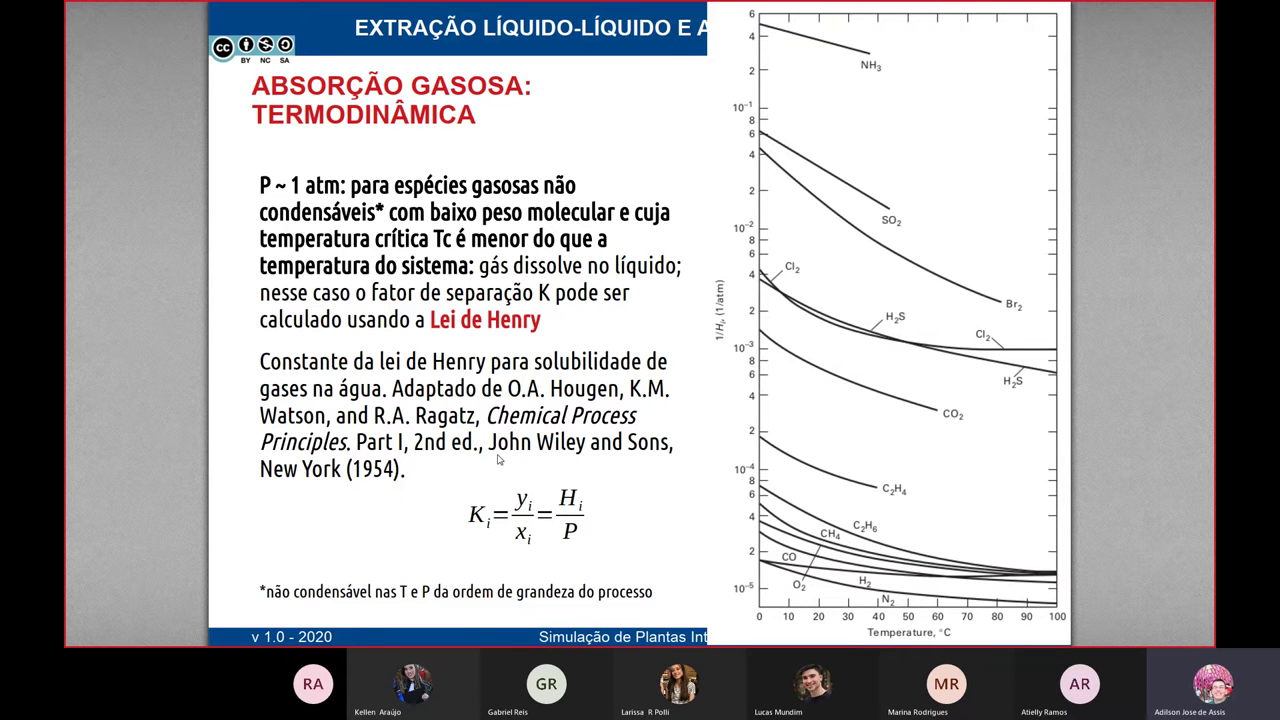
key(Left)
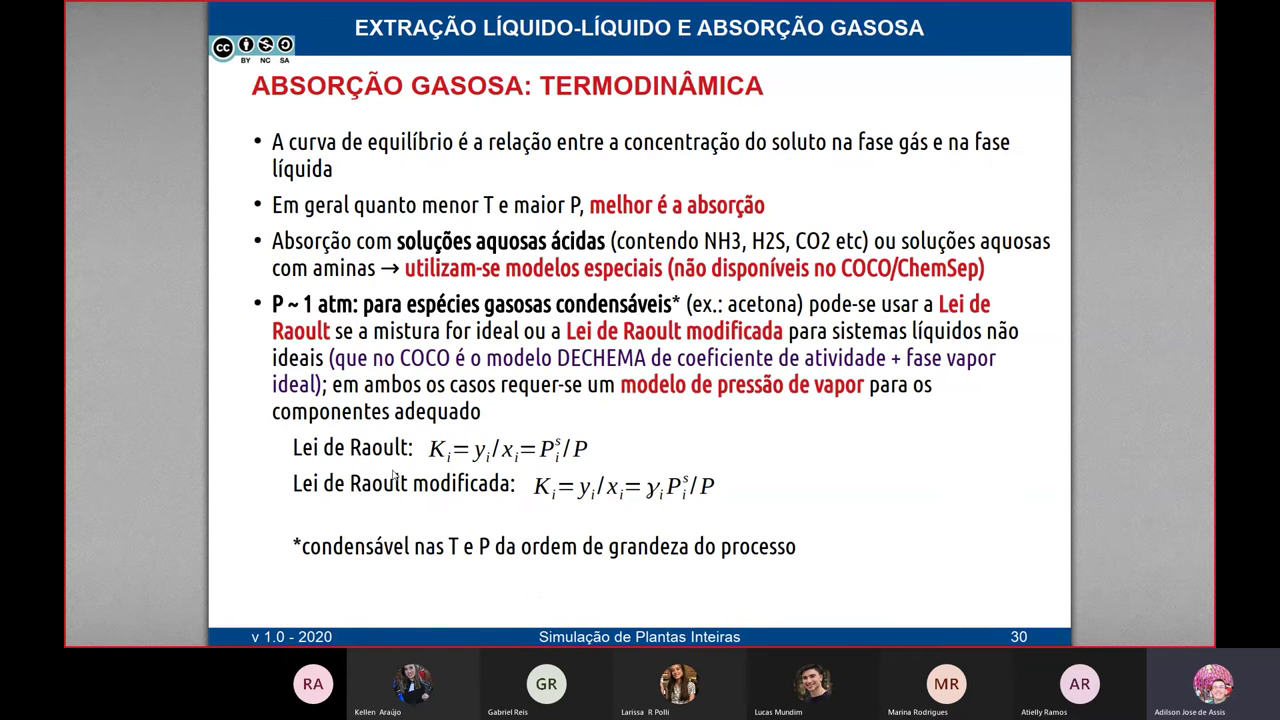
key(Right)
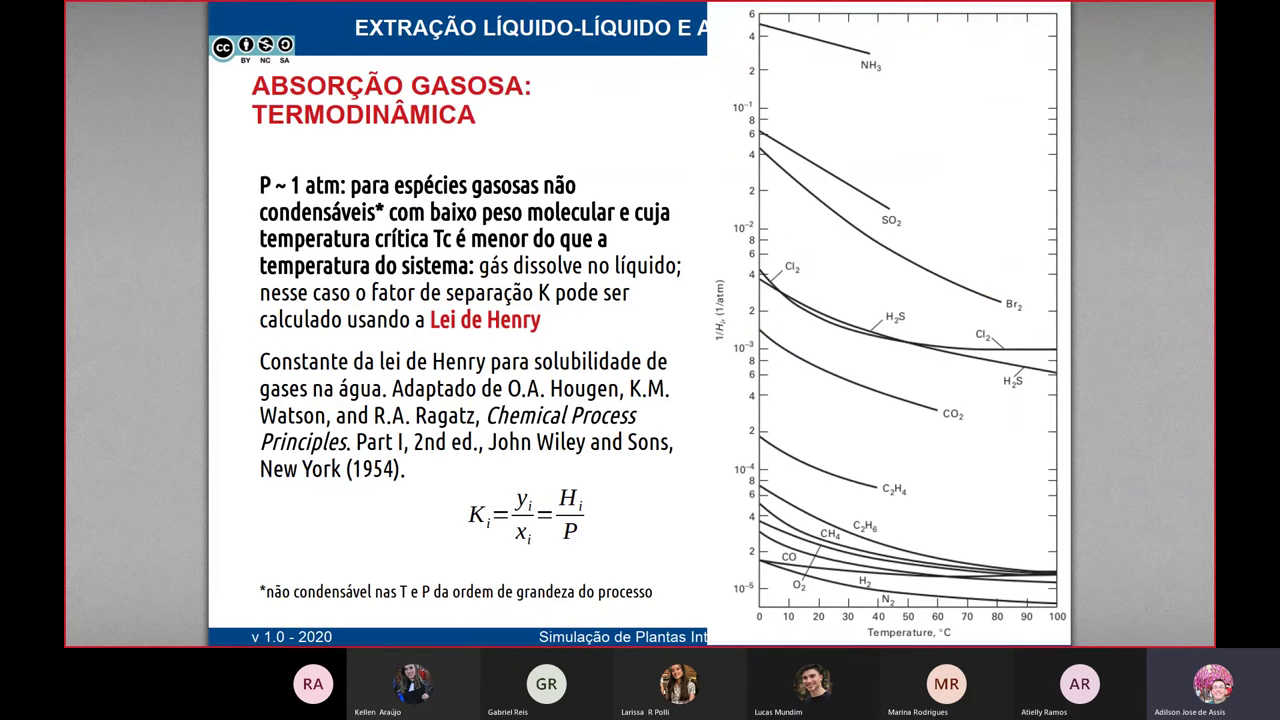
key(alt+Tab)
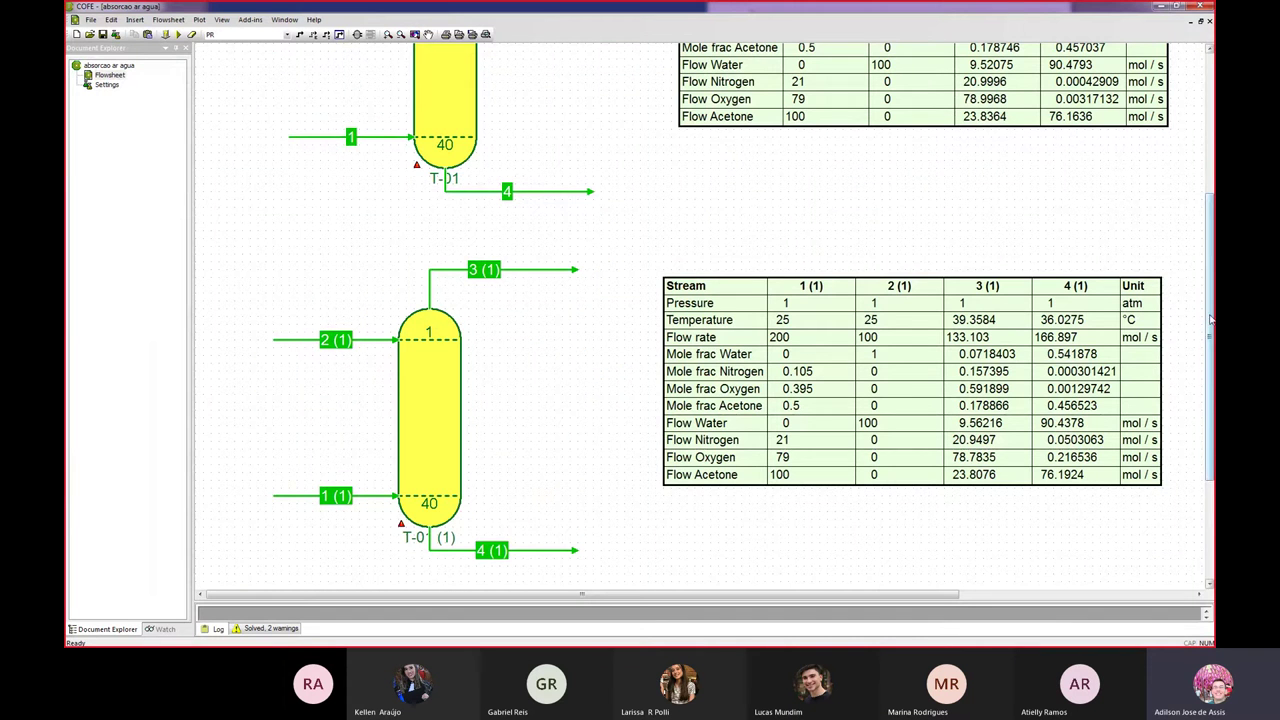
Open column T-01 in ChemSep and examine its CAPE-OPEN Properties option and its own thermodynamic model settings.
scroll(1208, 320, up, 3)
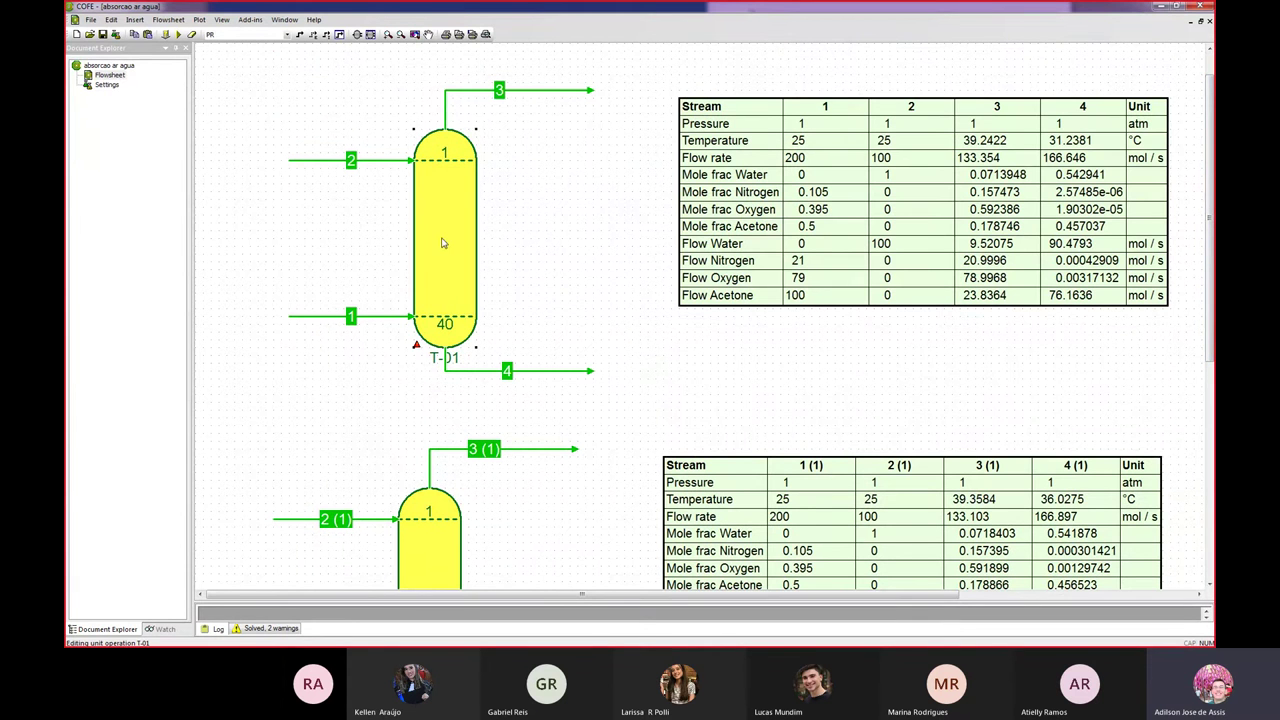
double_click(443, 242)
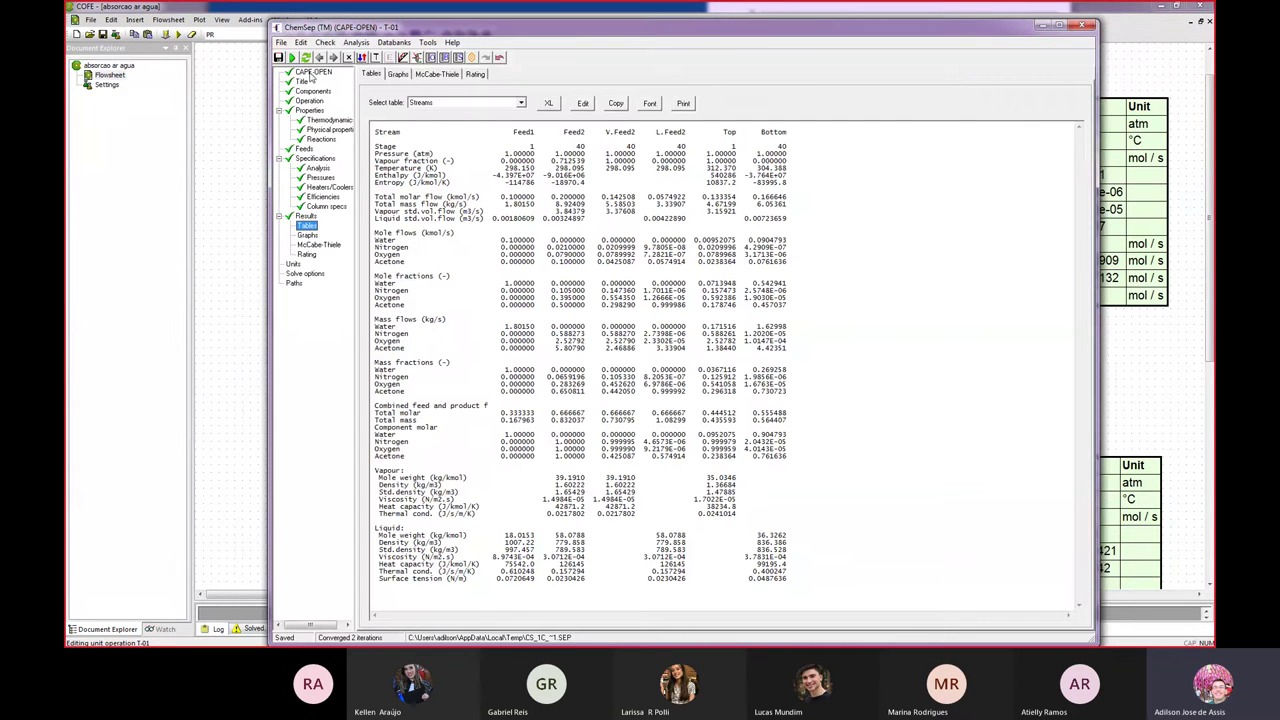
click(312, 74)
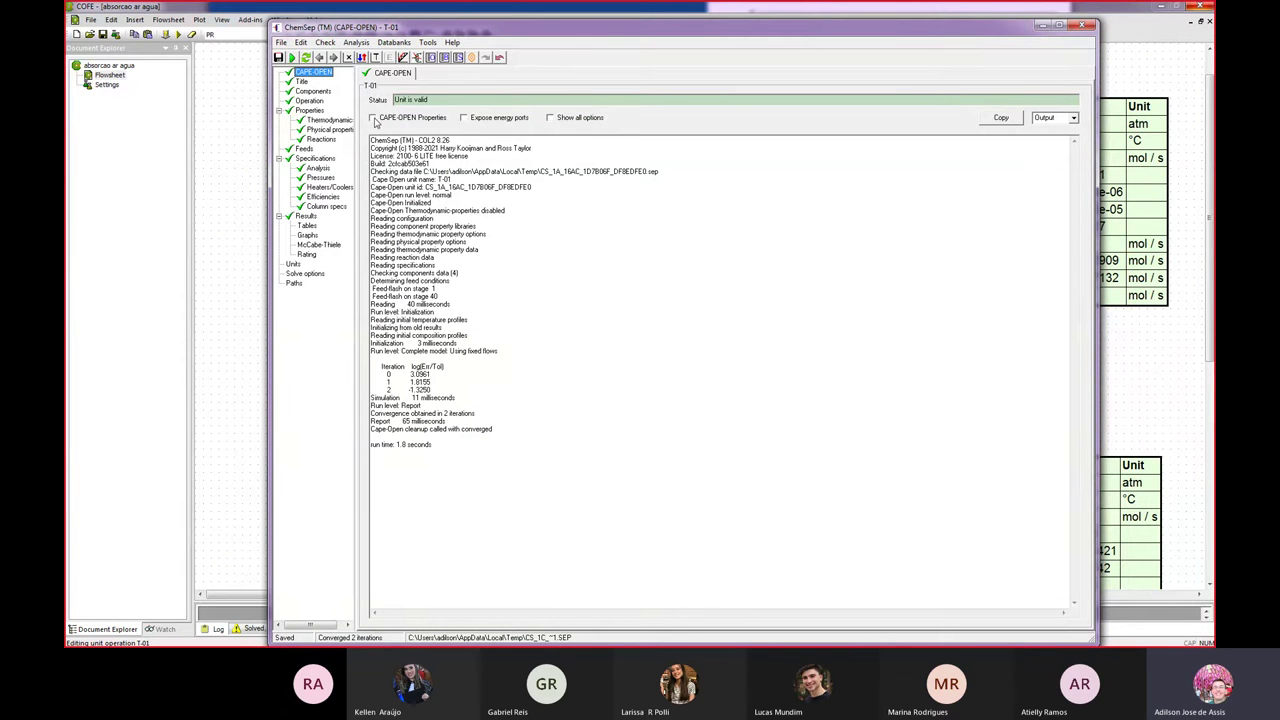
click(334, 120)
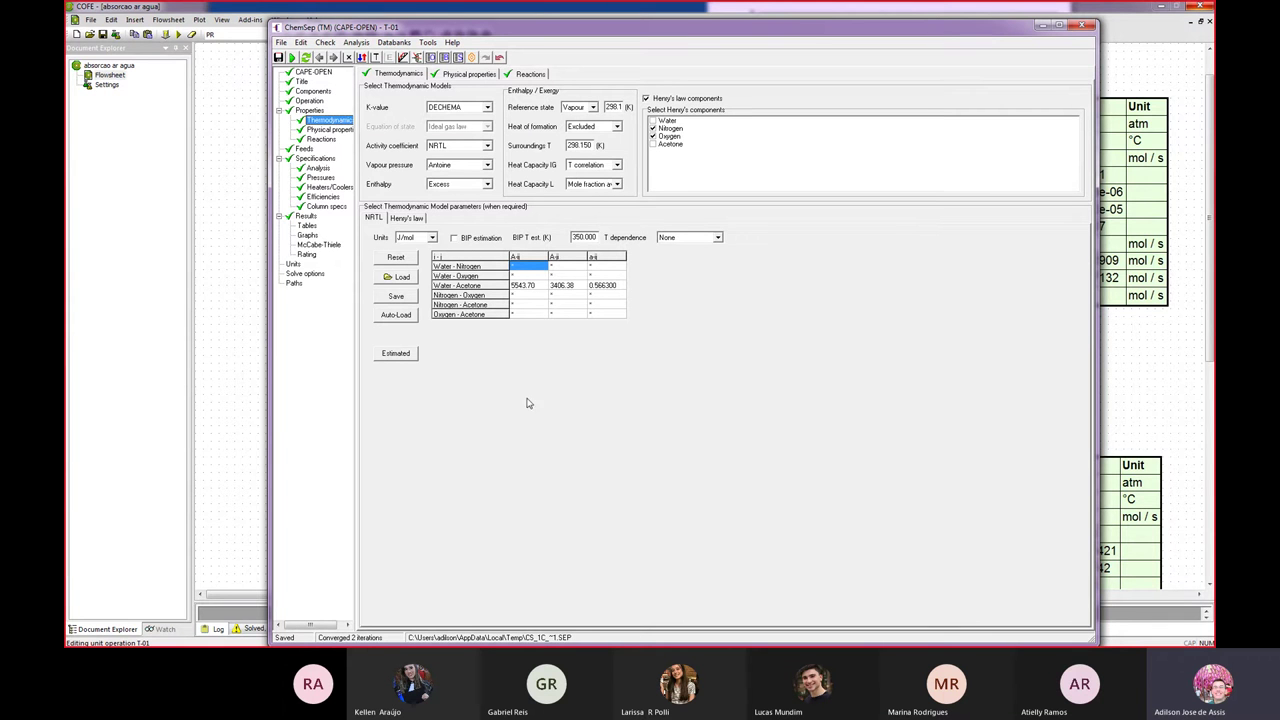
click(314, 75)
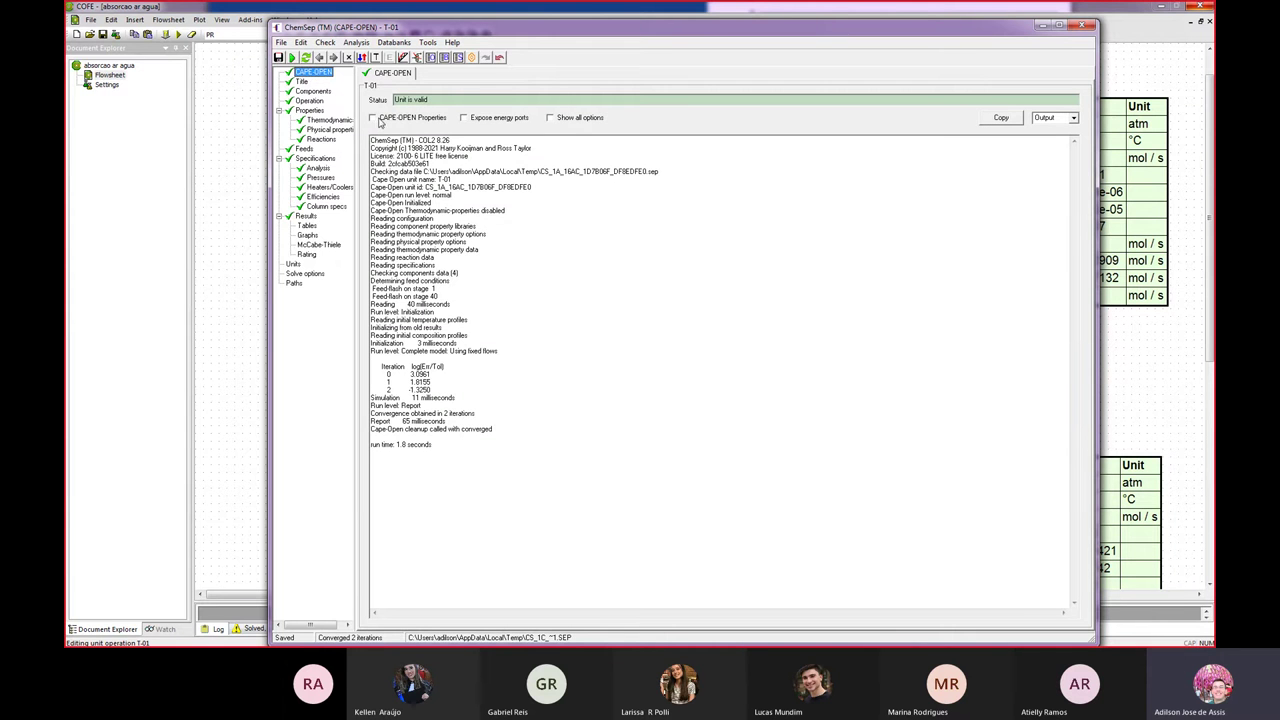
click(329, 120)
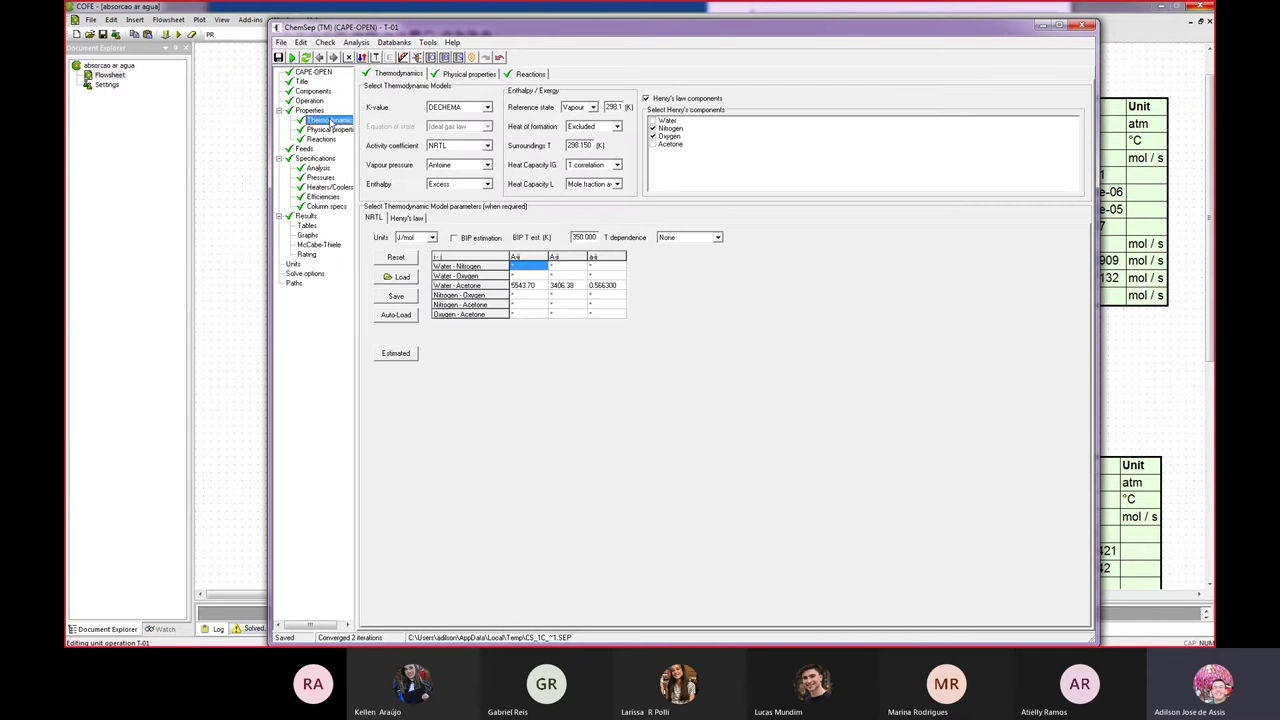
Examine the K-value model options of T-01, leaving DECHEMA selected, and compare them with the slides' absorption models.
click(449, 110)
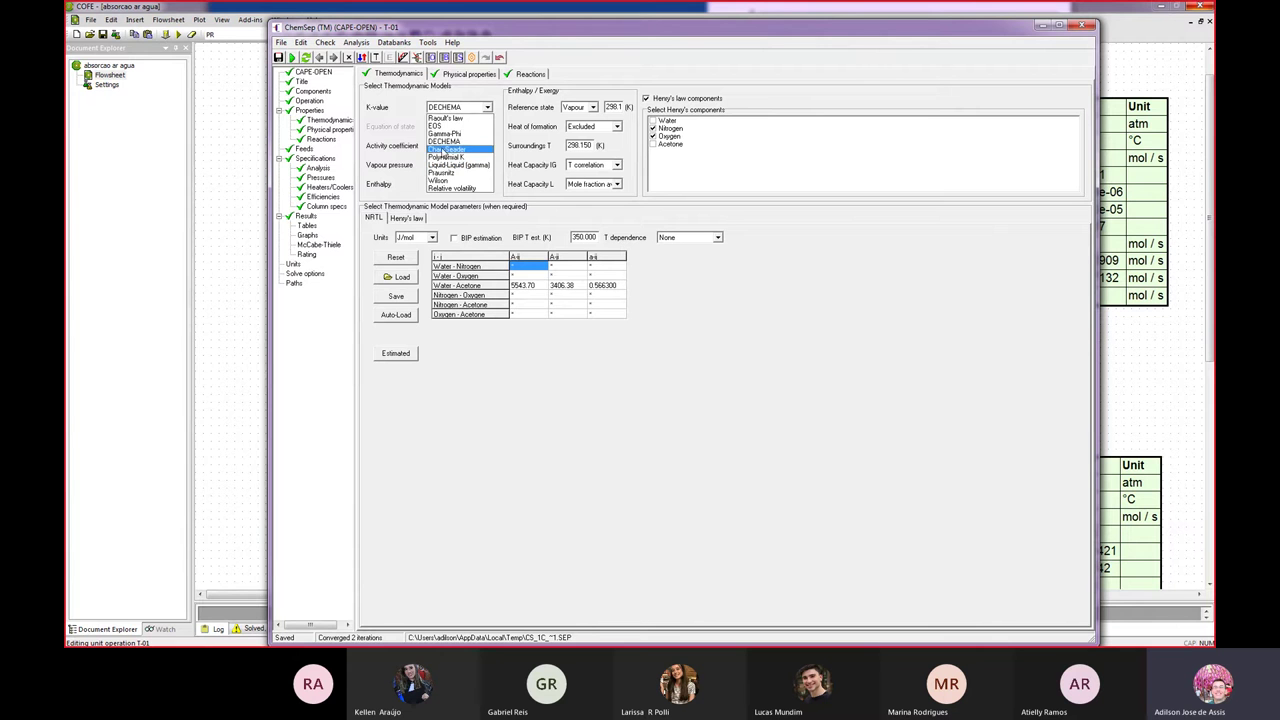
click(441, 142)
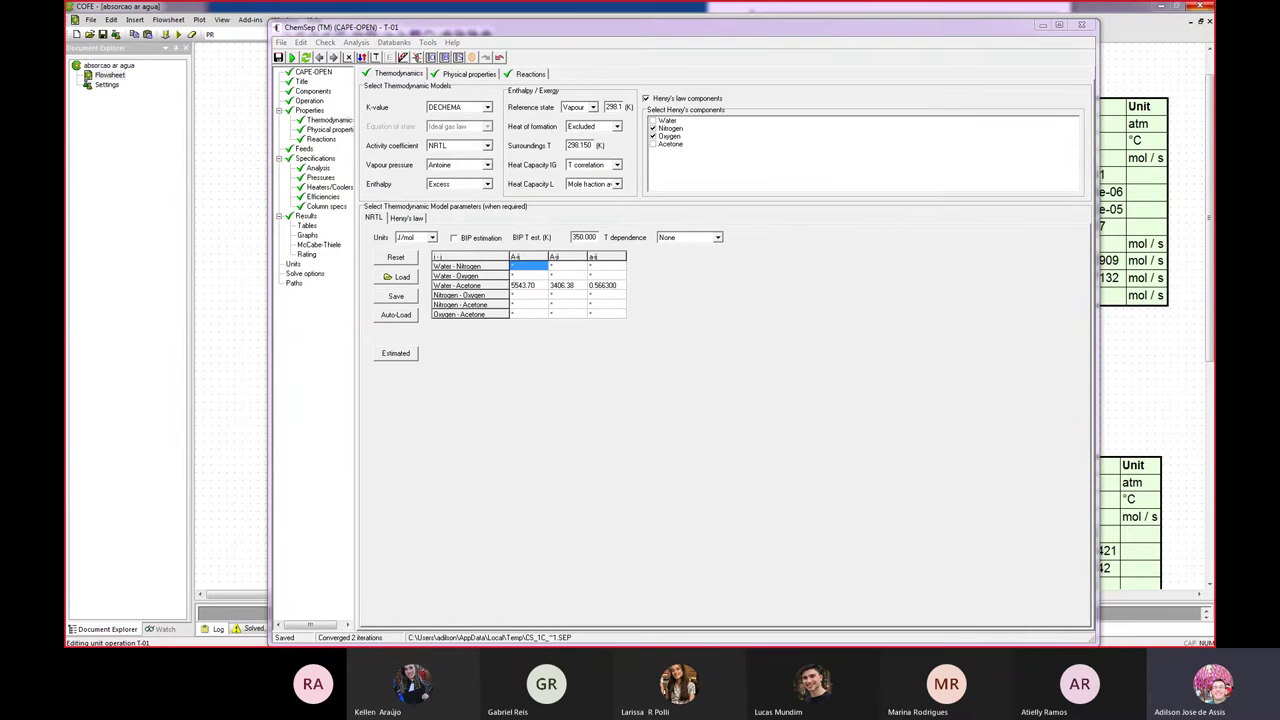
key(alt+Tab)
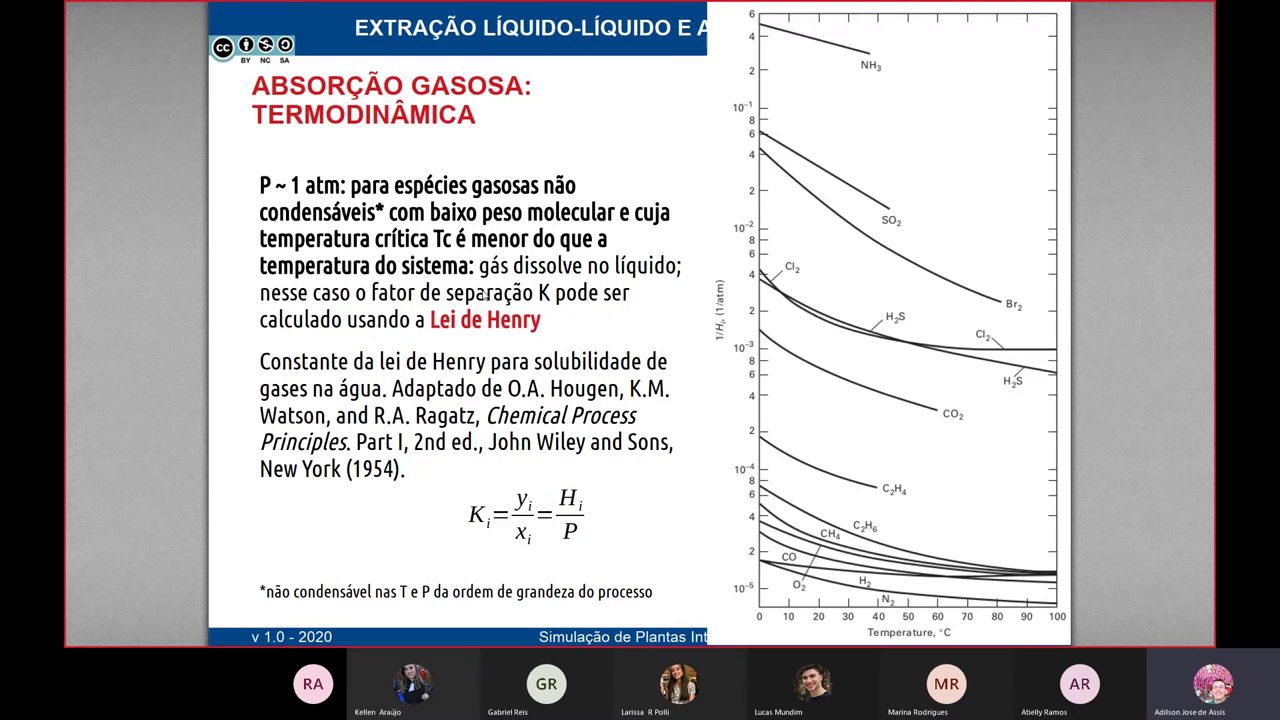
key(Left)
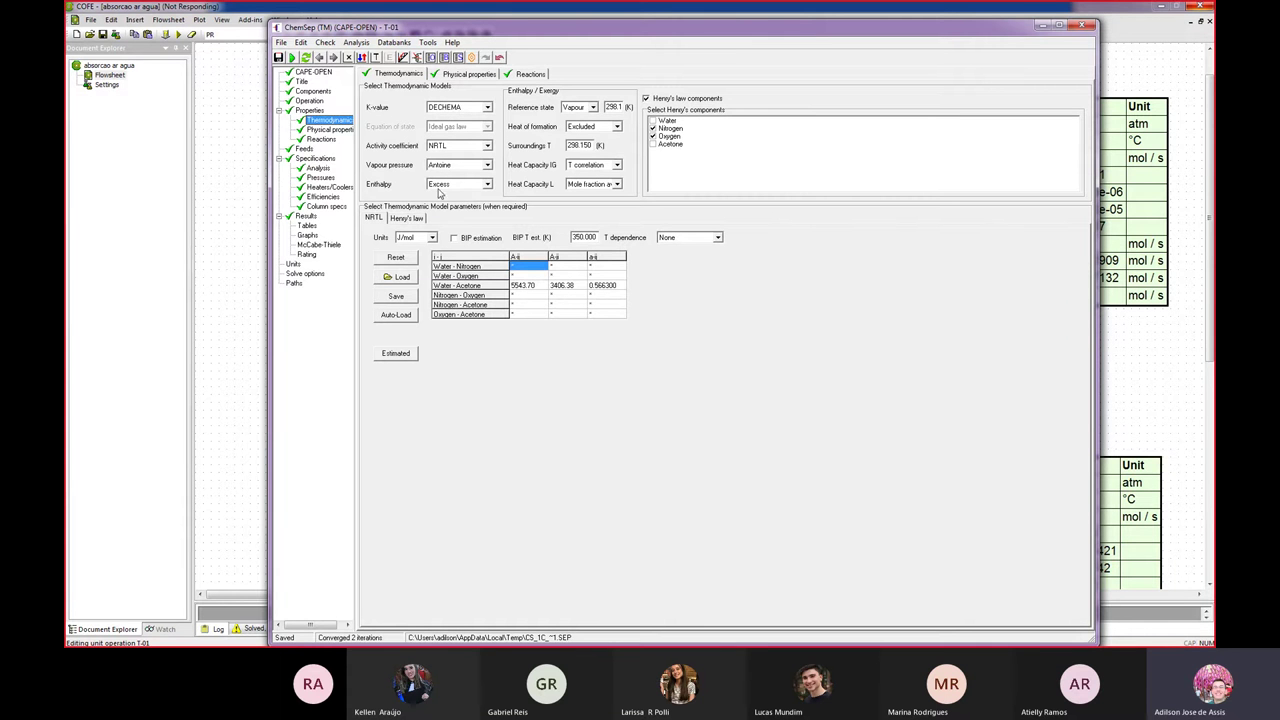
Examine the enthalpy model options, leaving Excess selected, and turn the Henry's law components off and back on.
click(448, 185)
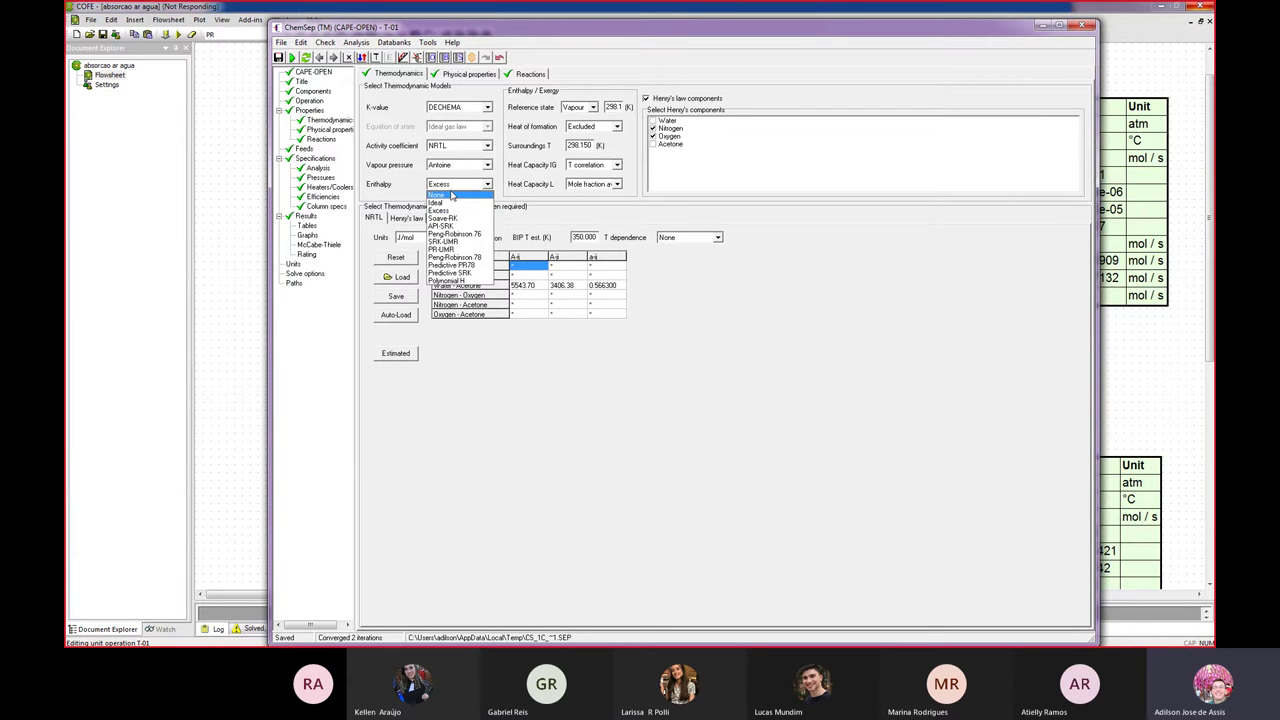
click(452, 186)
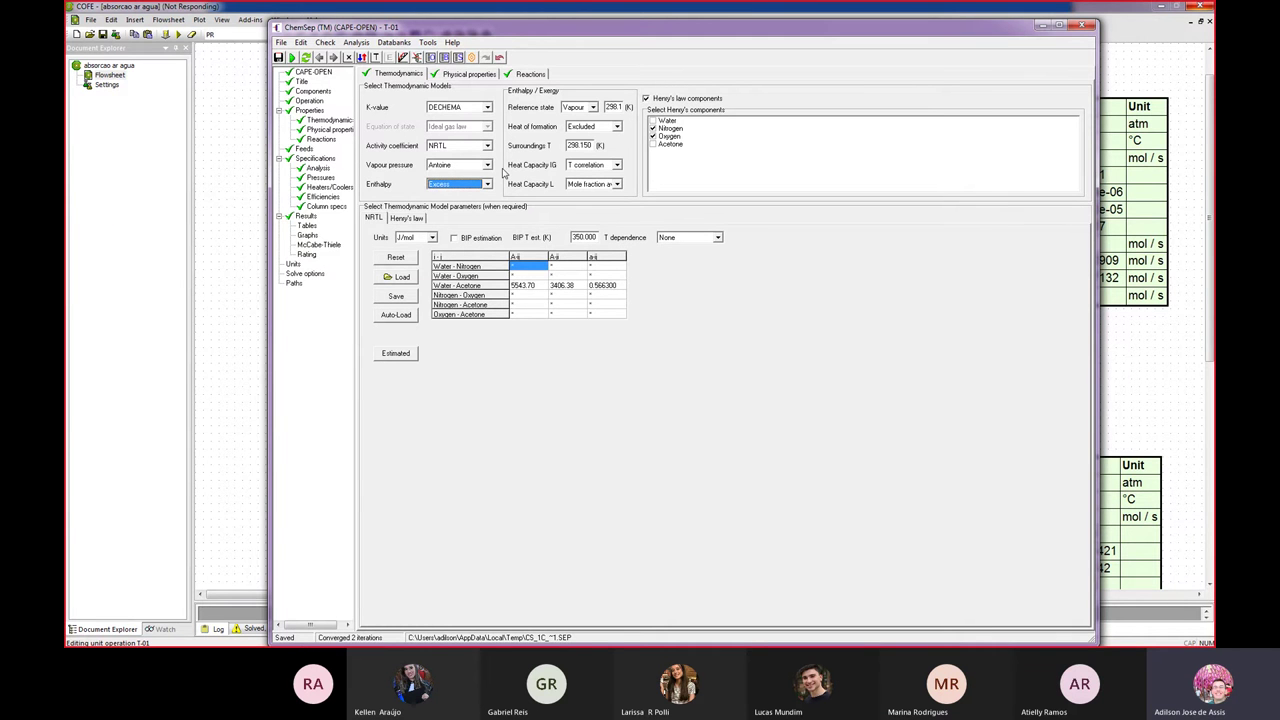
click(645, 100)
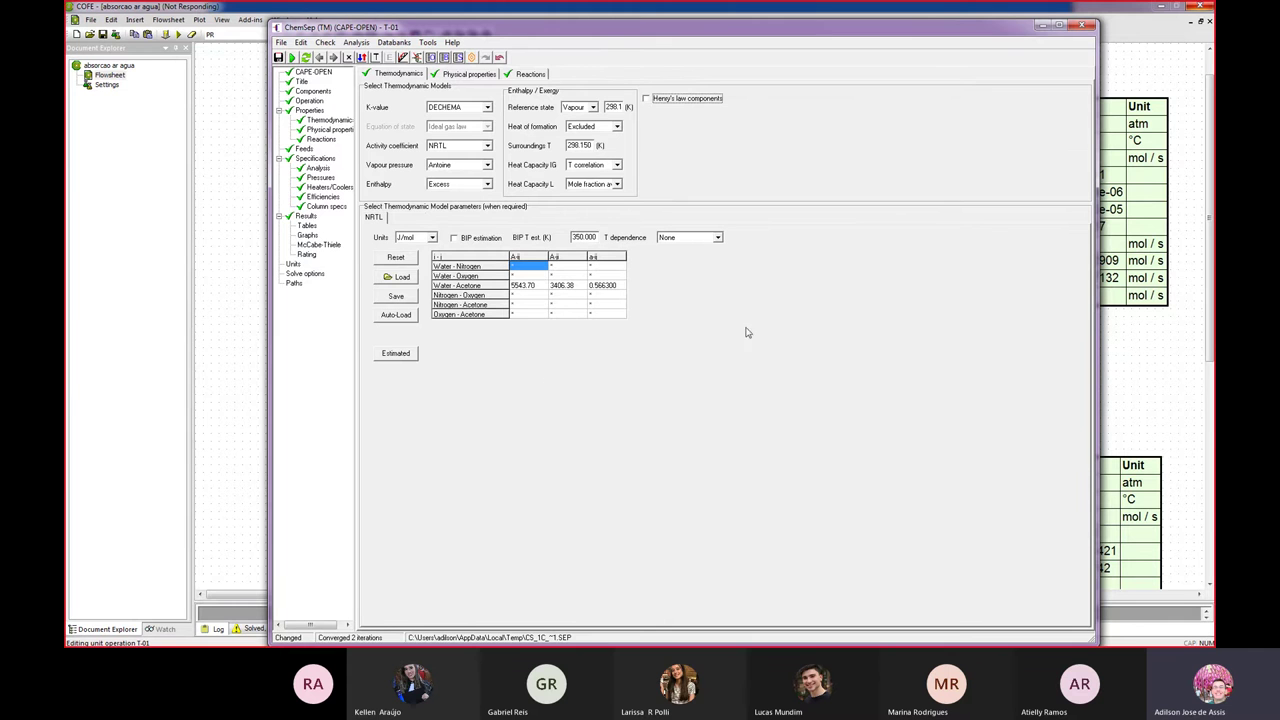
click(646, 100)
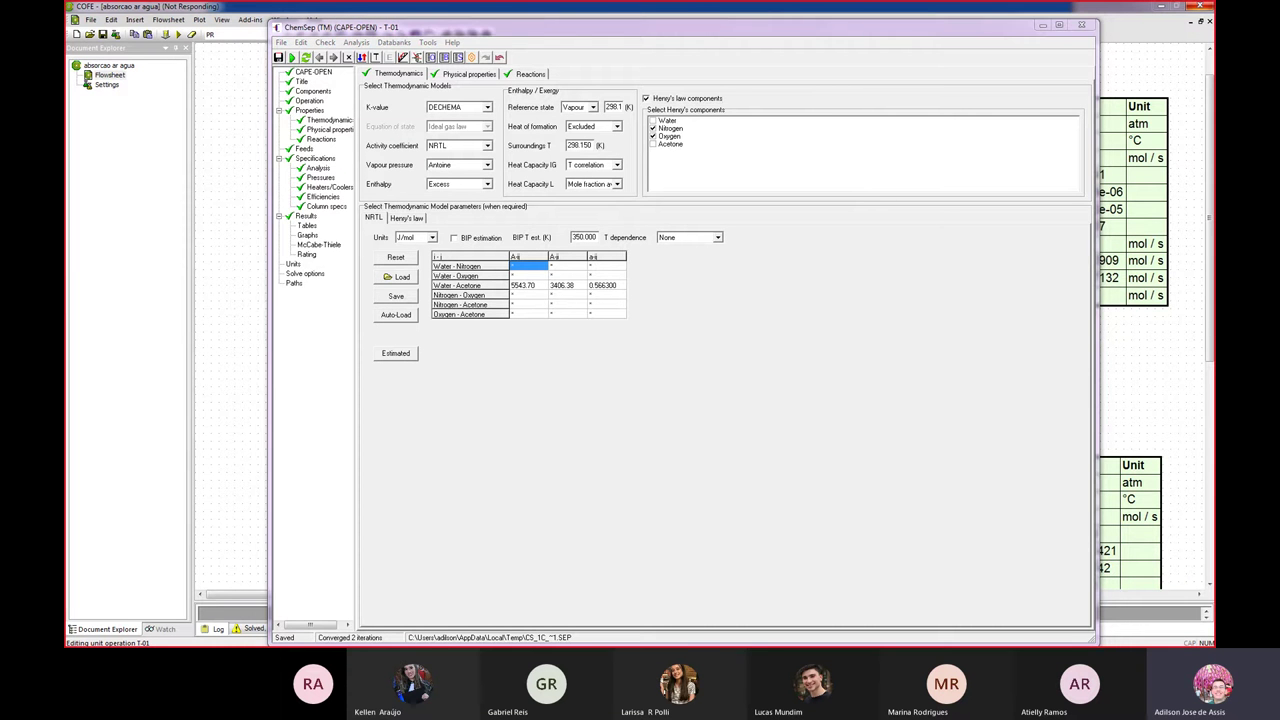
Compare the K-value equations of Henry's law and modified Raoult's law on the slides, and return to T-01's thermodynamics in ChemSep.
key(alt+Tab)
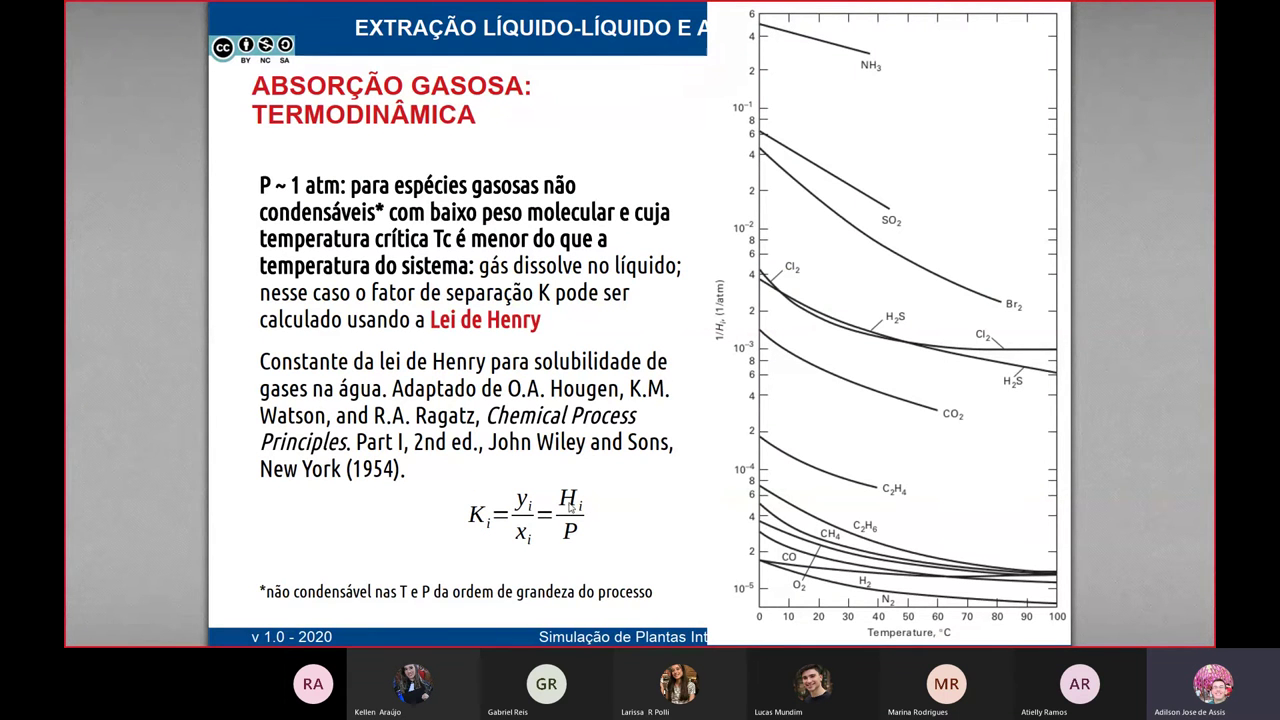
key(Left)
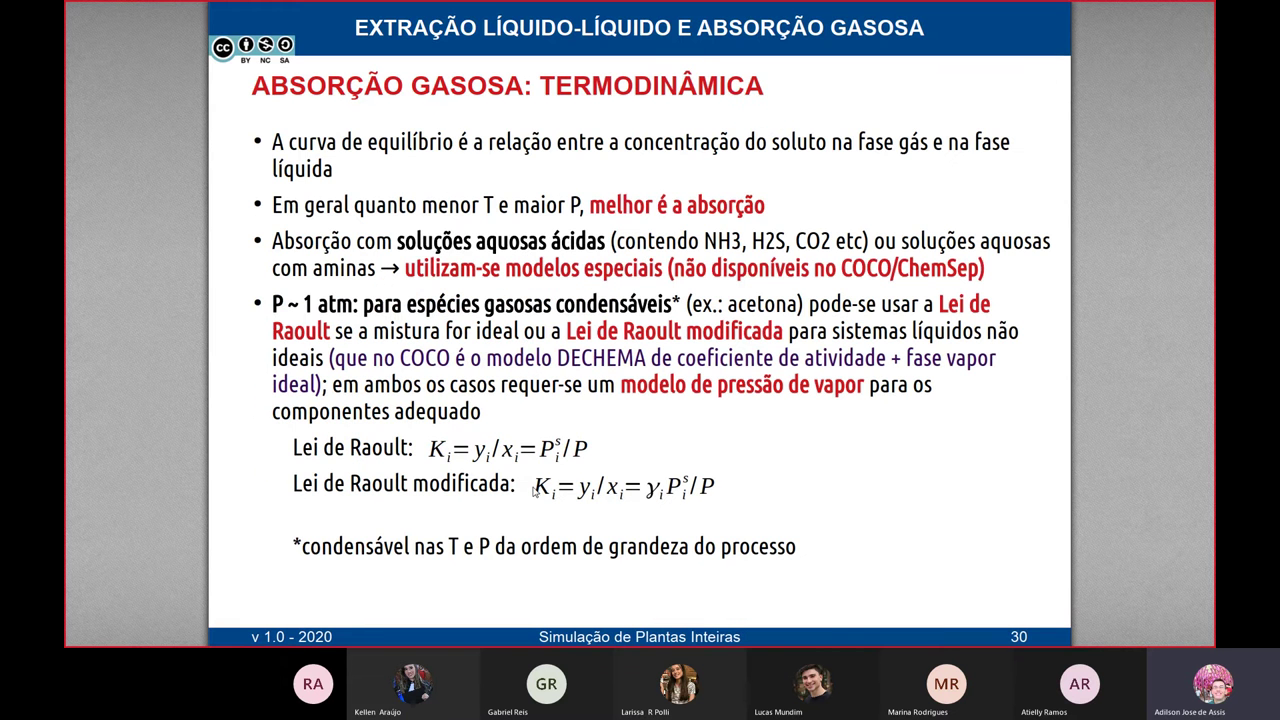
key(Right)
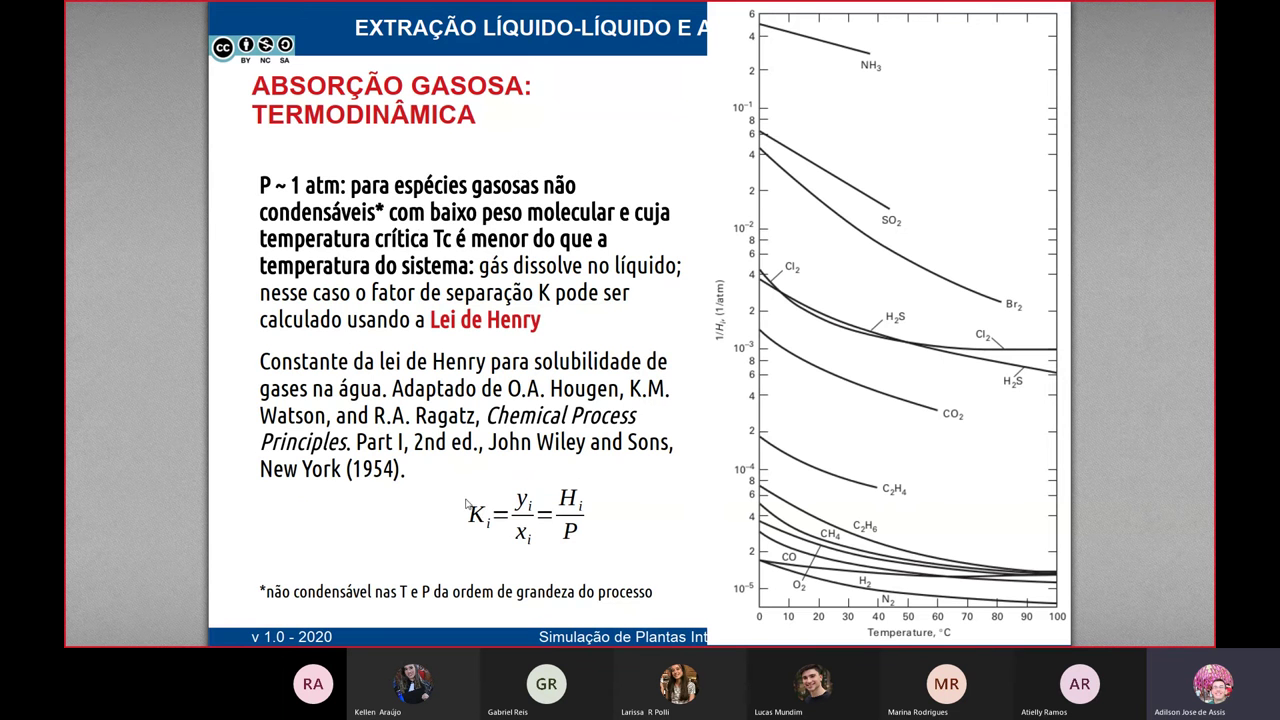
key(Left)
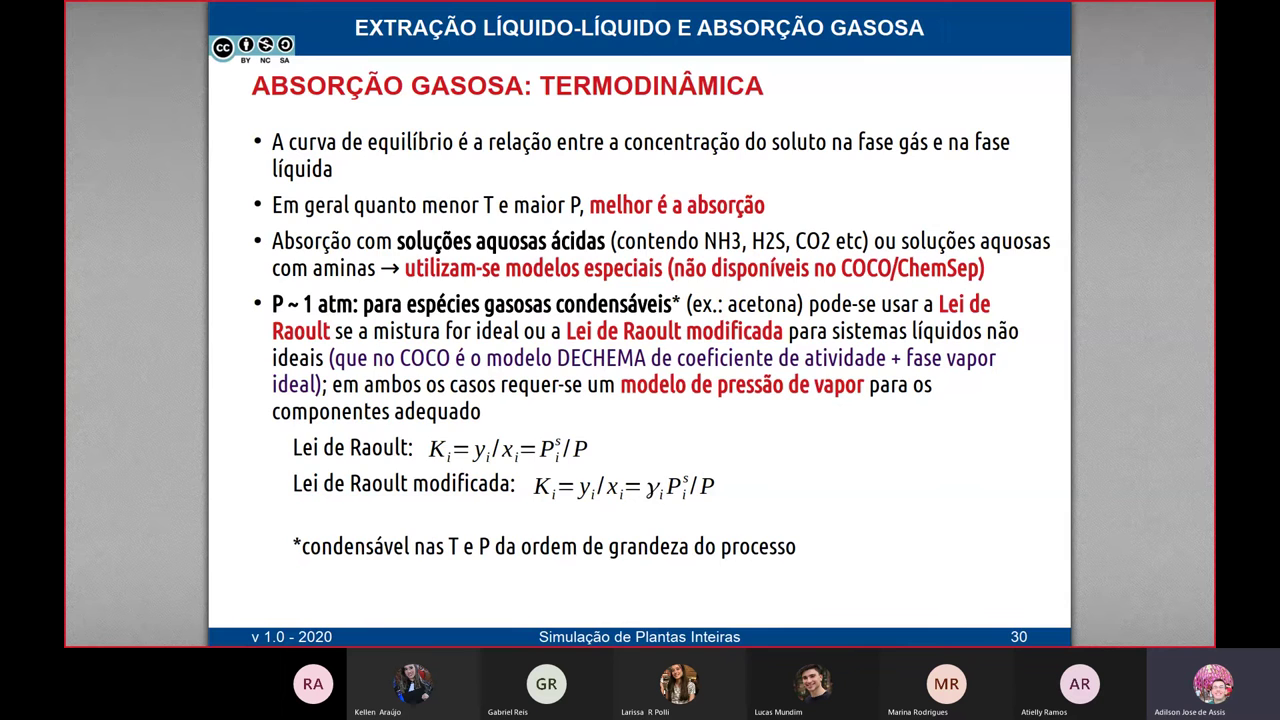
key(alt+Tab)
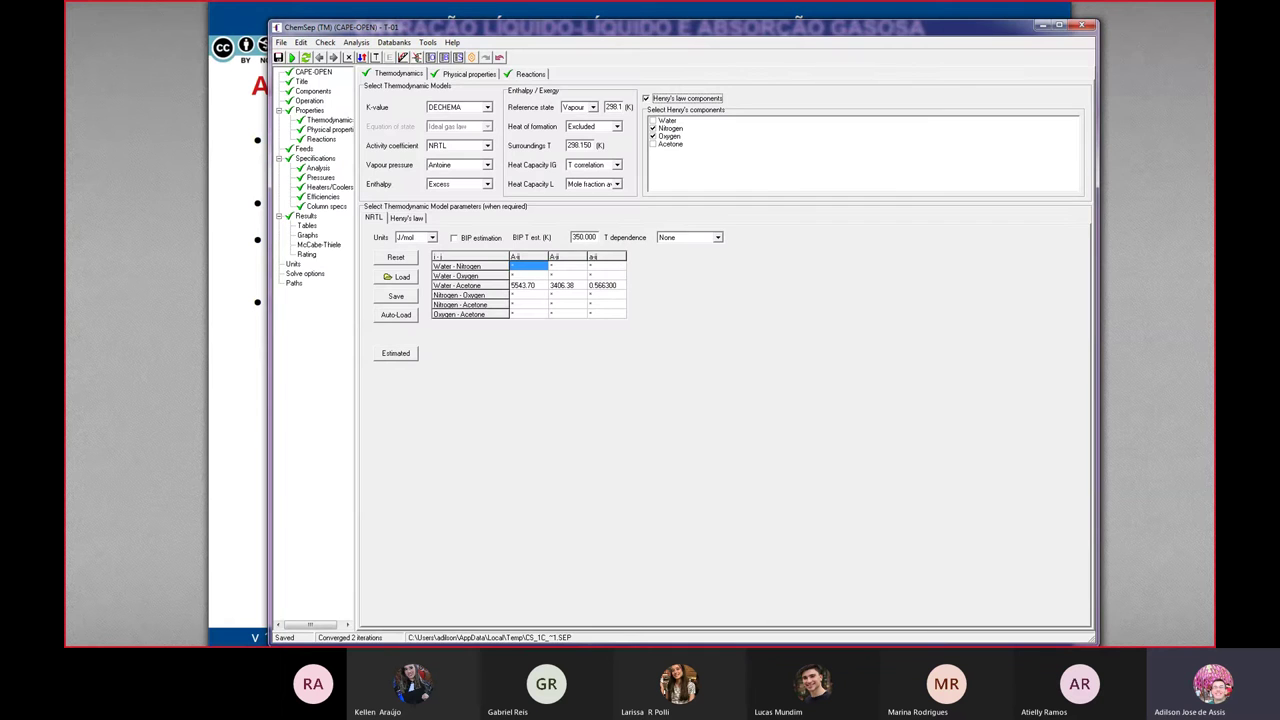
Check T-01's CAPE-OPEN status, and load its Henry's law parameters from the henrys_law interaction parameter library.
click(312, 73)
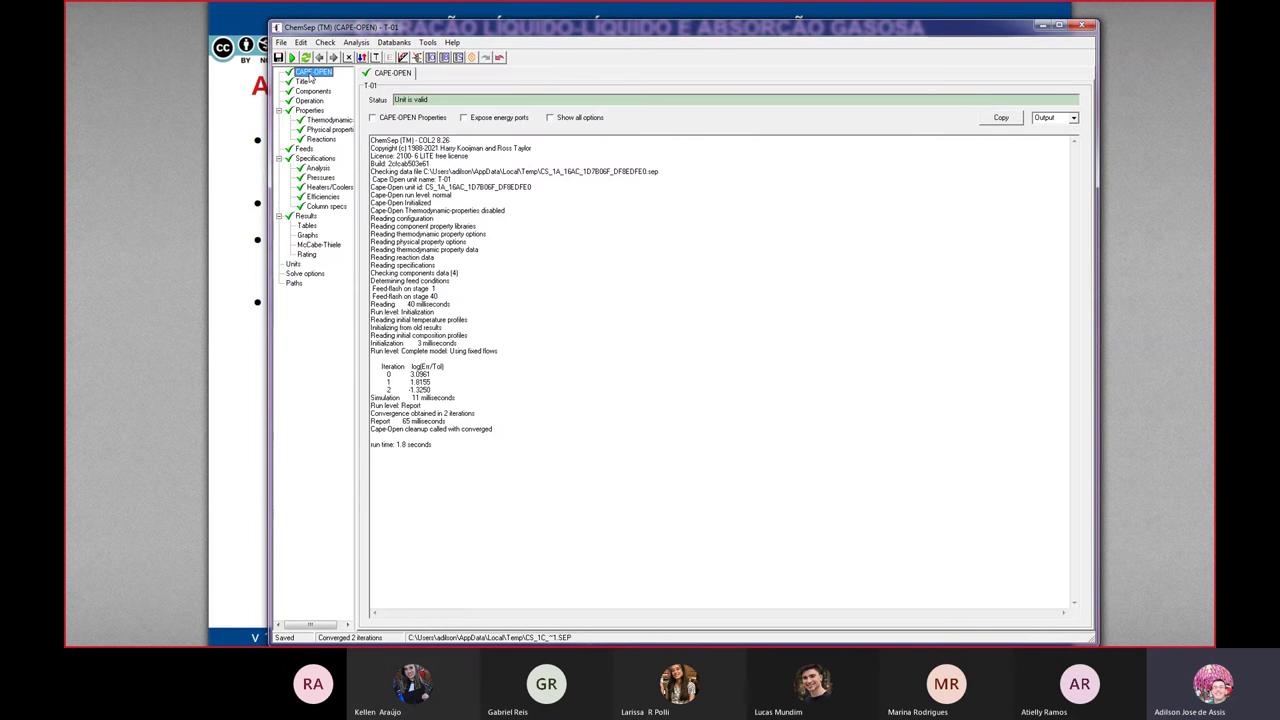
click(339, 120)
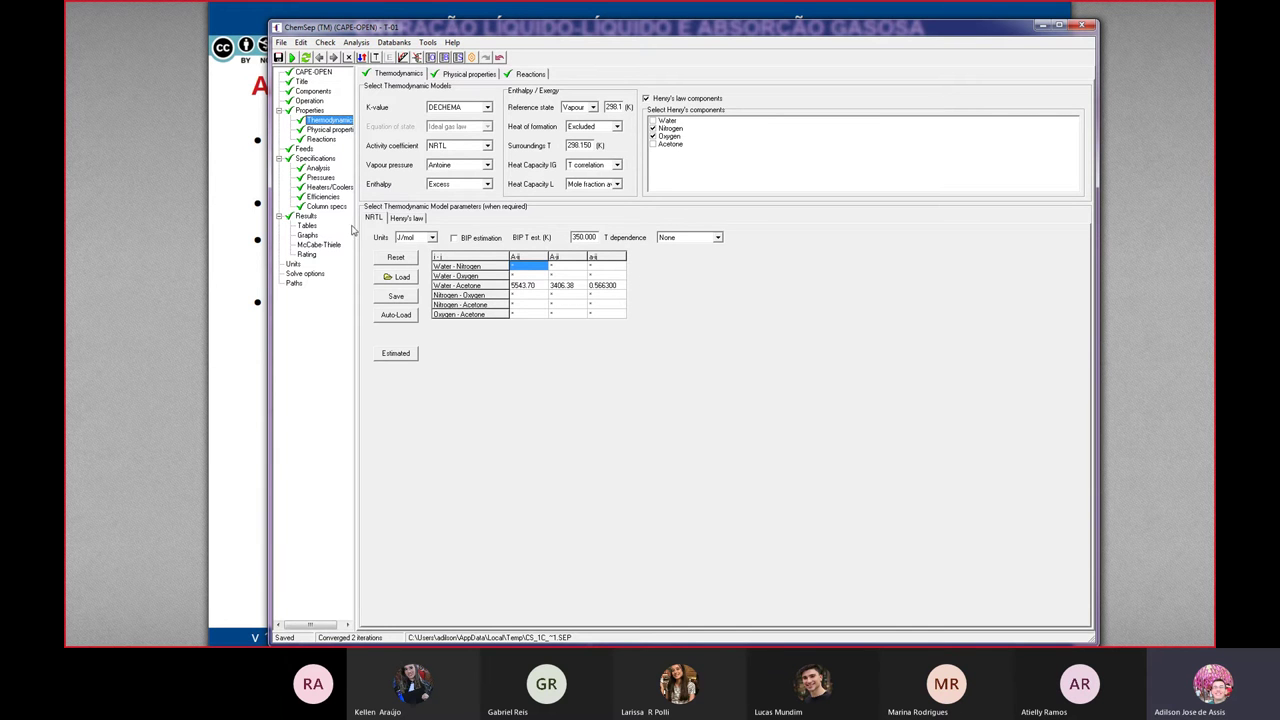
click(408, 219)
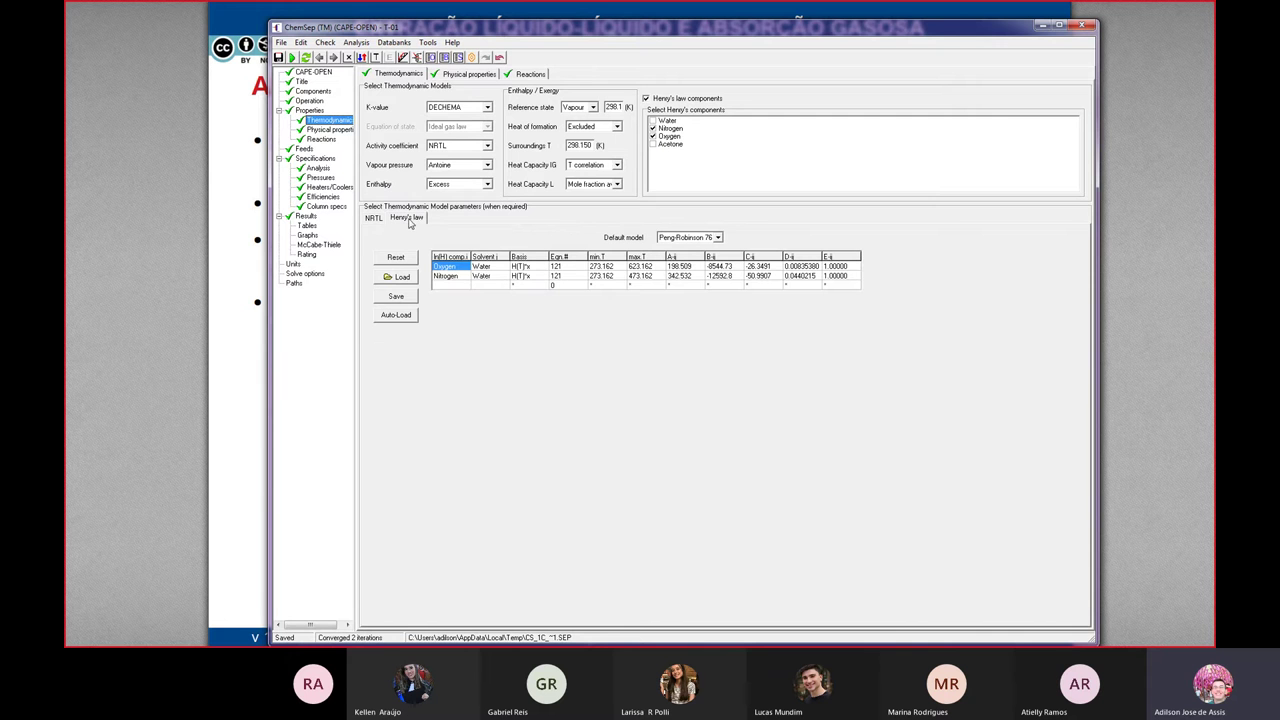
click(401, 278)
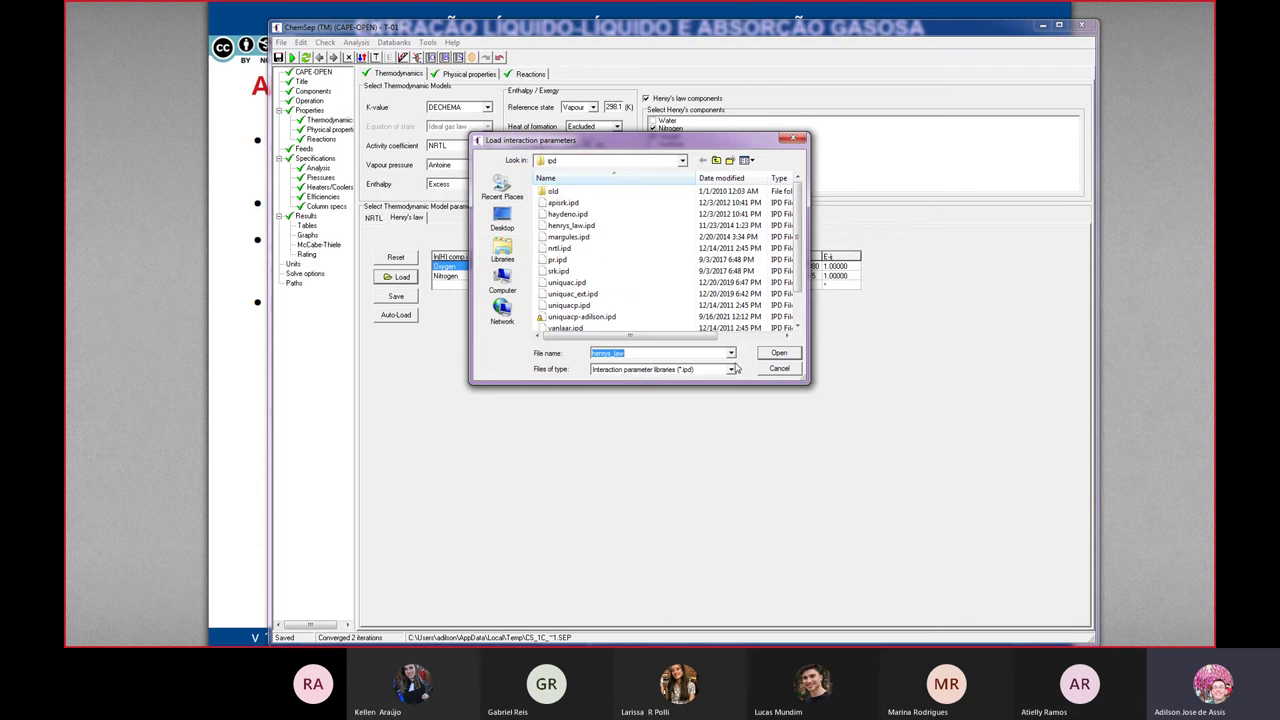
click(778, 355)
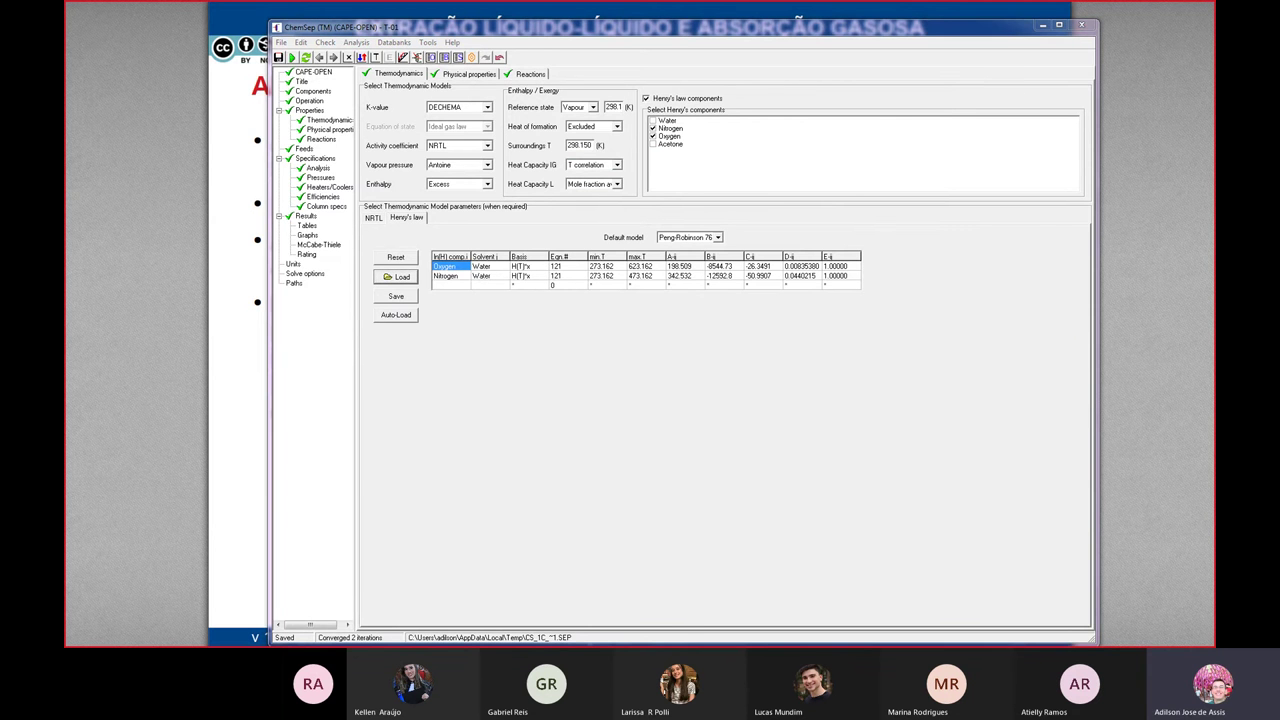
Consult the slide on Henry's law constants, and check the solvent options for oxygen in T-01, keeping Water selected.
key(Right)
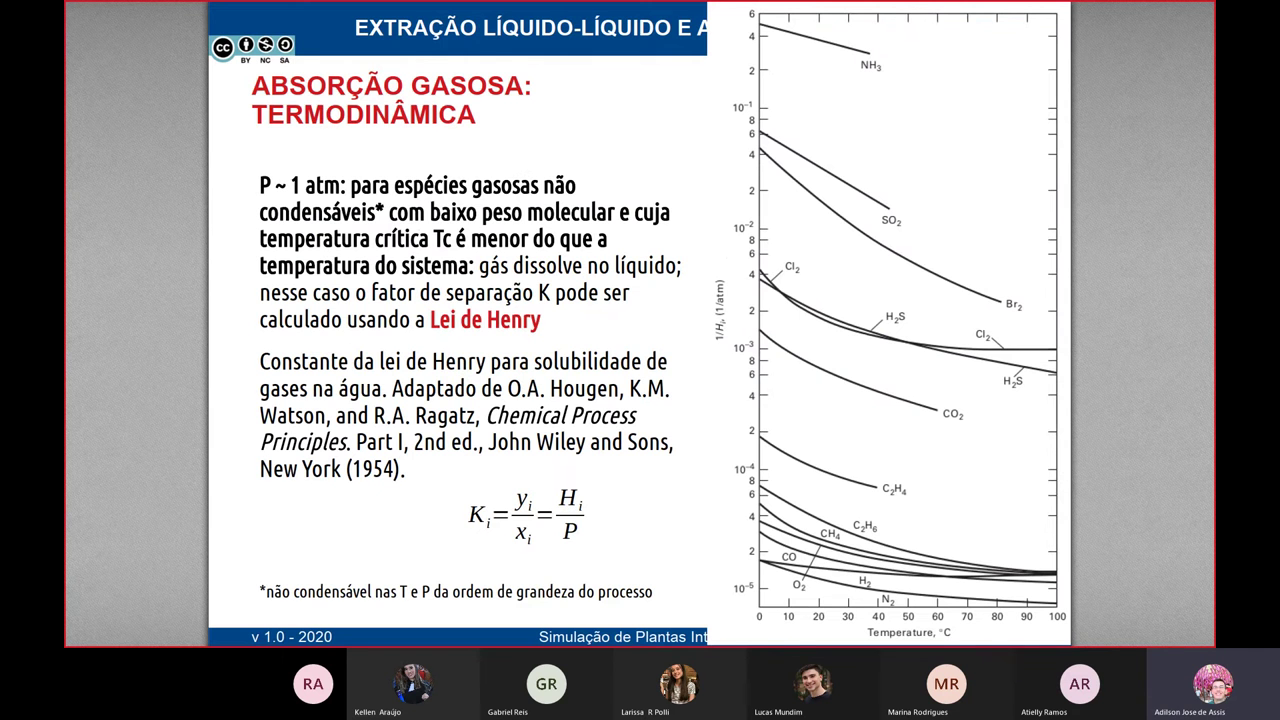
key(alt+Tab)
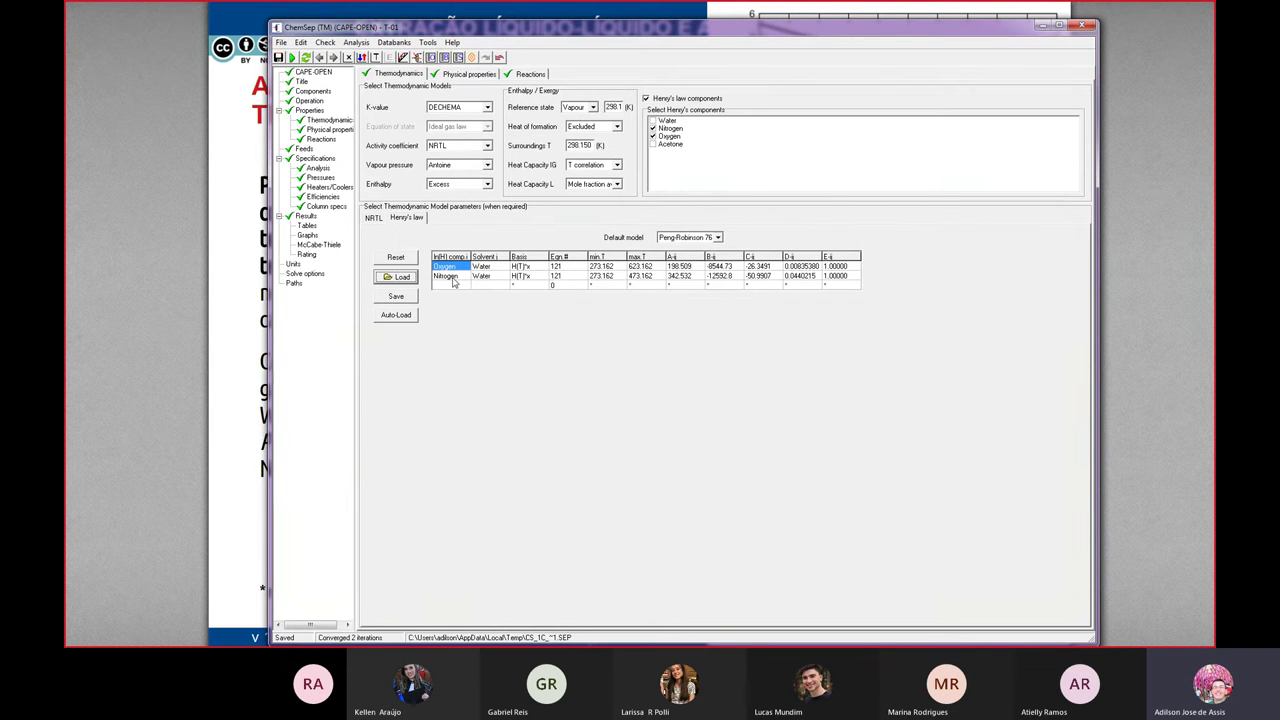
click(489, 268)
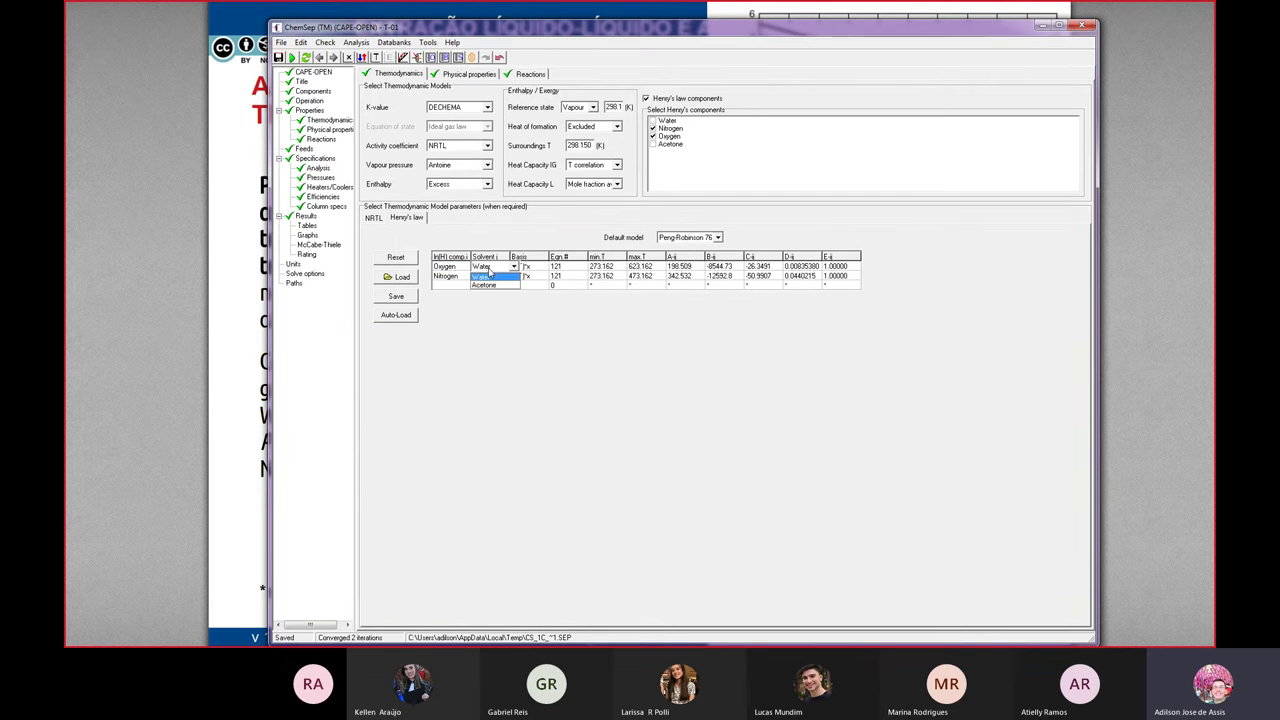
click(489, 275)
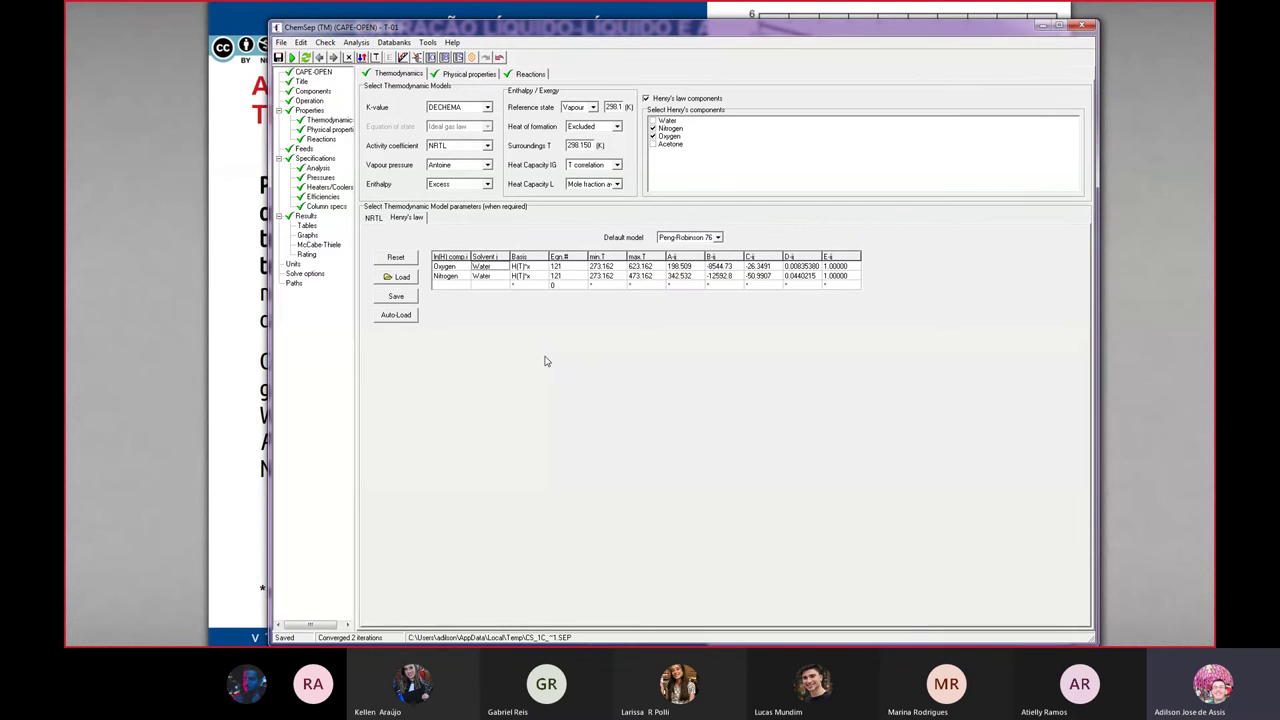
Compare T-01's NRTL binary parameters with its Henry's law parameters.
click(373, 218)
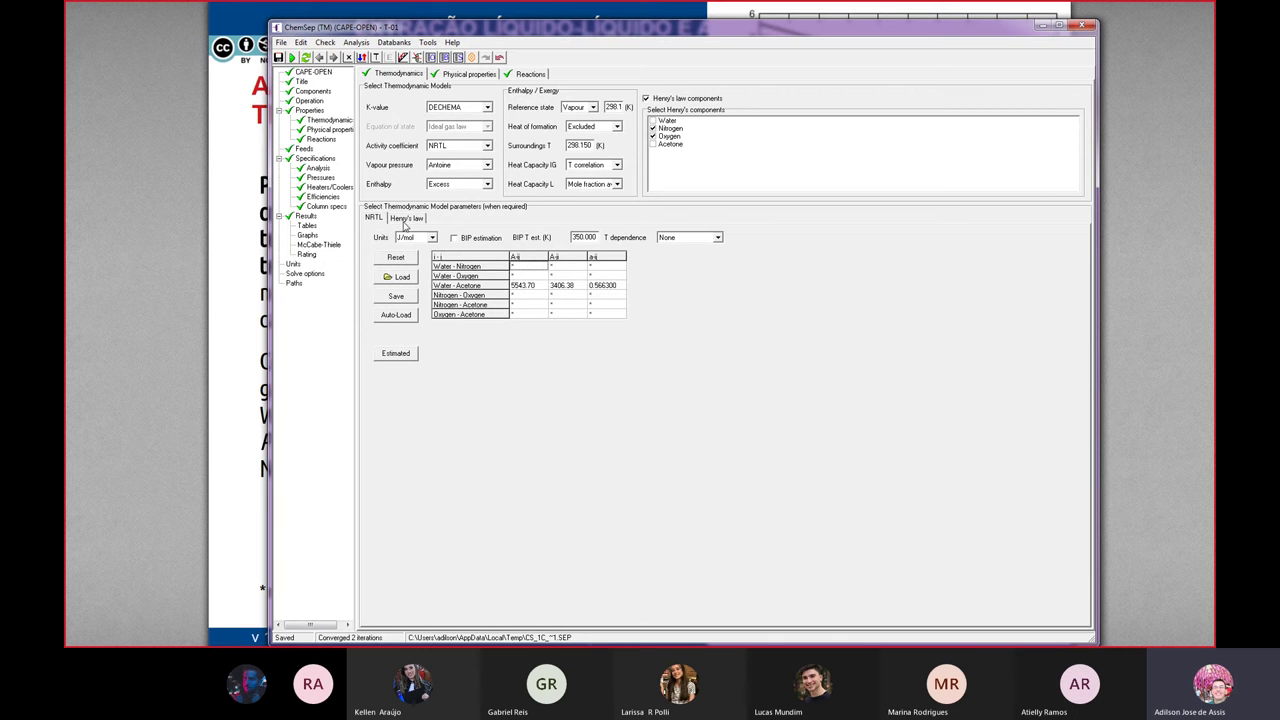
click(407, 222)
click(370, 221)
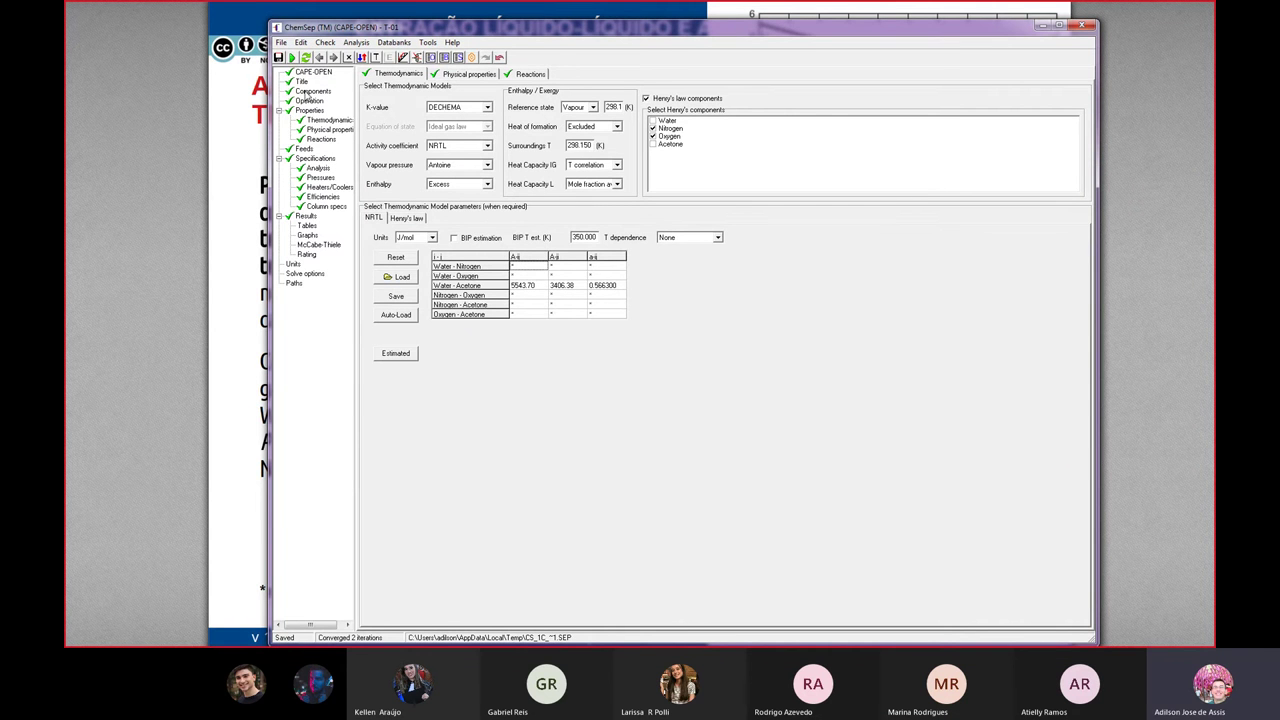
Review T-01's pressure specifications, physical properties, reactions and operation configuration, and return to its Henry's law parameters.
click(321, 178)
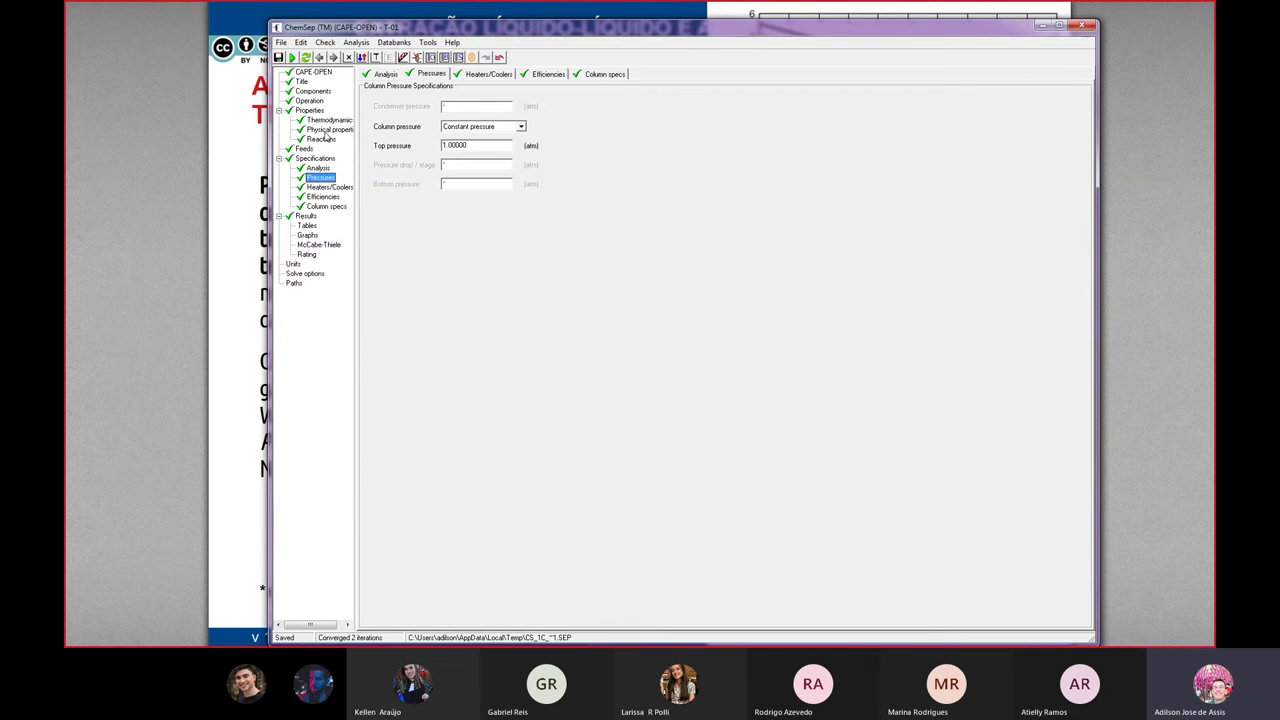
click(328, 130)
click(322, 139)
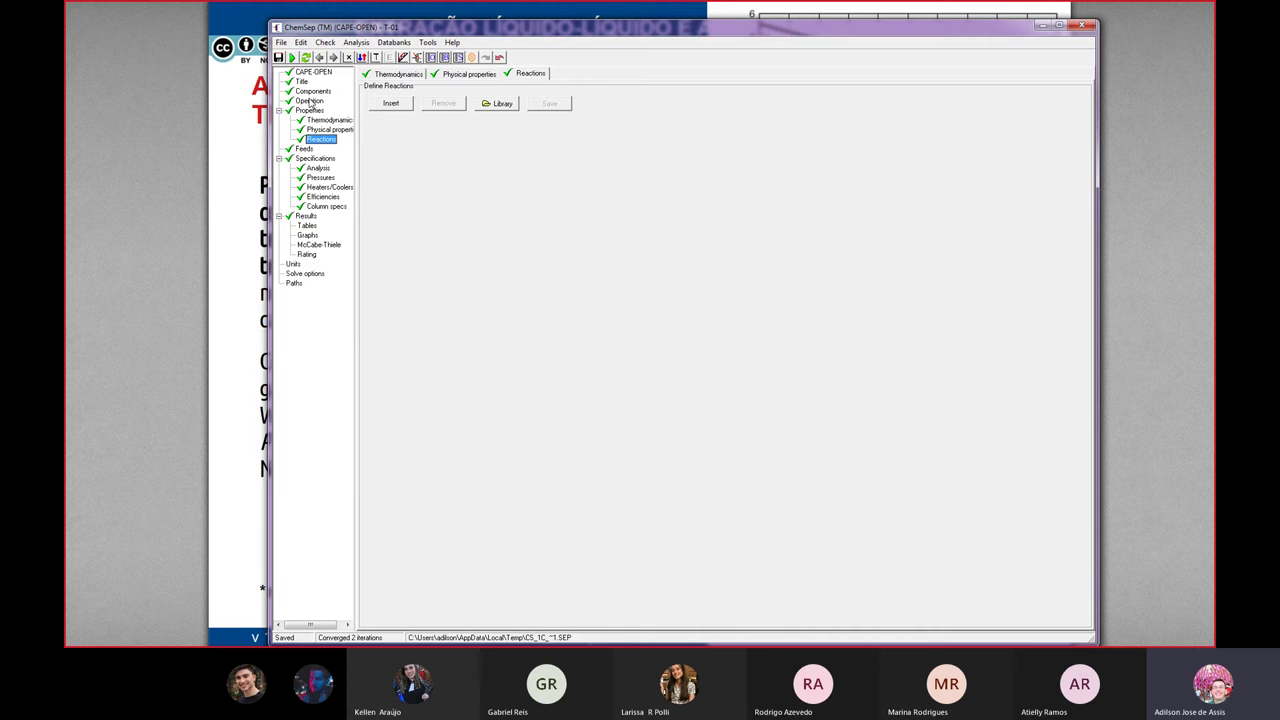
click(309, 101)
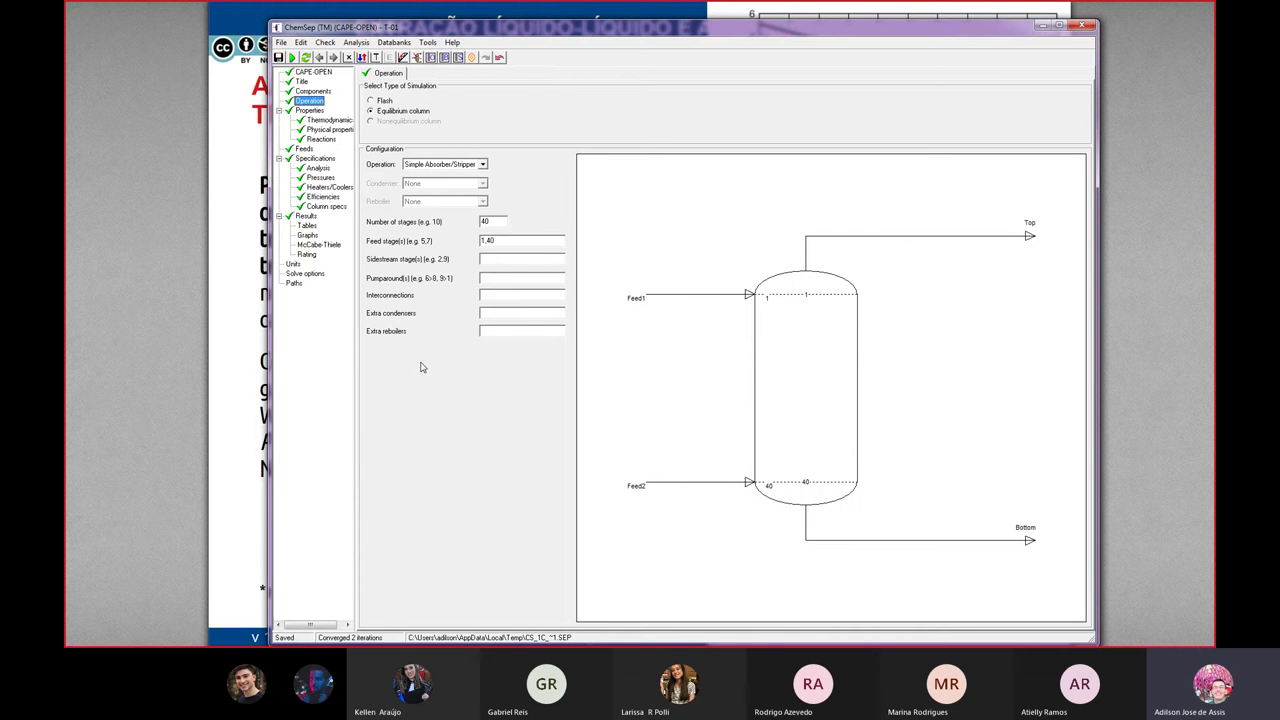
click(331, 120)
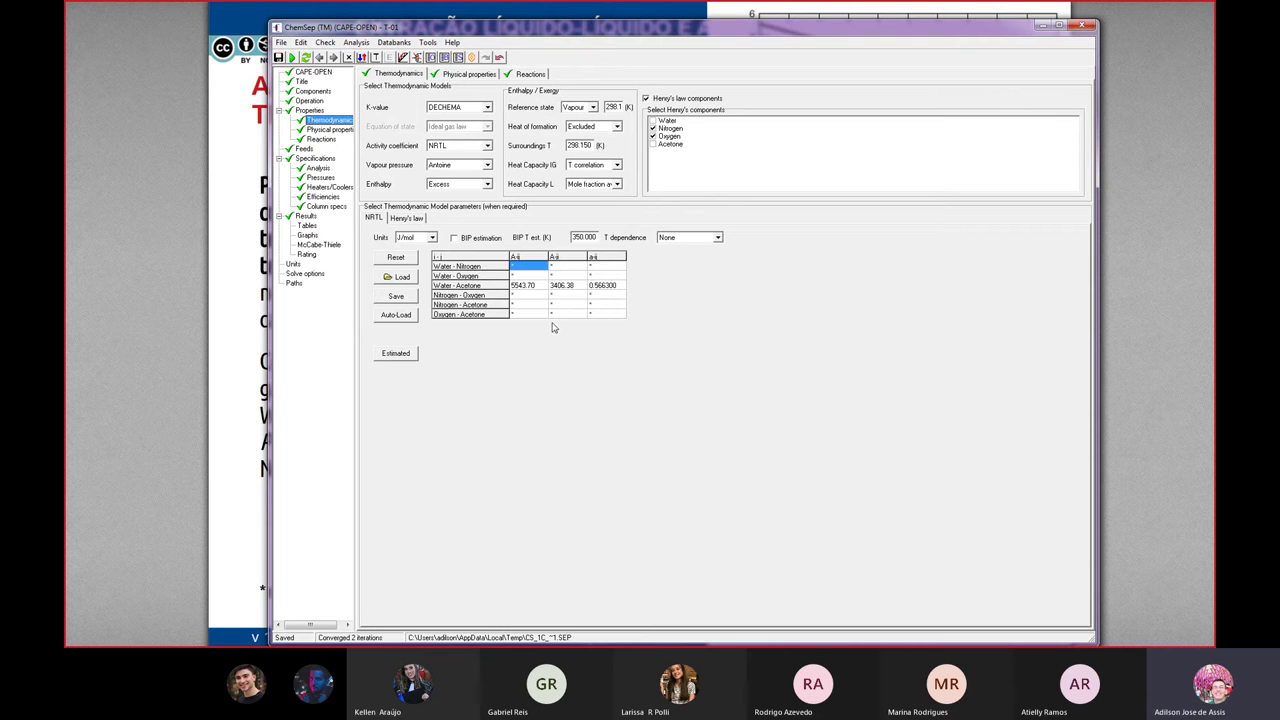
click(407, 218)
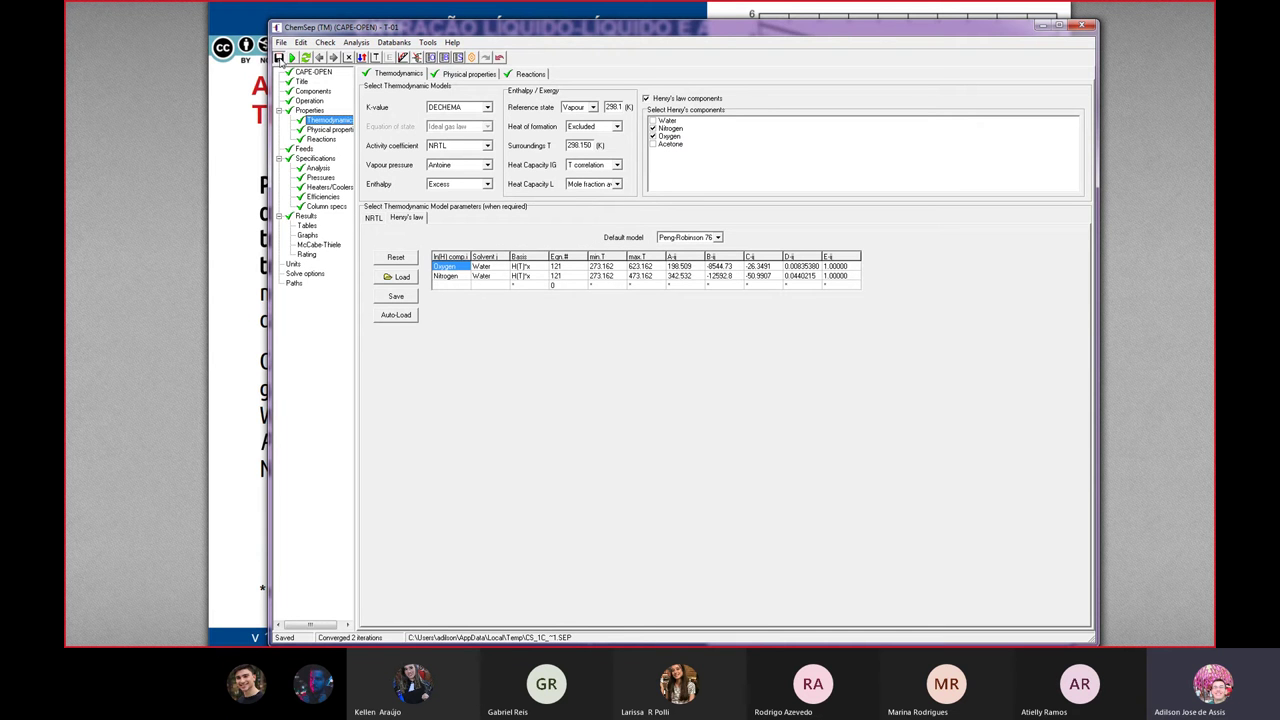
Save and close column T-01 in ChemSep, switch to the COFE flowsheet and solve it.
click(279, 57)
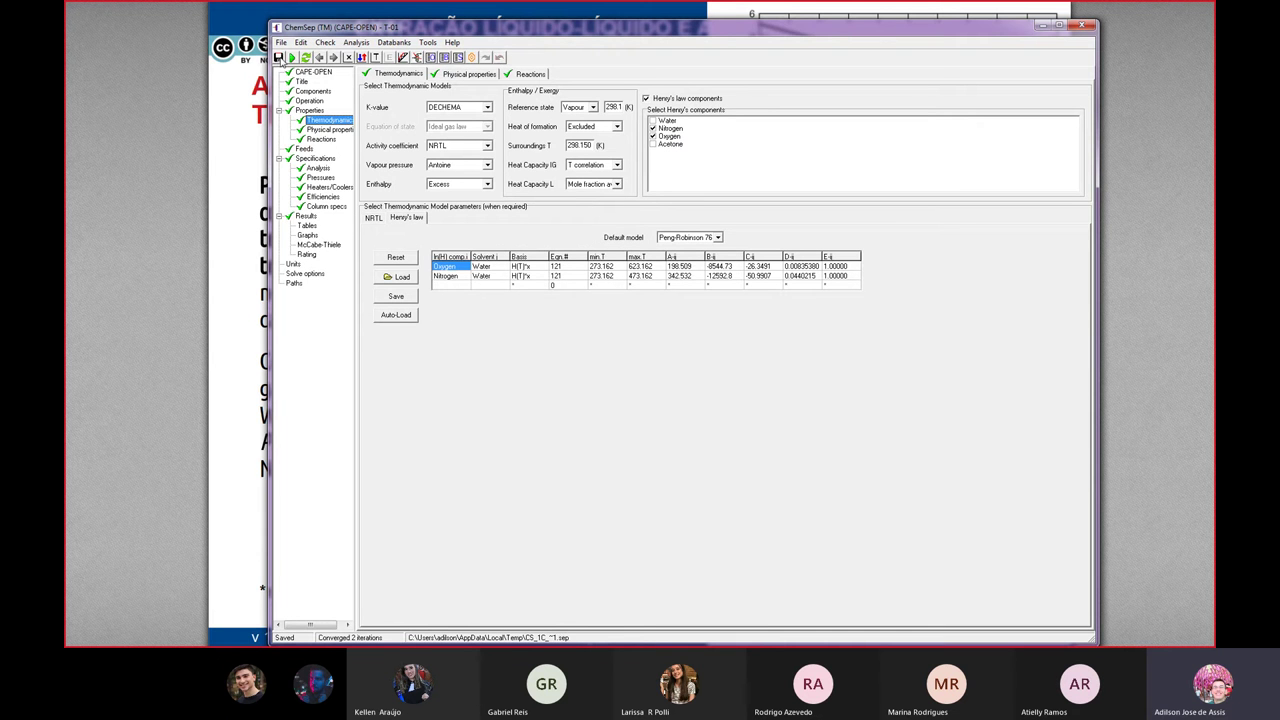
click(1083, 25)
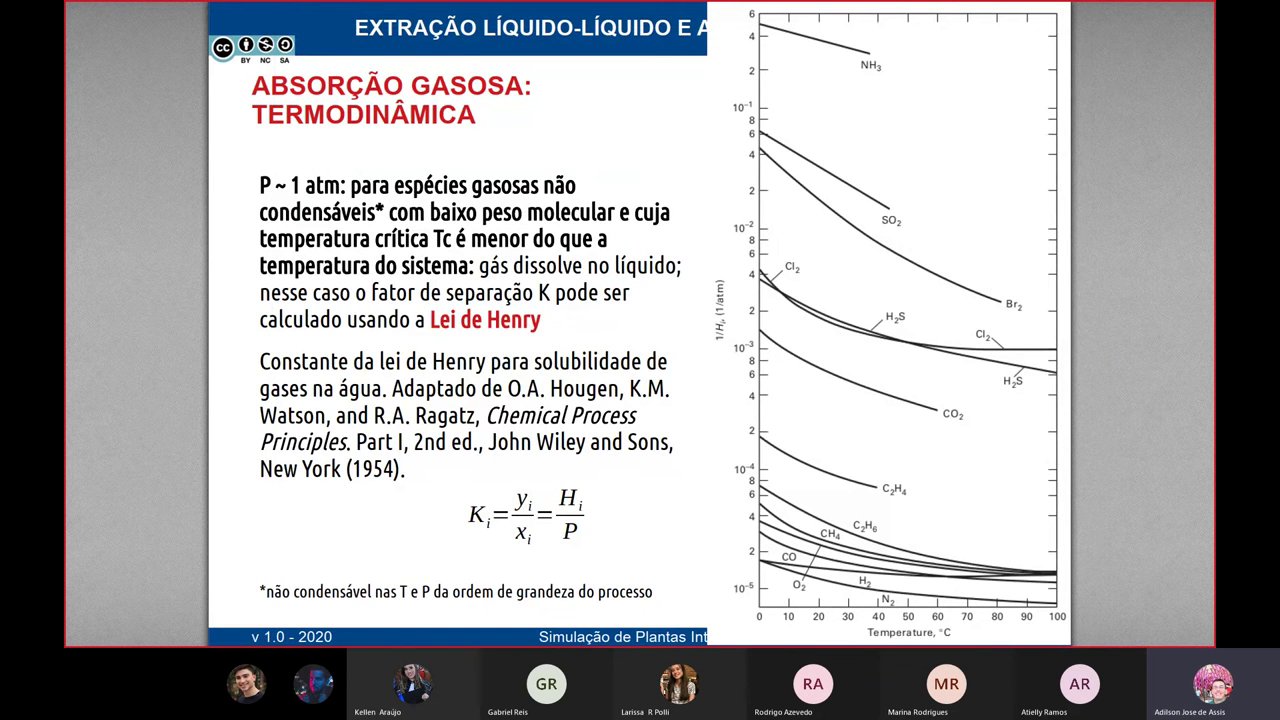
key(alt+Tab)
click(779, 223)
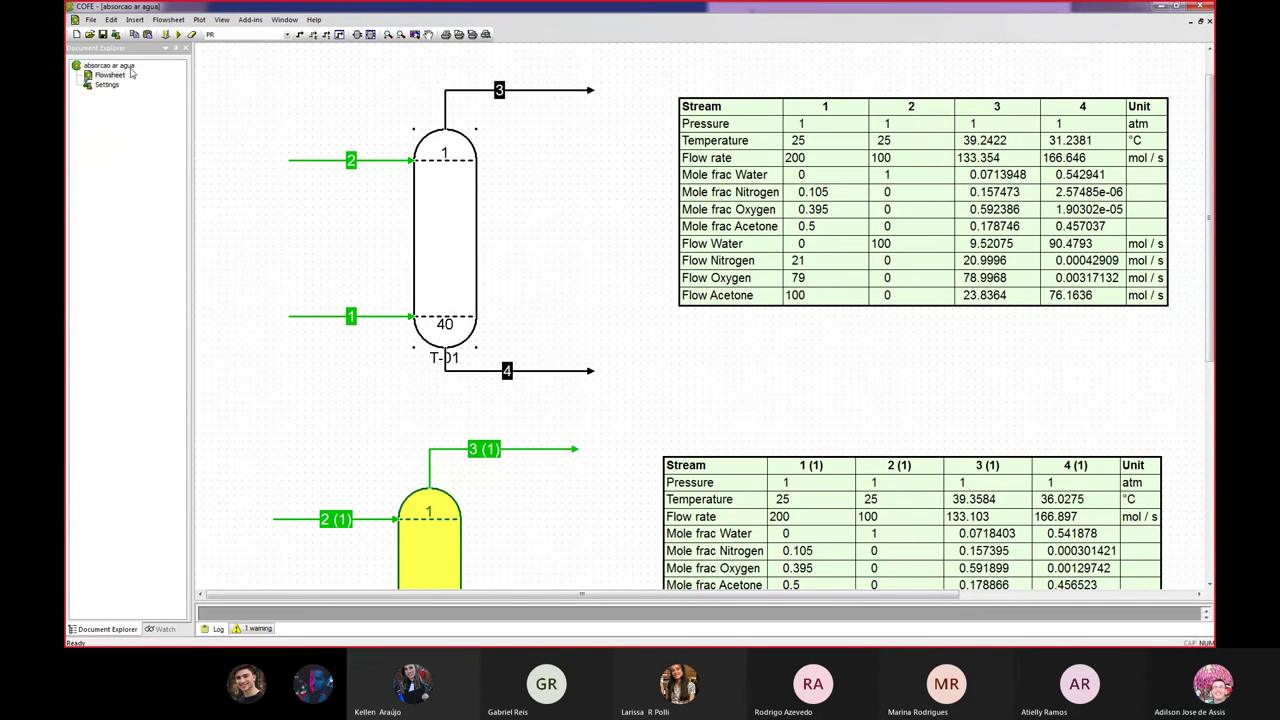
click(181, 36)
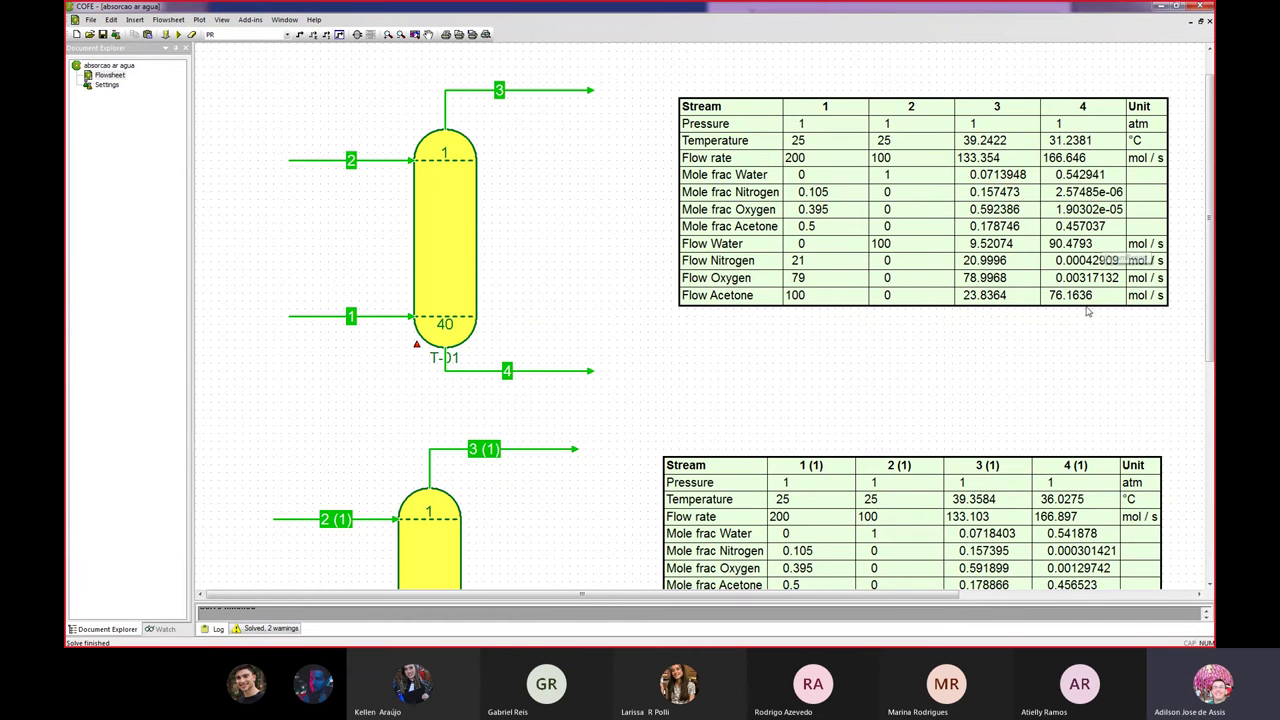
Compare the stream reports of columns T-01 and T-01 (1), especially the nitrogen, oxygen and acetone flows.
drag(1210, 290, 1210, 370)
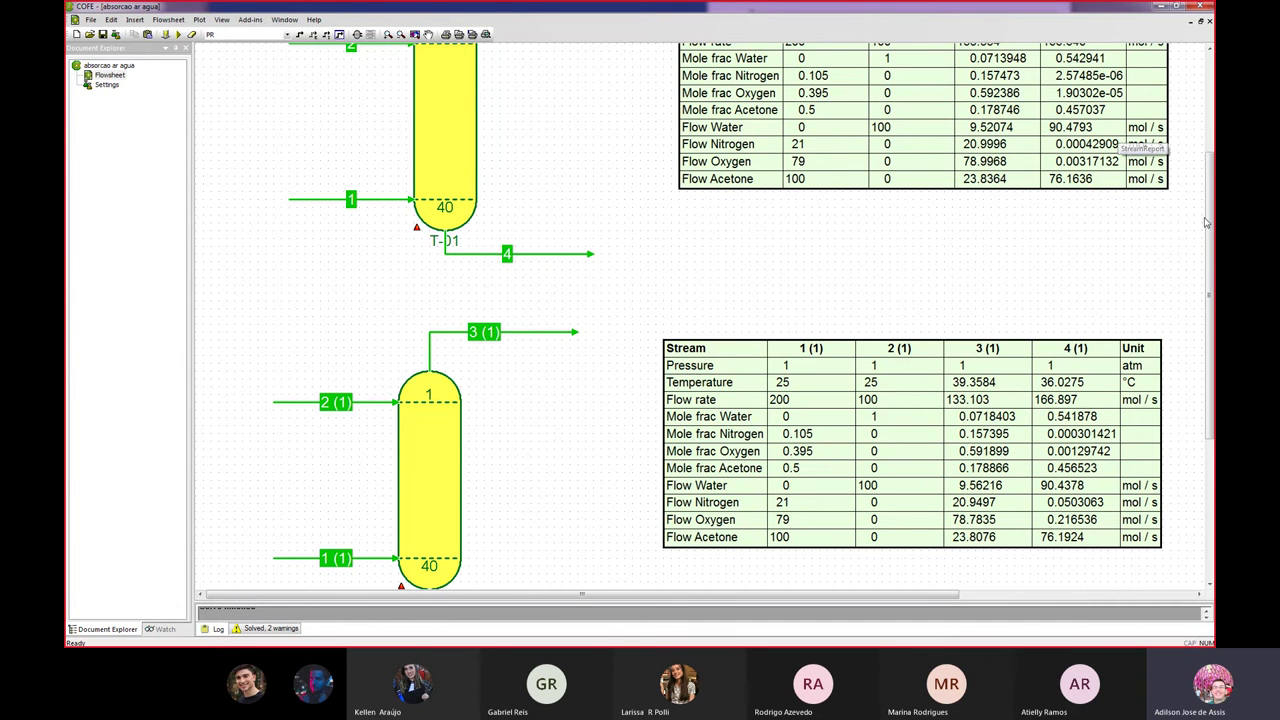
drag(1212, 170, 1212, 138)
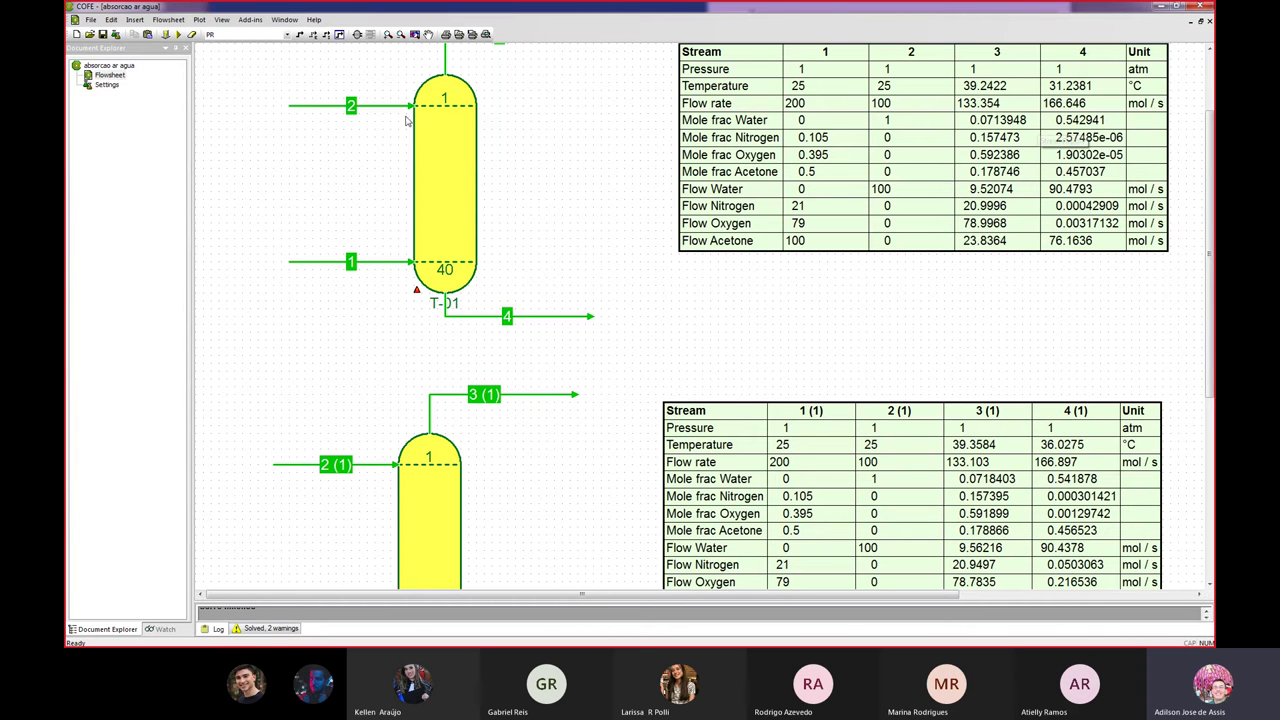
mouse_move(437, 162)
scroll(1210, 258, down, 3)
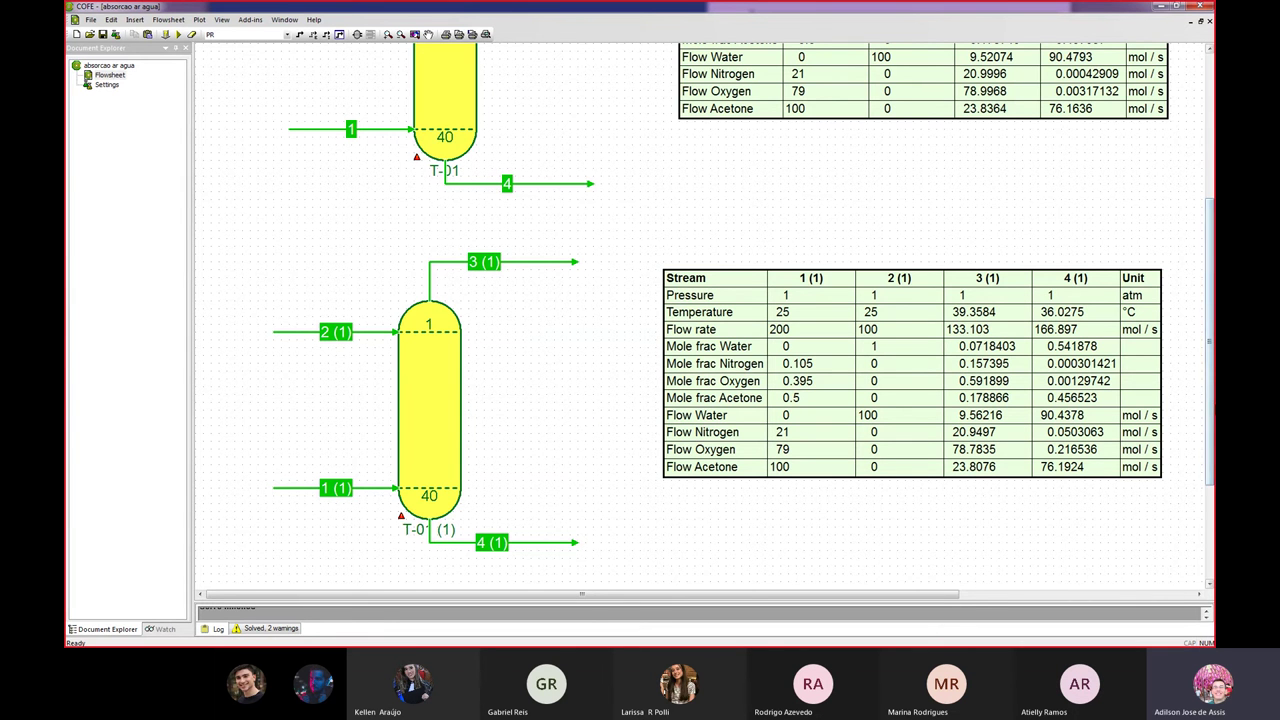
scroll(1213, 403, up, 4)
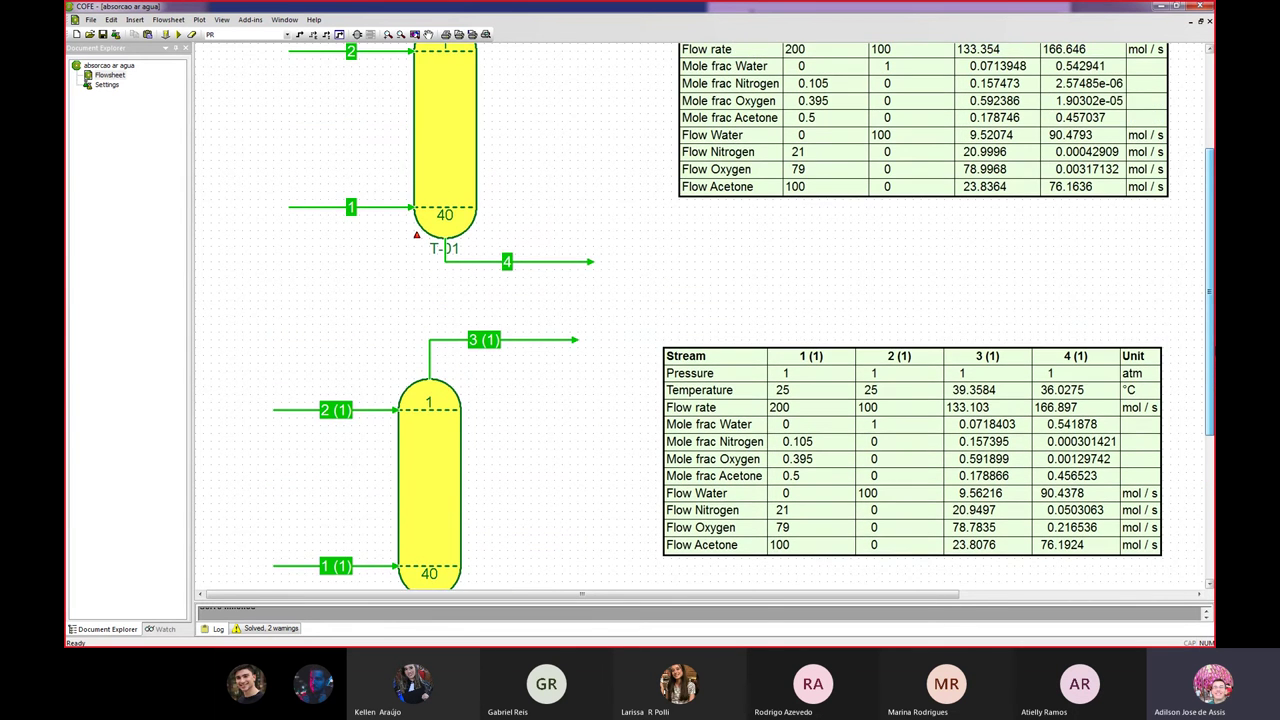
scroll(477, 433, down, 4)
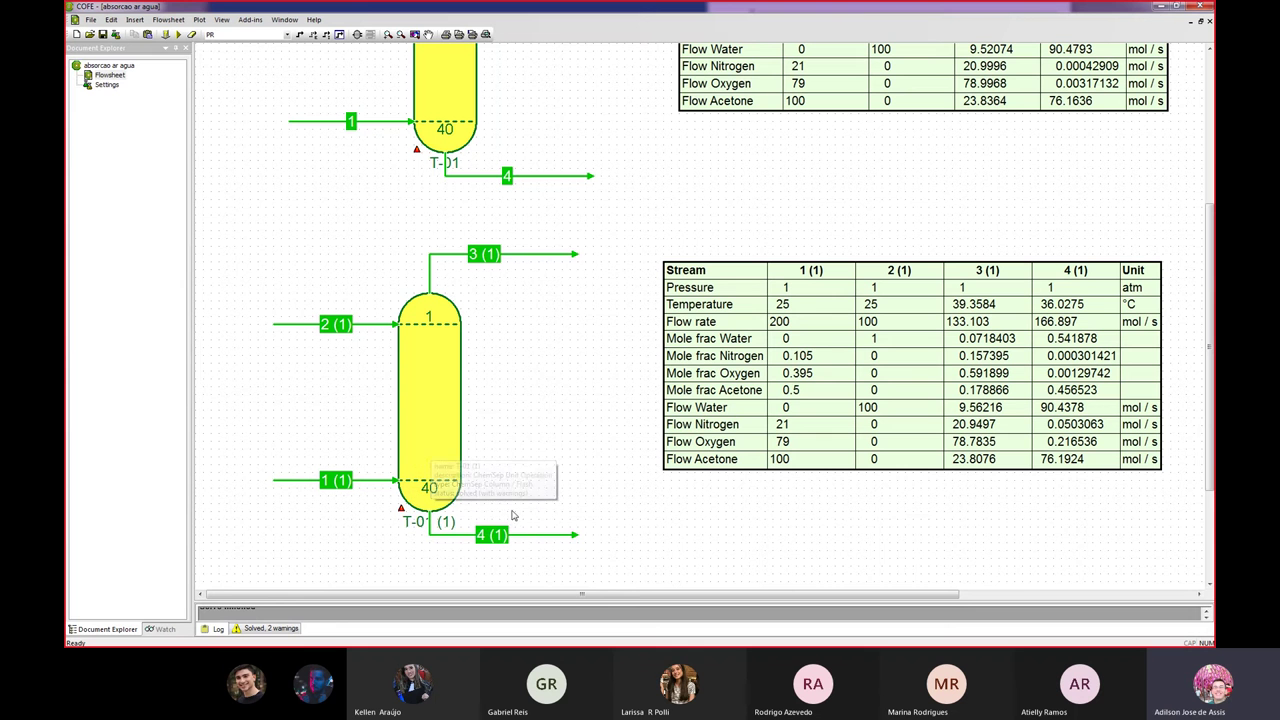
Open column T-01 (1) in ChemSep, examine its stream results and pressure specifications, and close it without saving.
double_click(436, 381)
click(545, 414)
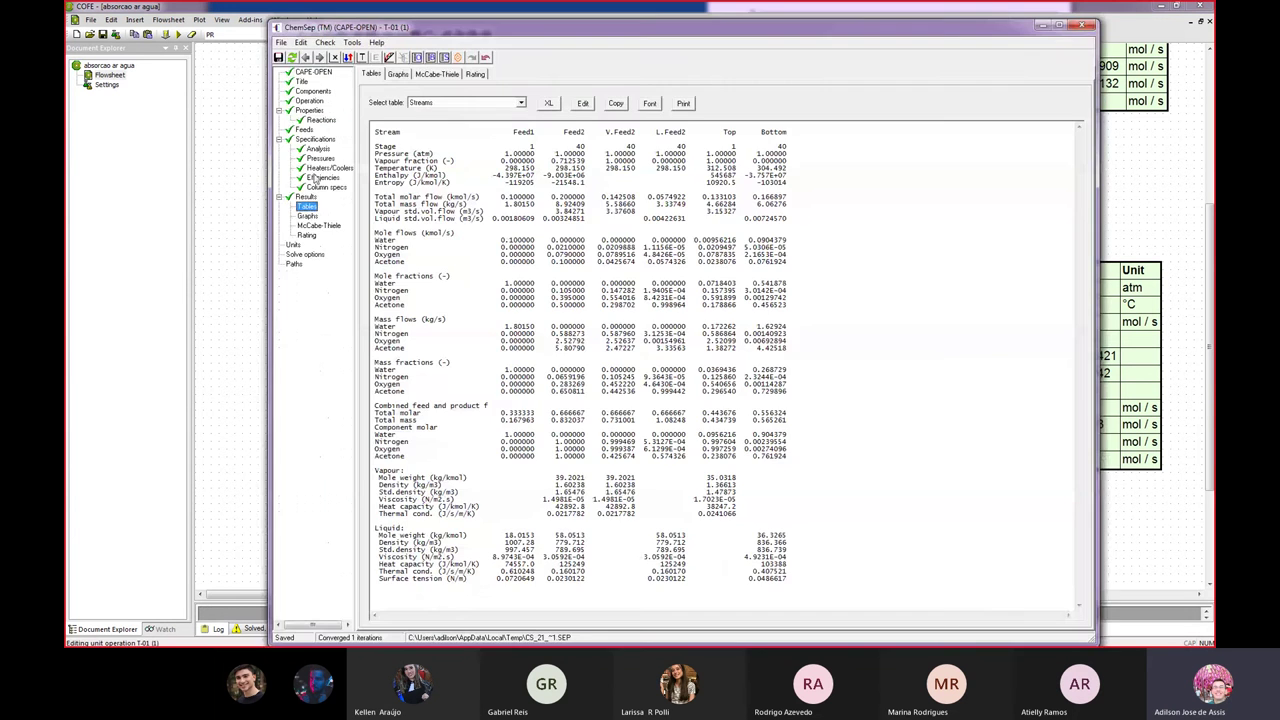
click(319, 160)
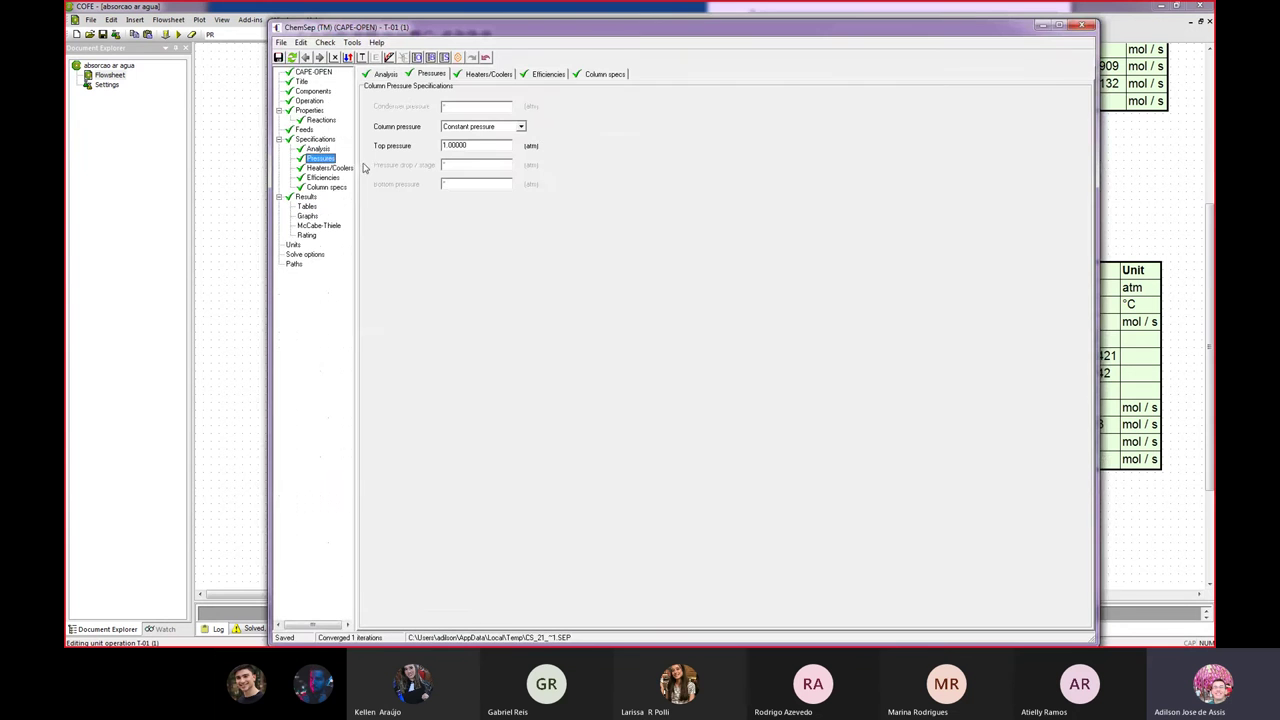
click(1086, 25)
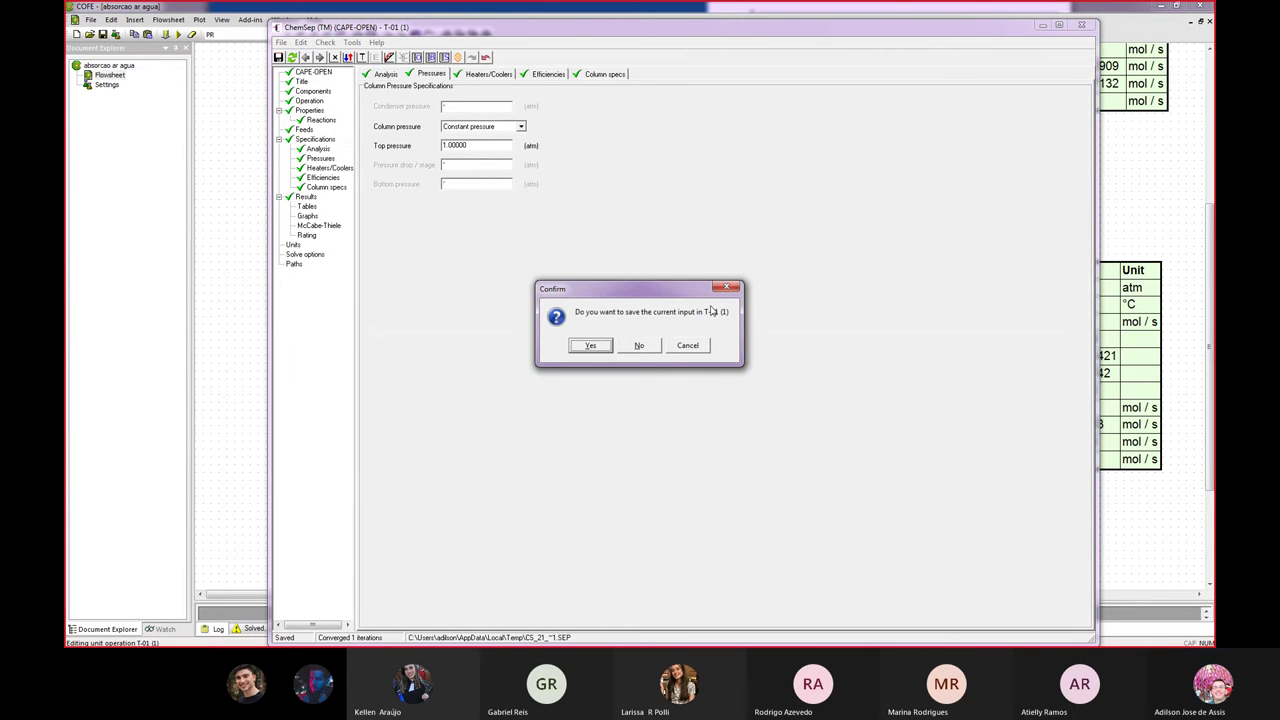
click(638, 346)
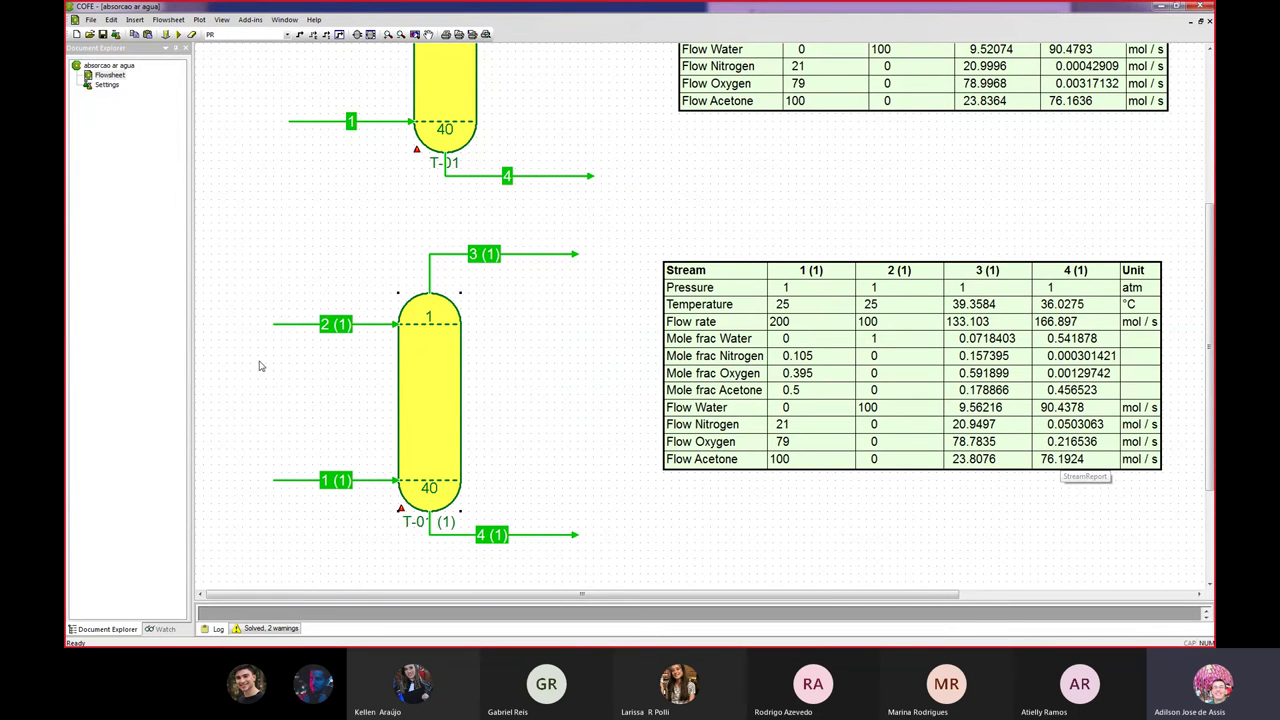
Set the flow of the water feed stream 2 (1) to 150 mol/s and solve the flowsheet.
mouse_move(296, 328)
double_click(296, 326)
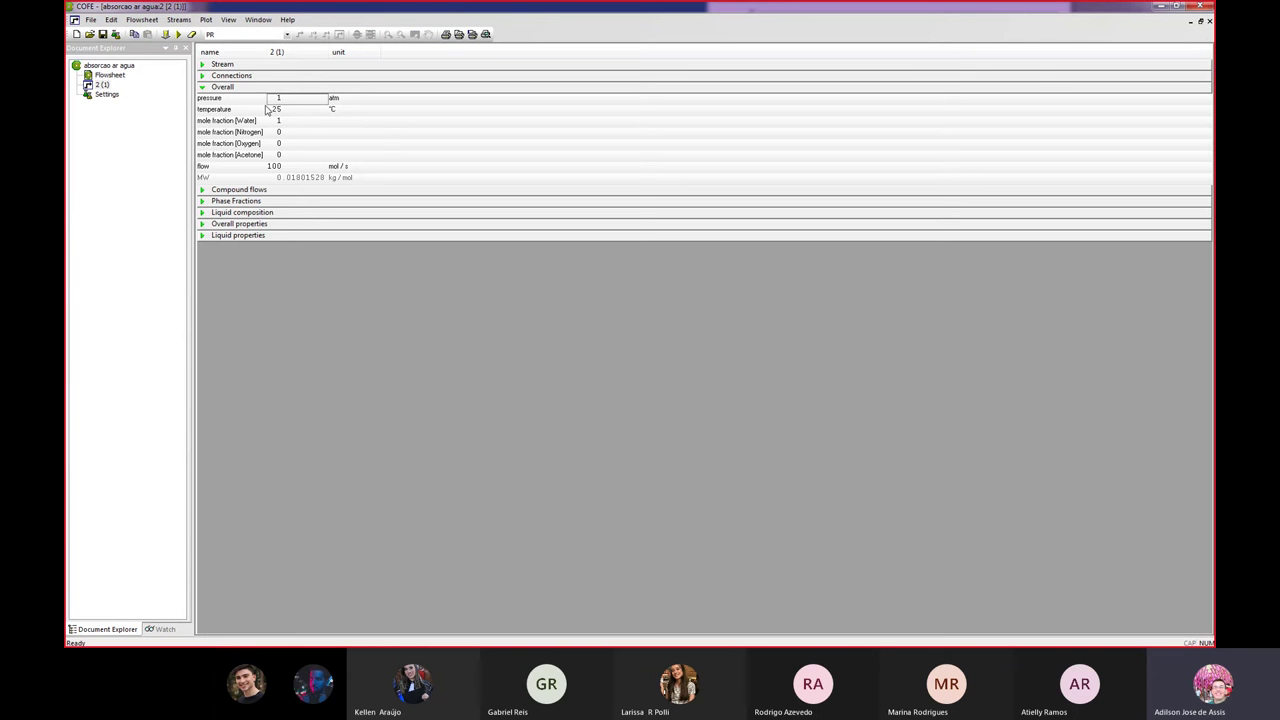
click(1209, 20)
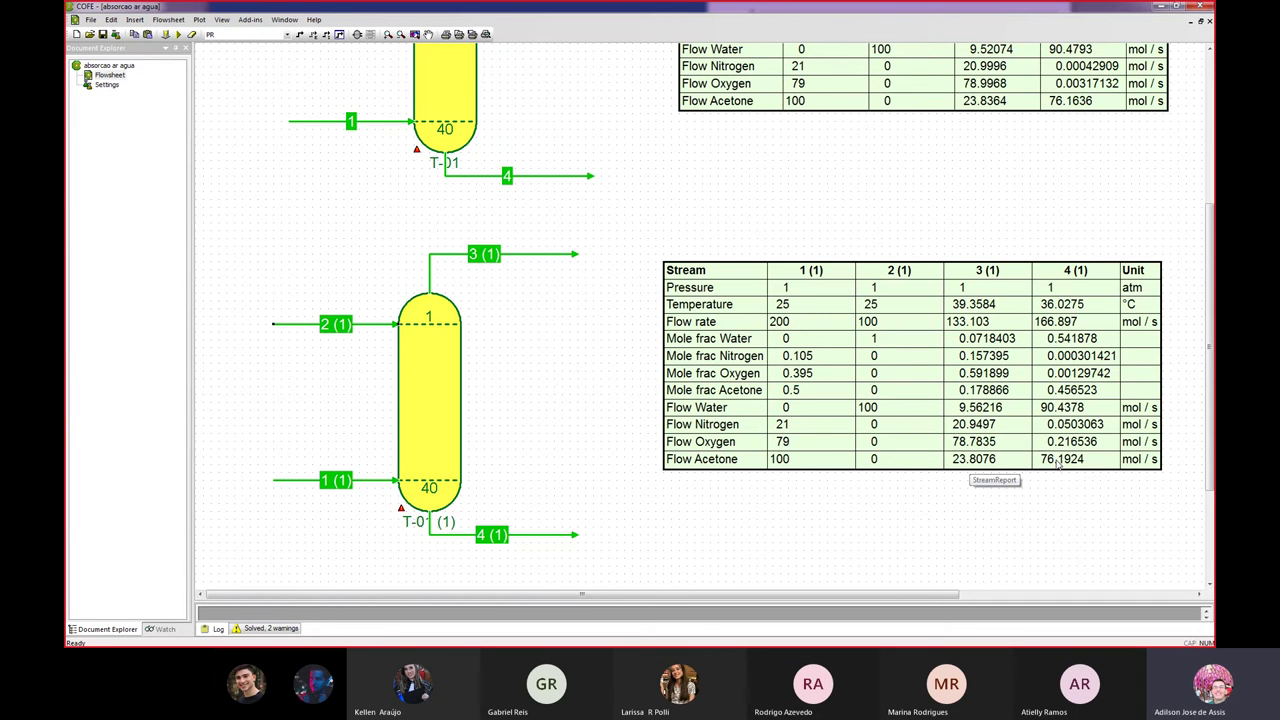
double_click(309, 329)
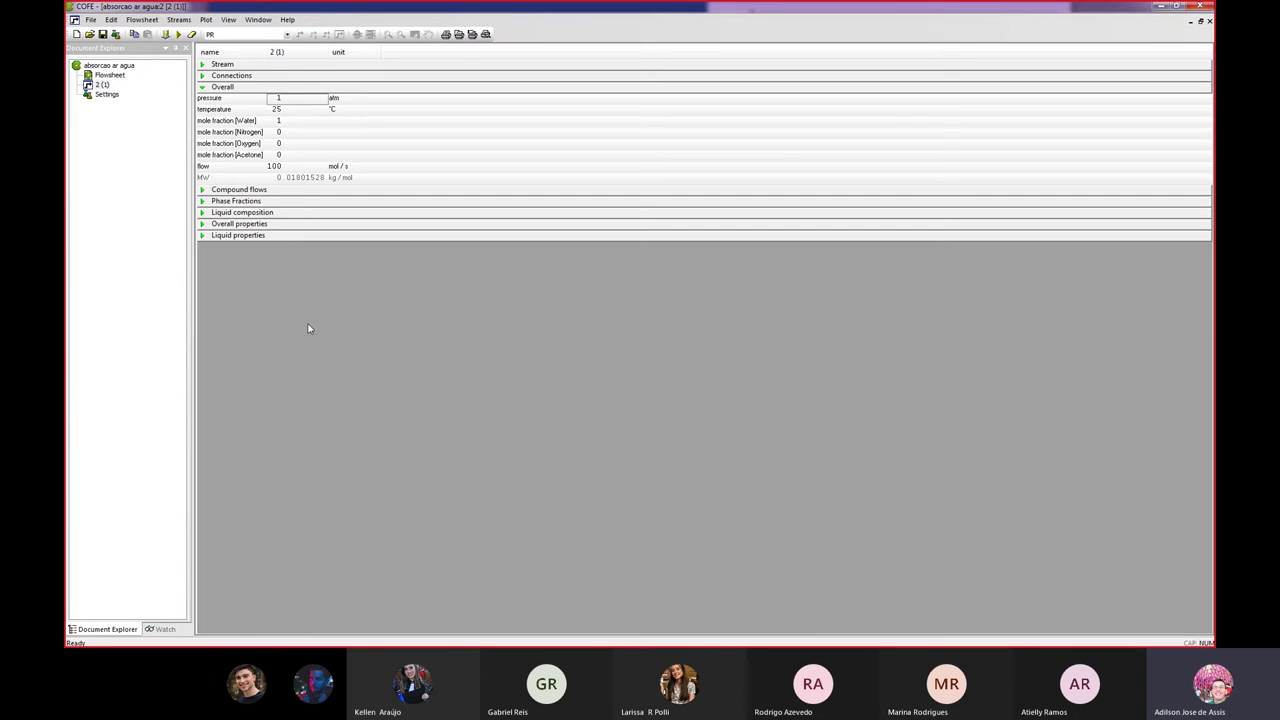
click(270, 167)
double_click(274, 167)
click(1209, 21)
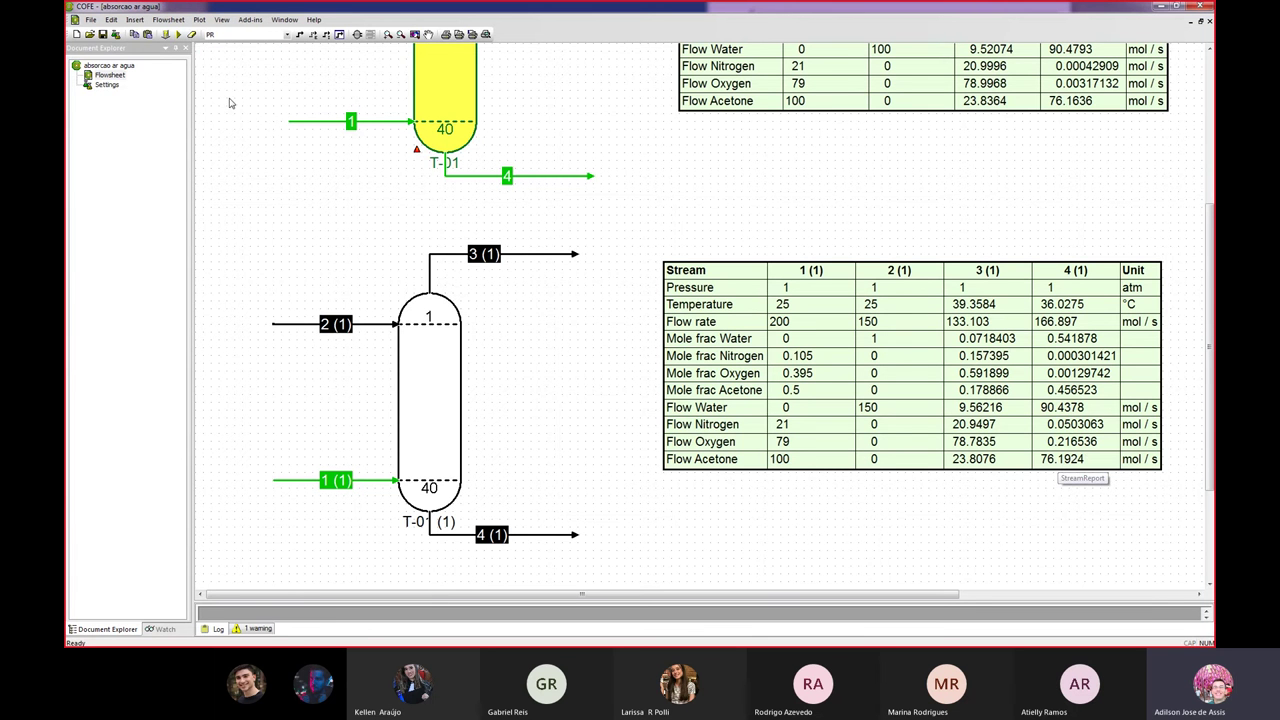
click(178, 34)
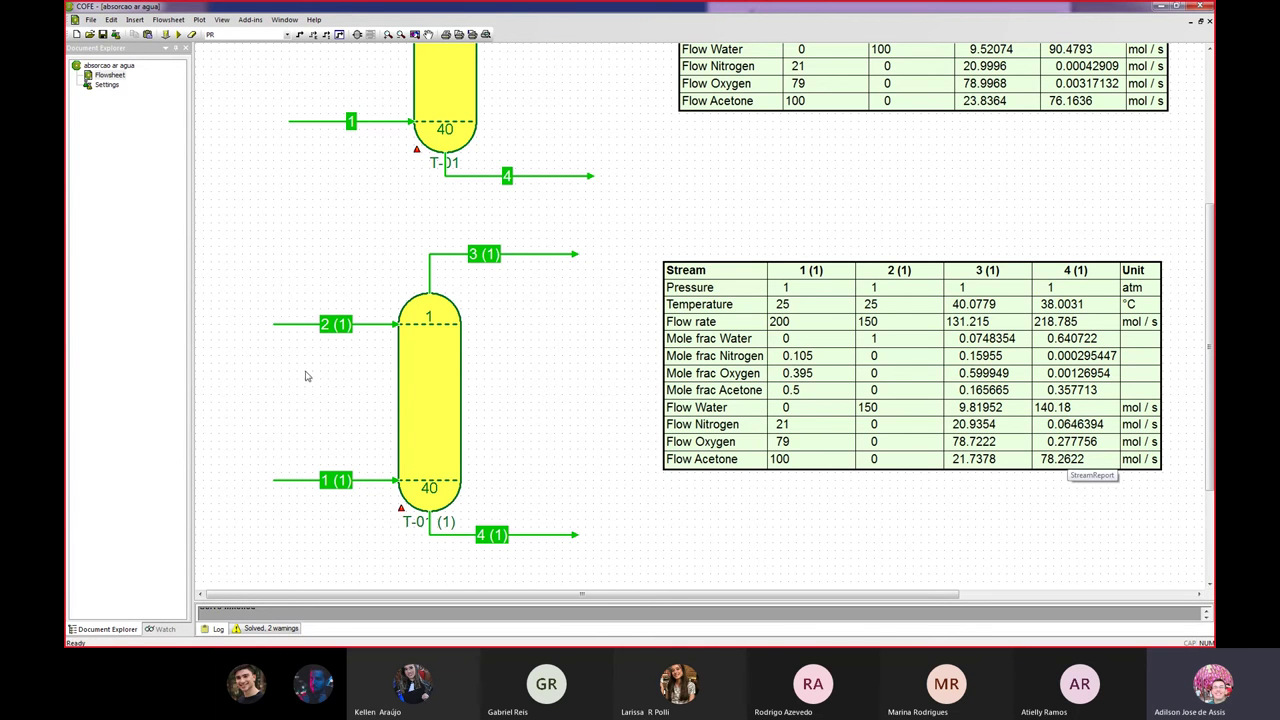
Check the summary information of water feed 2 (1) and column T-01 (1) on the flowsheet.
mouse_move(294, 329)
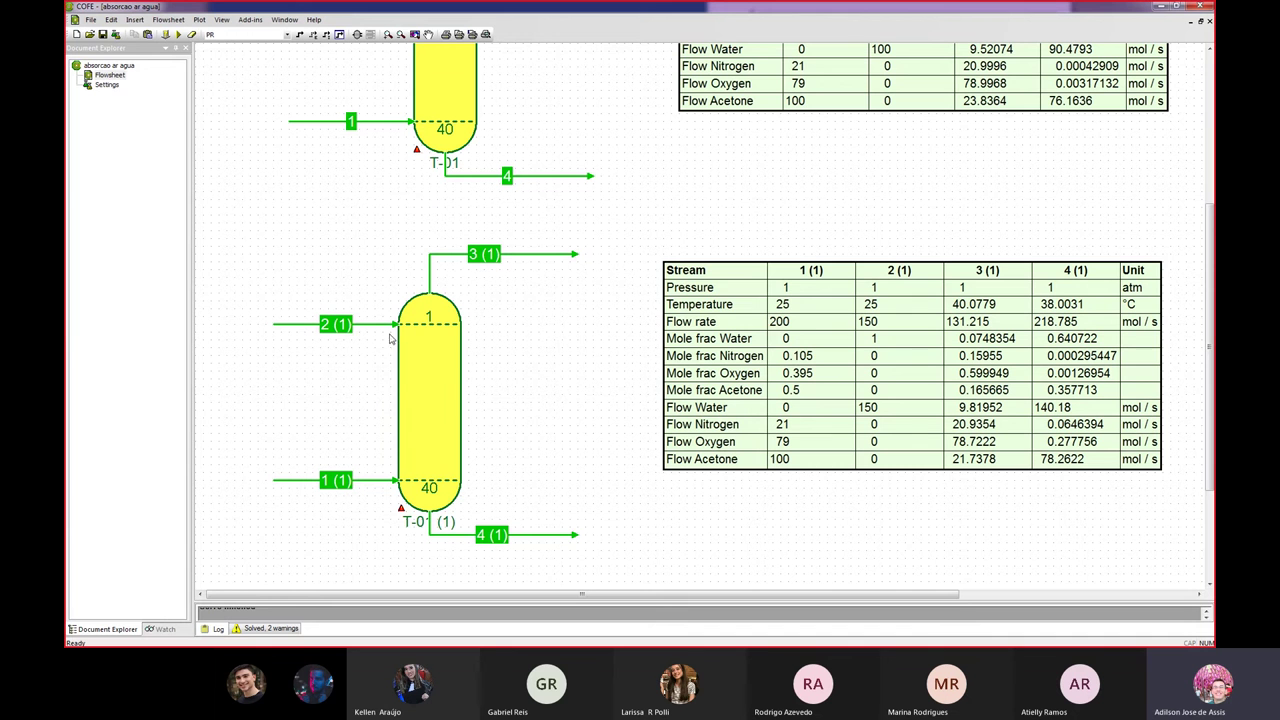
mouse_move(316, 327)
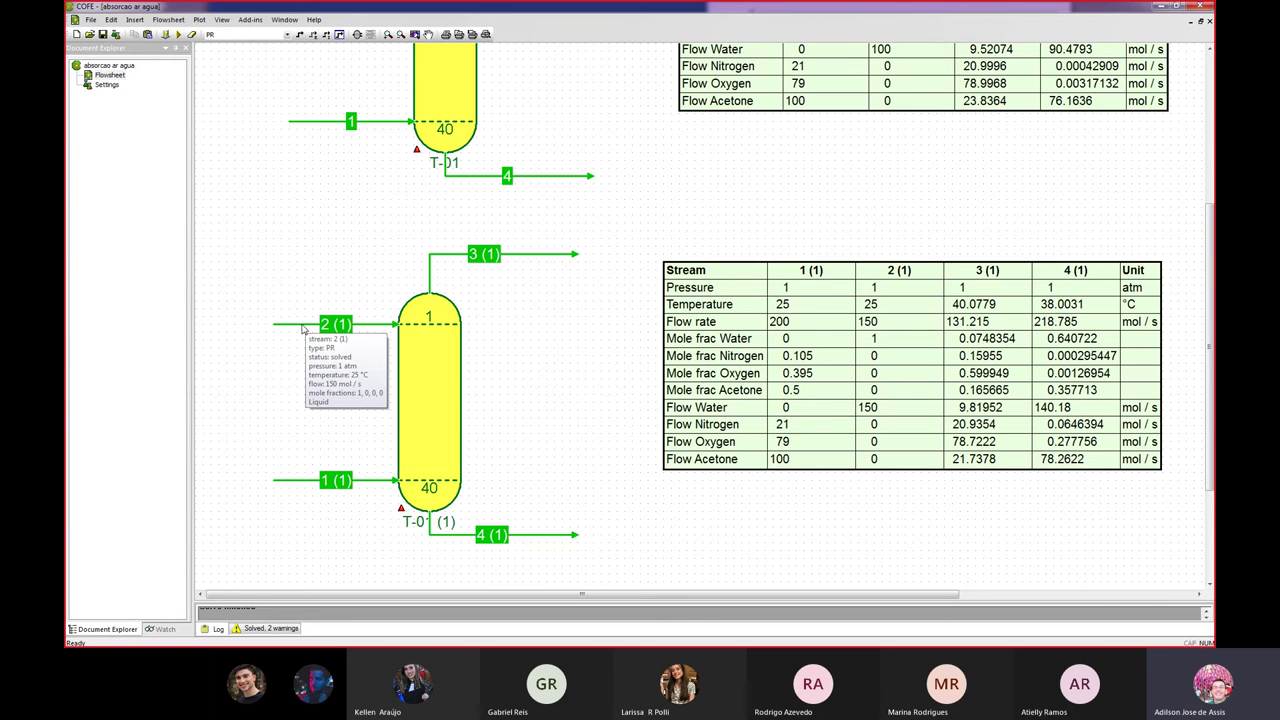
mouse_move(429, 469)
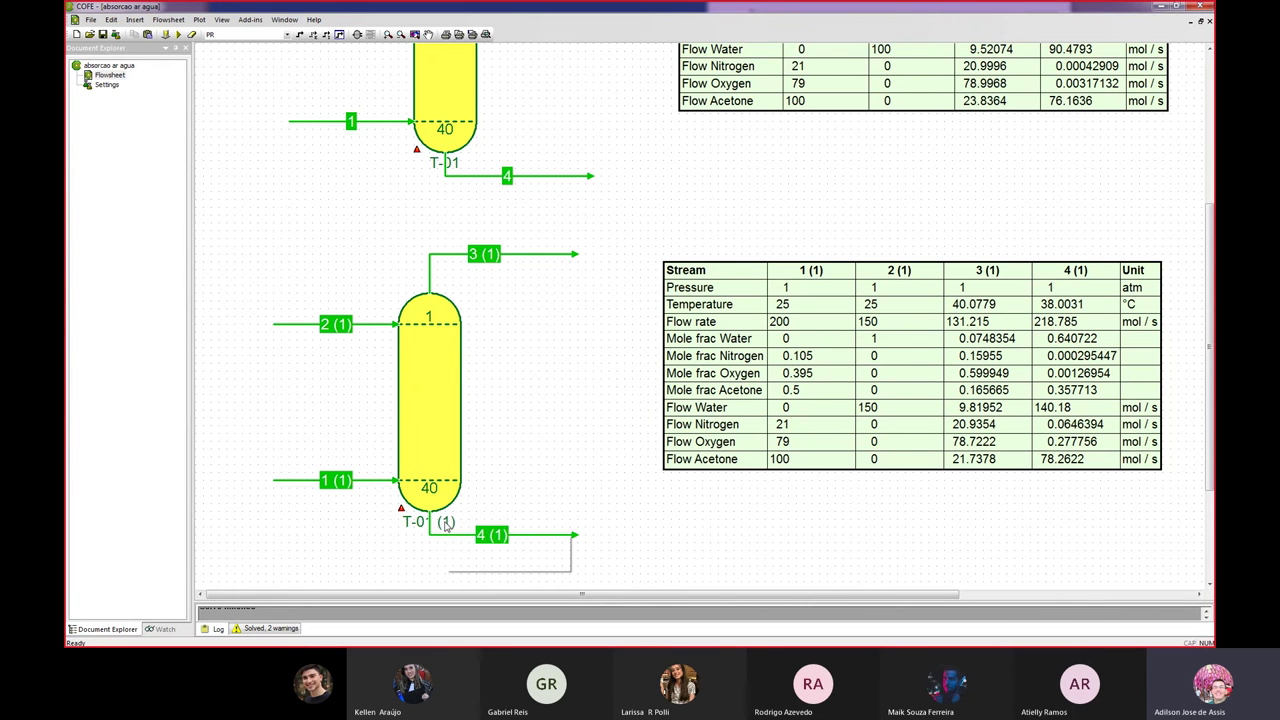
mouse_move(446, 524)
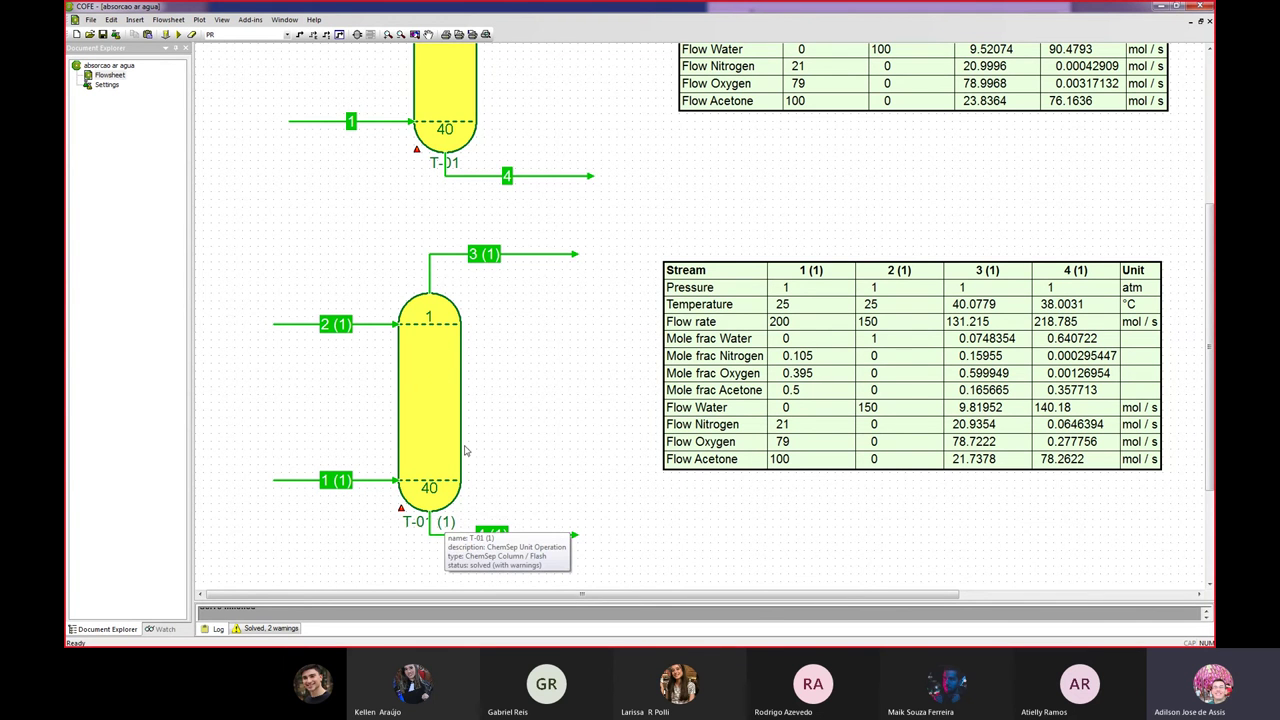